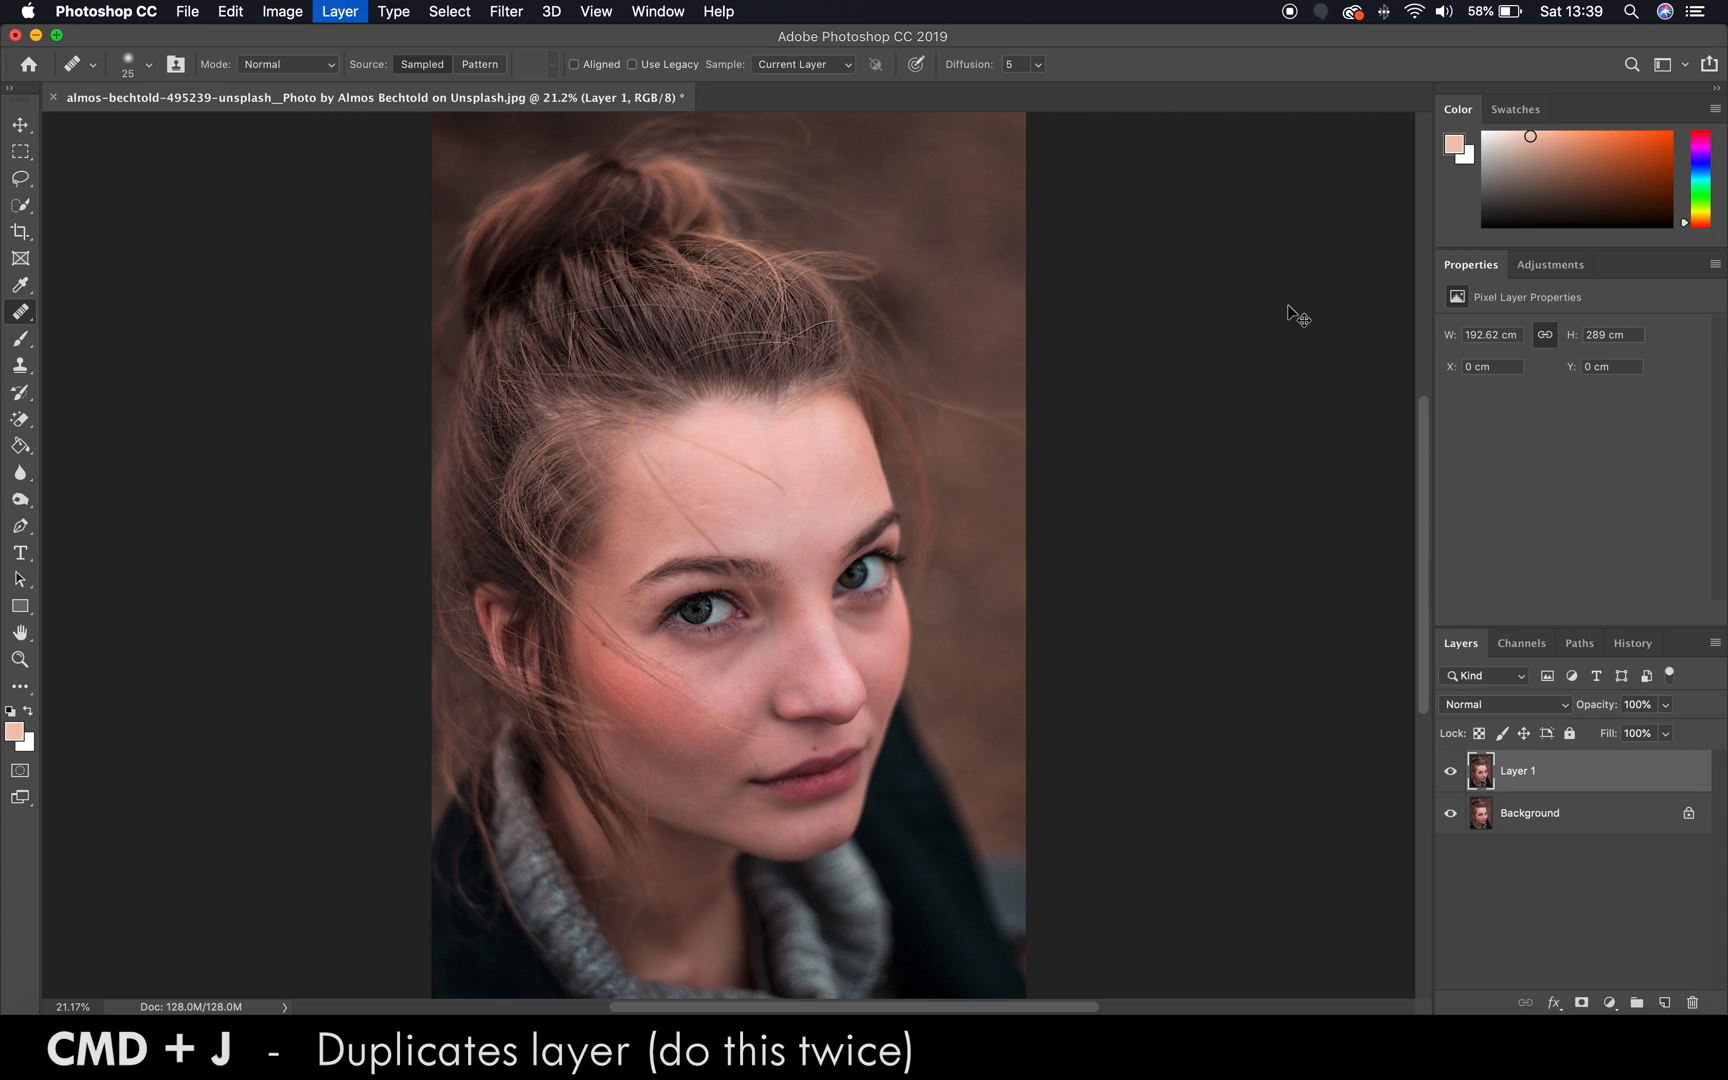
# Rename the upper duplicate layer as Texture and the duplicate beneath it as Blur
pyautogui.doubleClick(1533, 772)
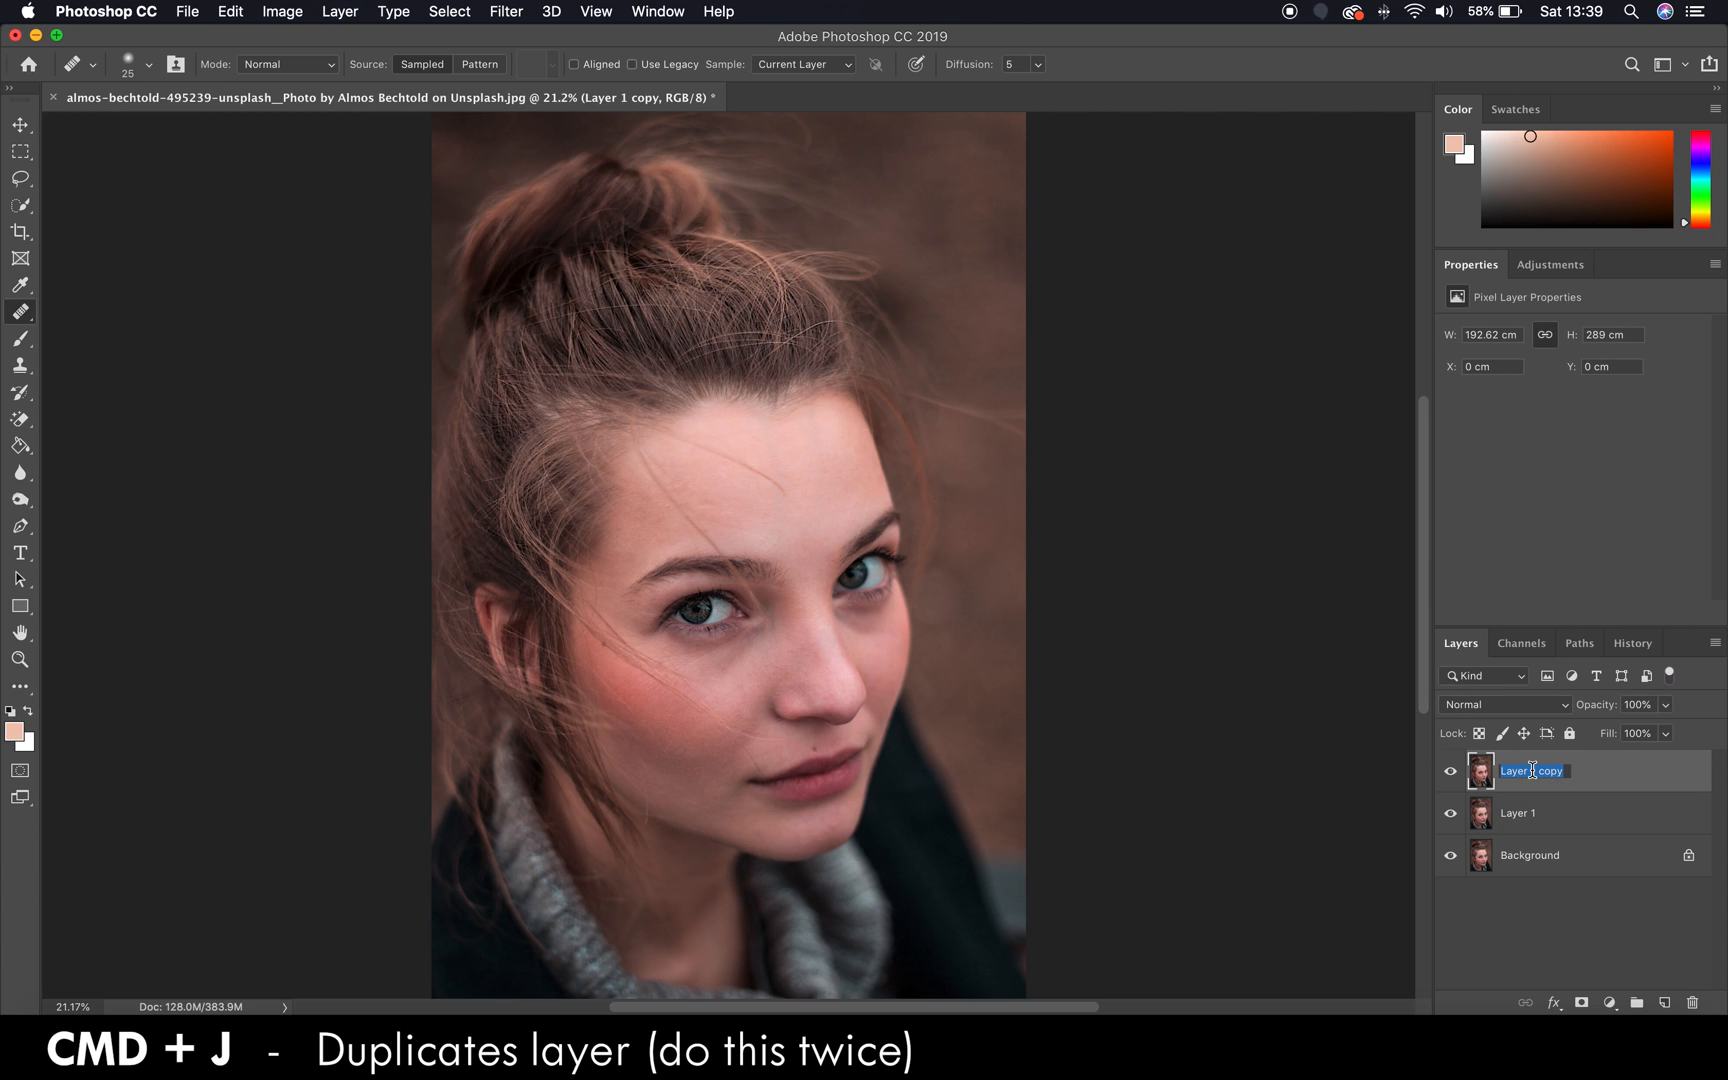
pyautogui.write('Te')
pyautogui.press('Tab')
pyautogui.write('Blur')
pyautogui.press('Return')
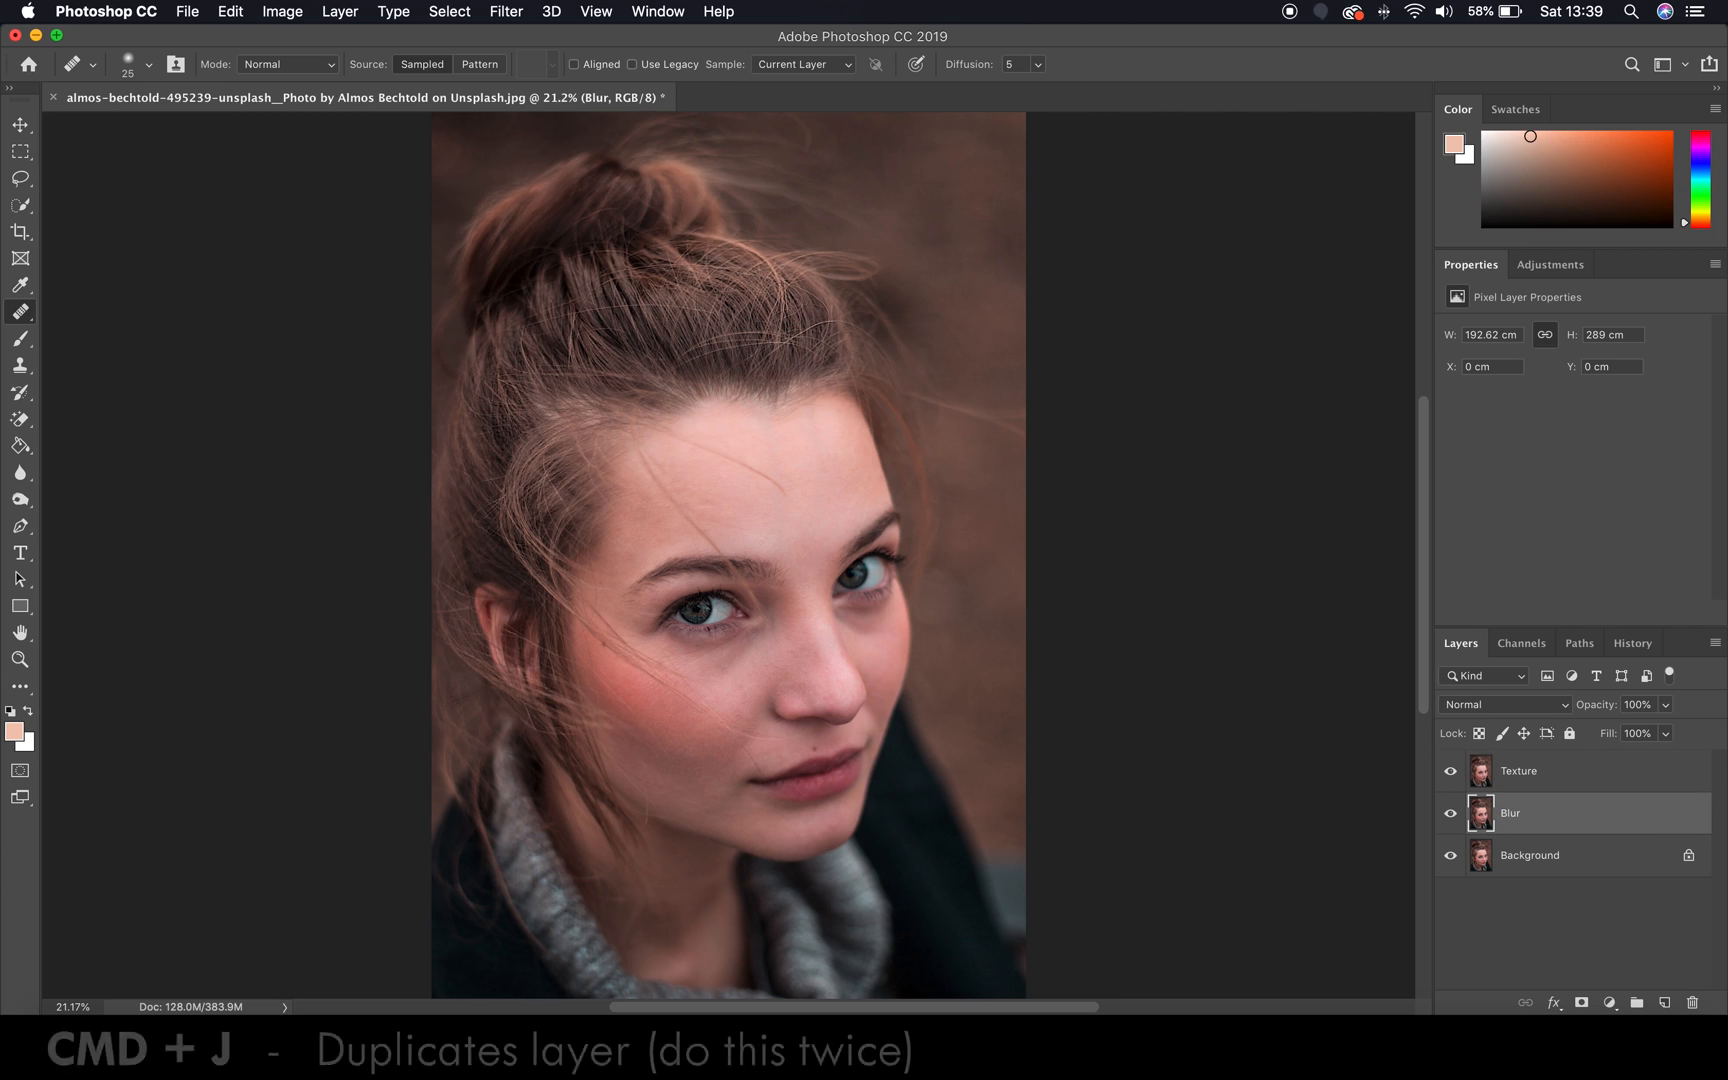
# Apply a Gaussian Blur to the Blur layer with a radius slightly larger than the preset one
pyautogui.click(502, 12)
pyautogui.moveTo(578, 258)
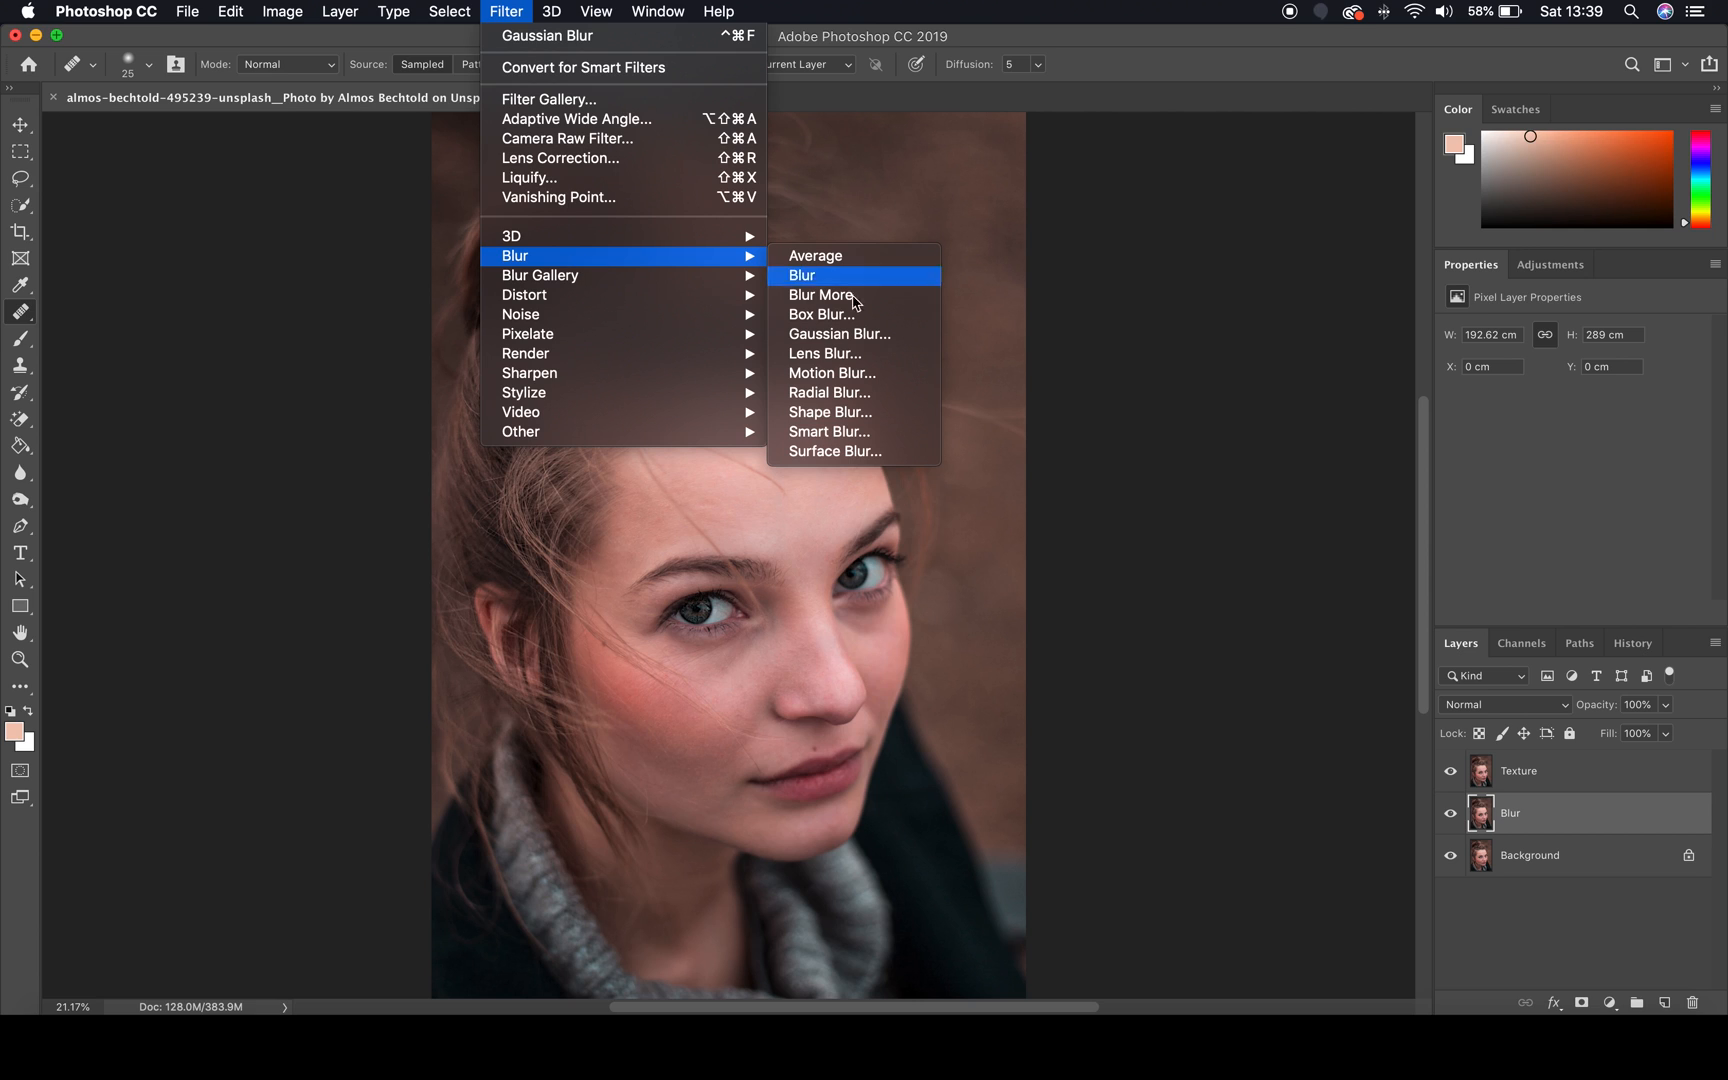
pyautogui.click(868, 336)
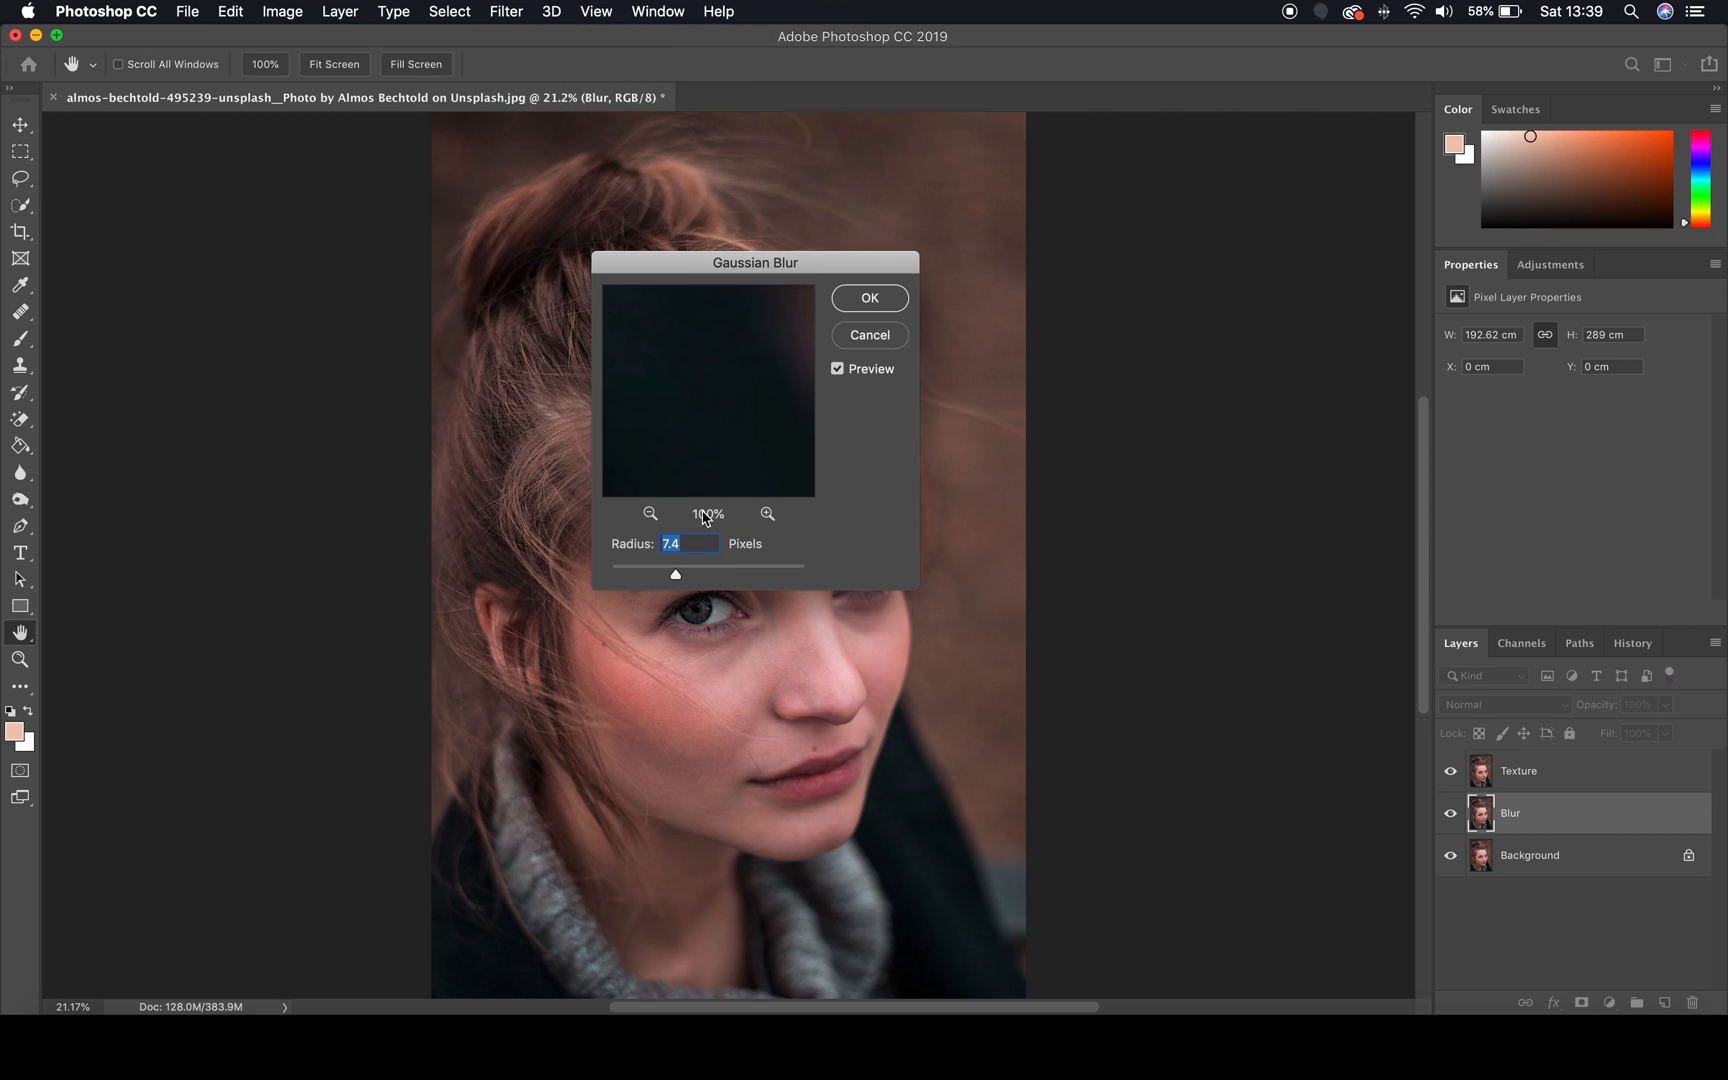
pyautogui.moveTo(677, 574); pyautogui.dragTo(691, 576)
pyautogui.press('Return')
# Run Apply Image on the Texture layer with the Blur layer, Subtract, scale 2 and offset 128, and set its blend mode to Linear Light
pyautogui.click(1597, 773)
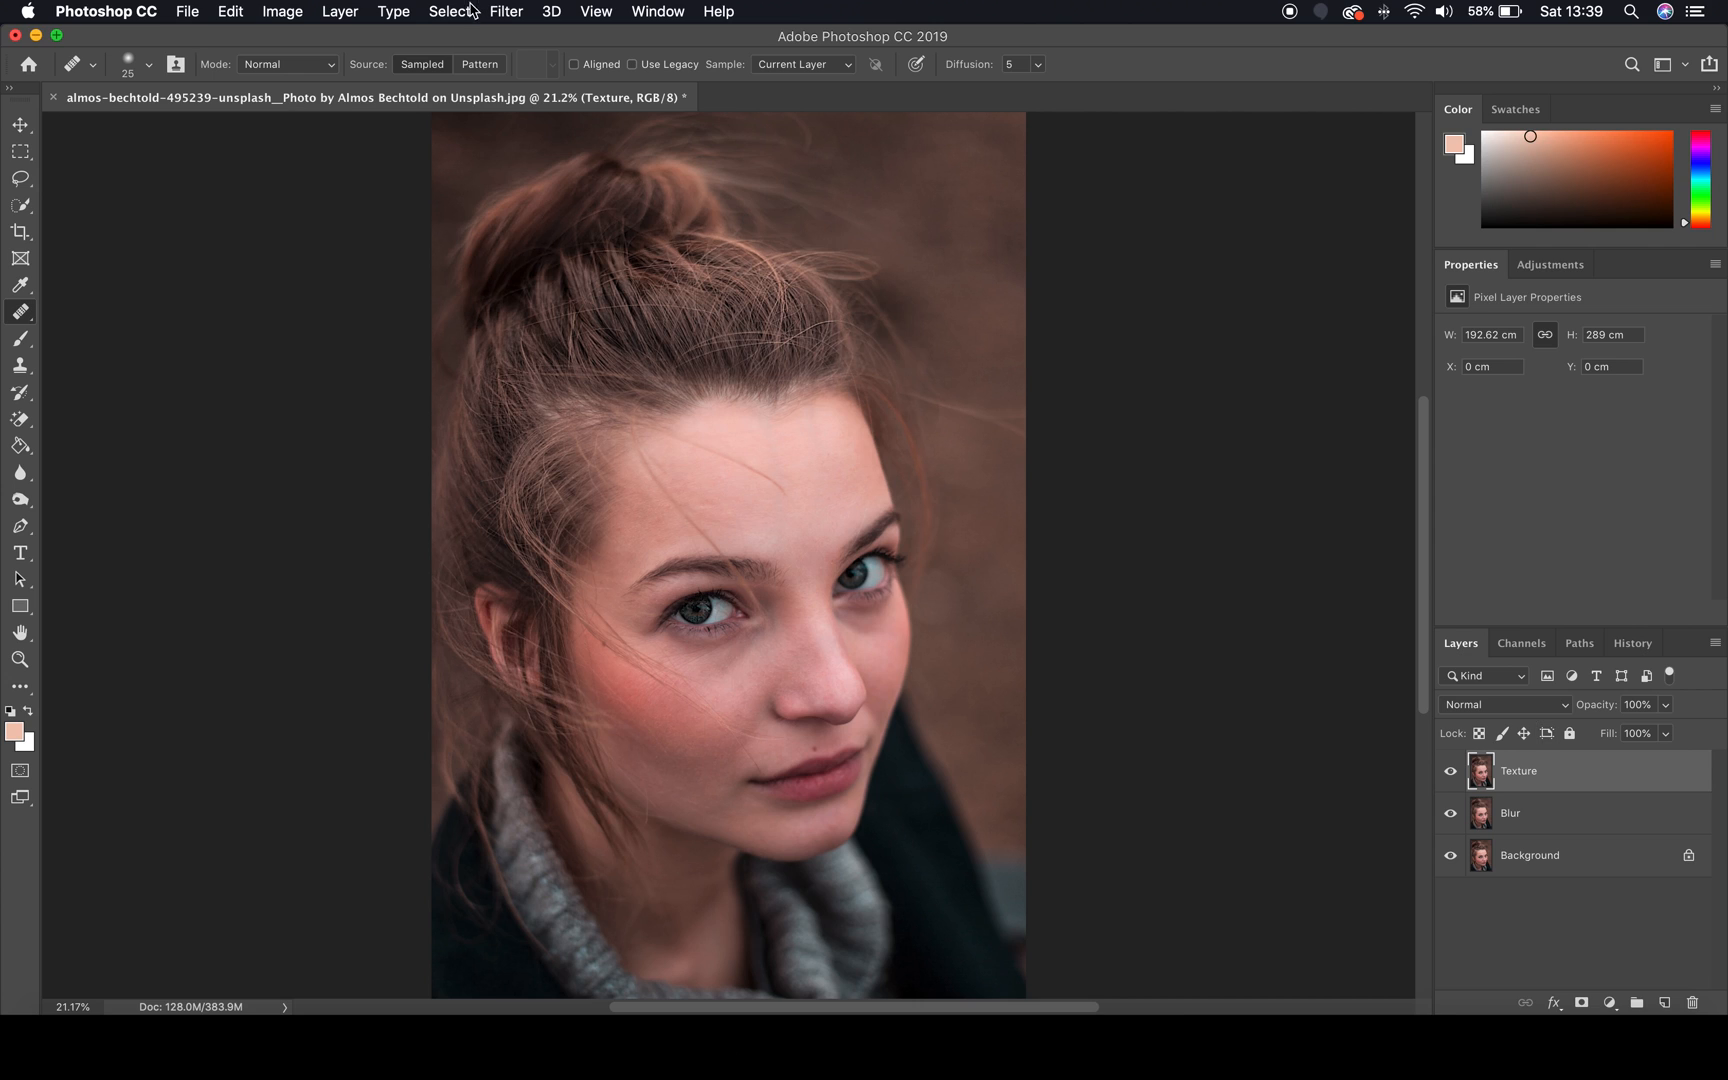
pyautogui.click(302, 15)
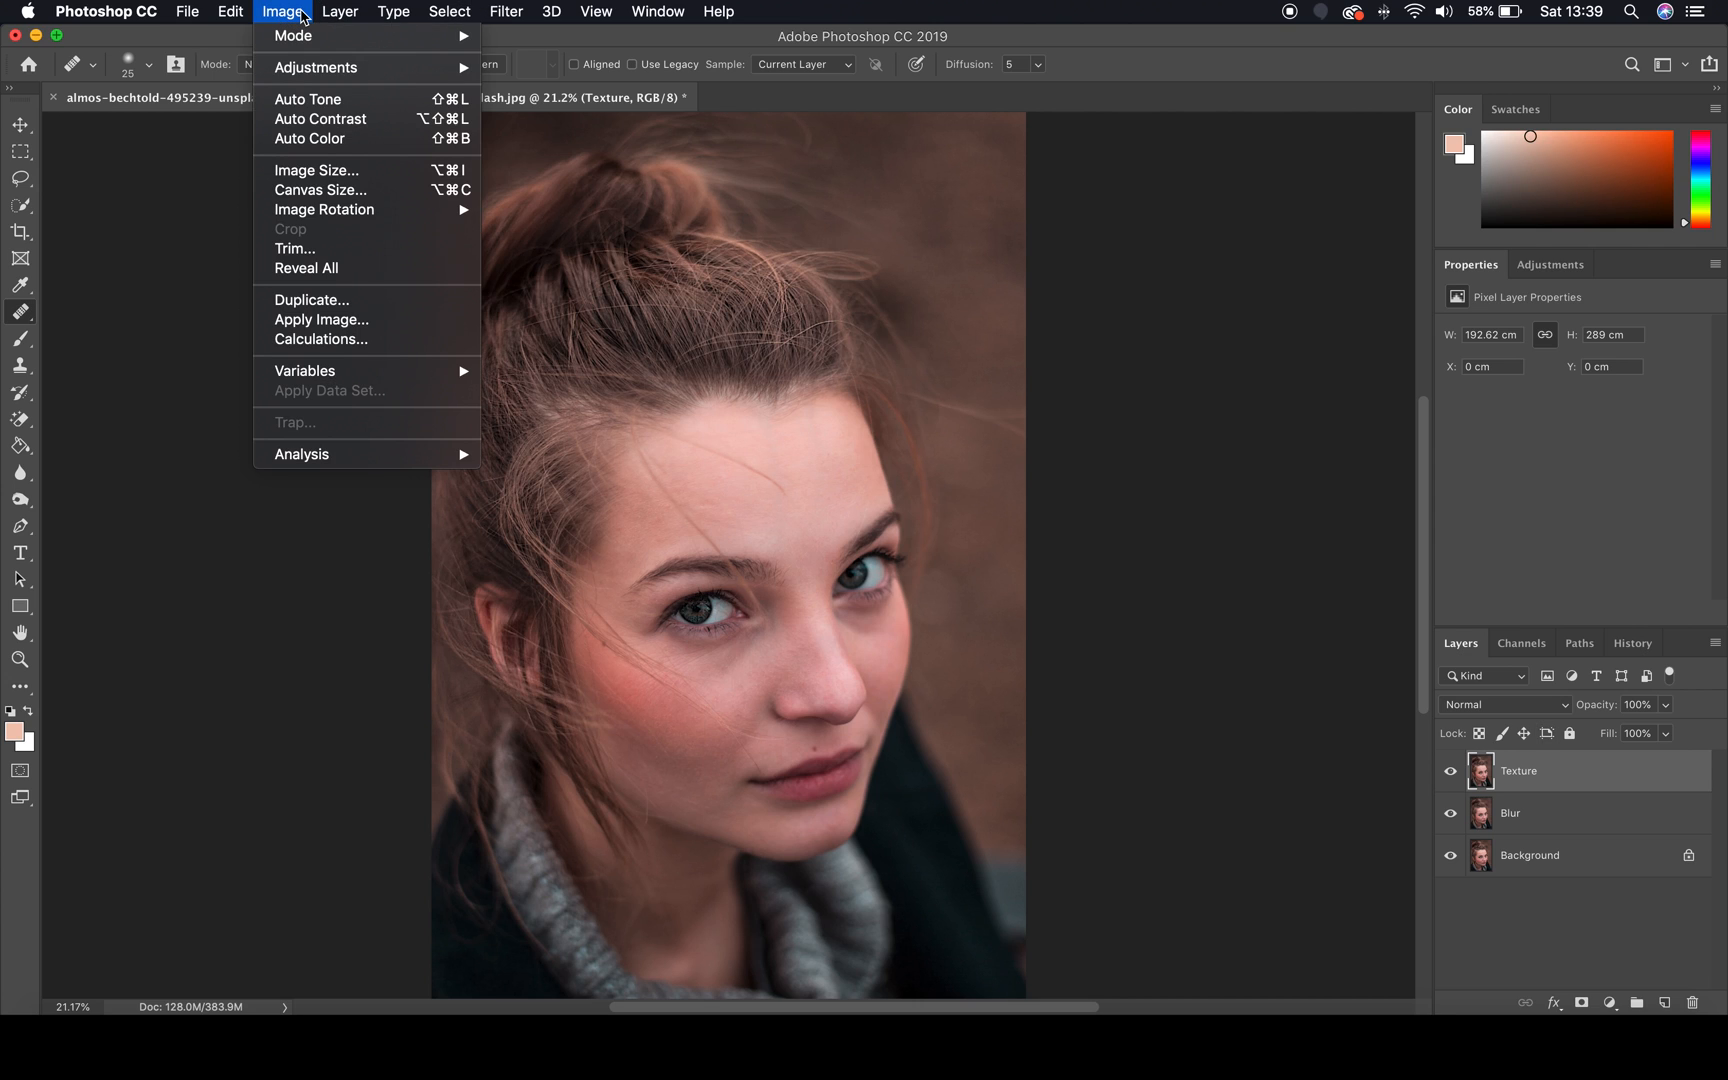
pyautogui.click(360, 320)
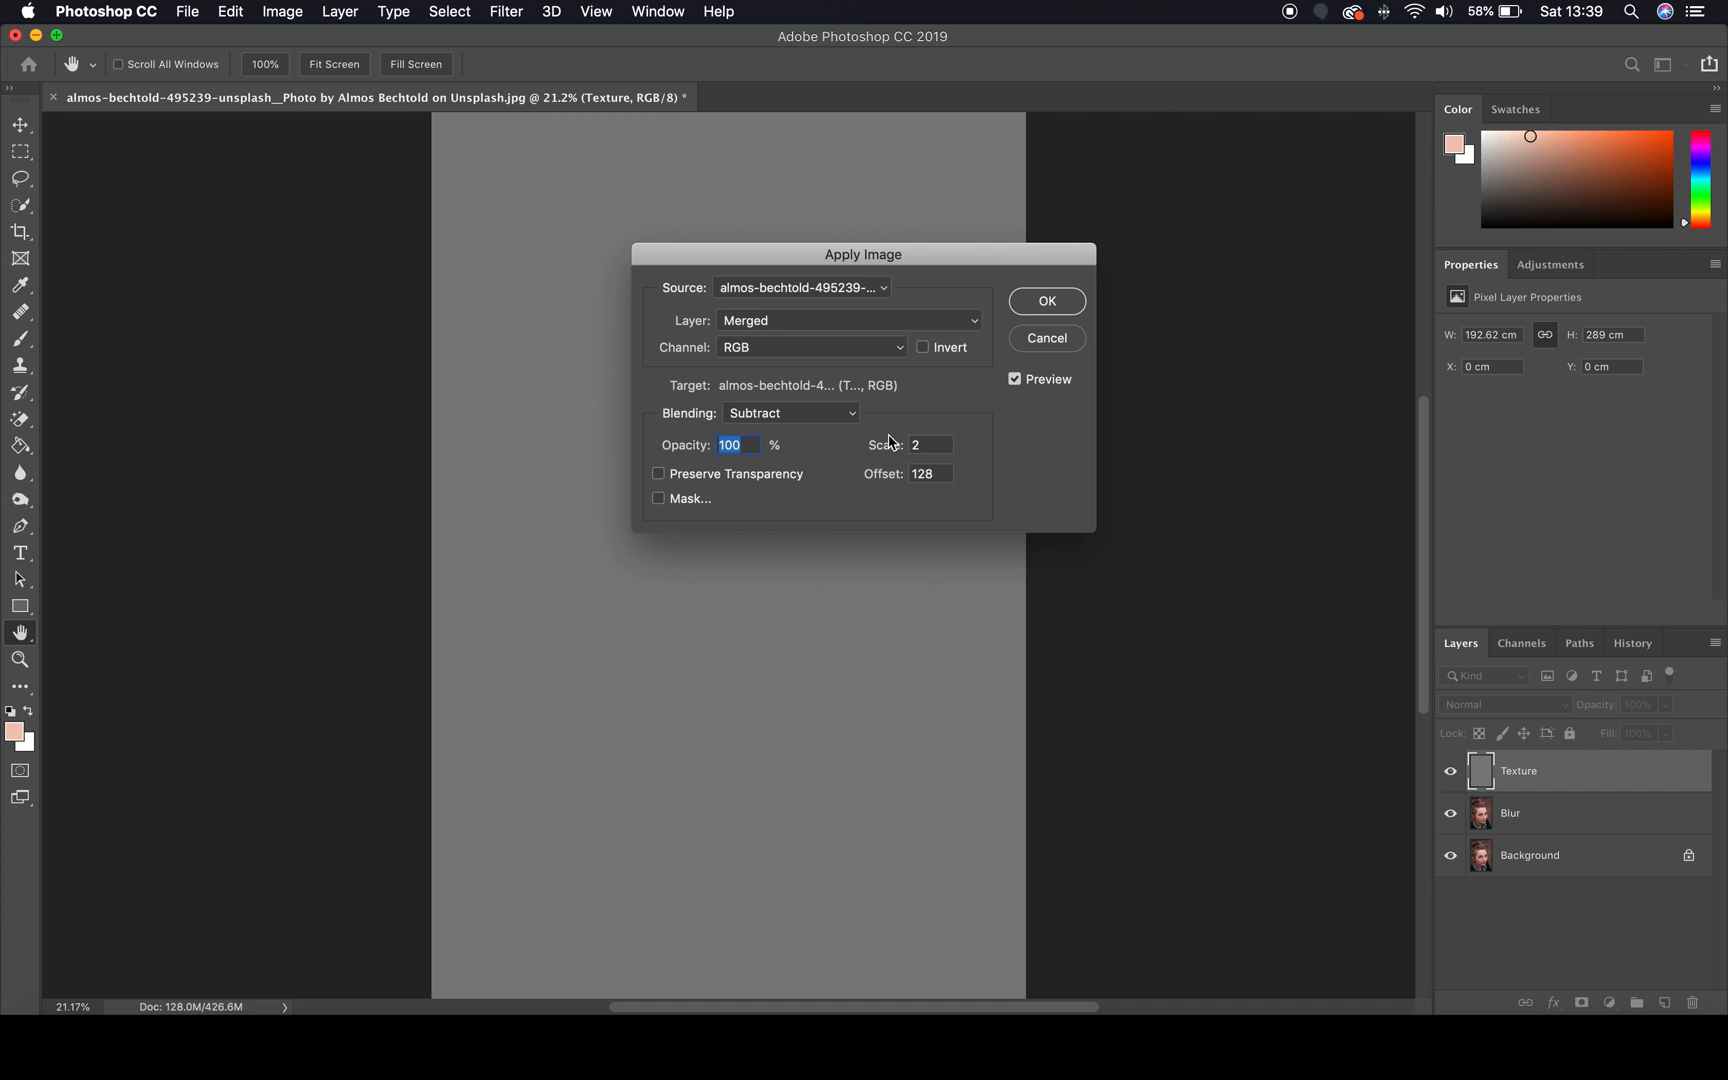
pyautogui.click(846, 328)
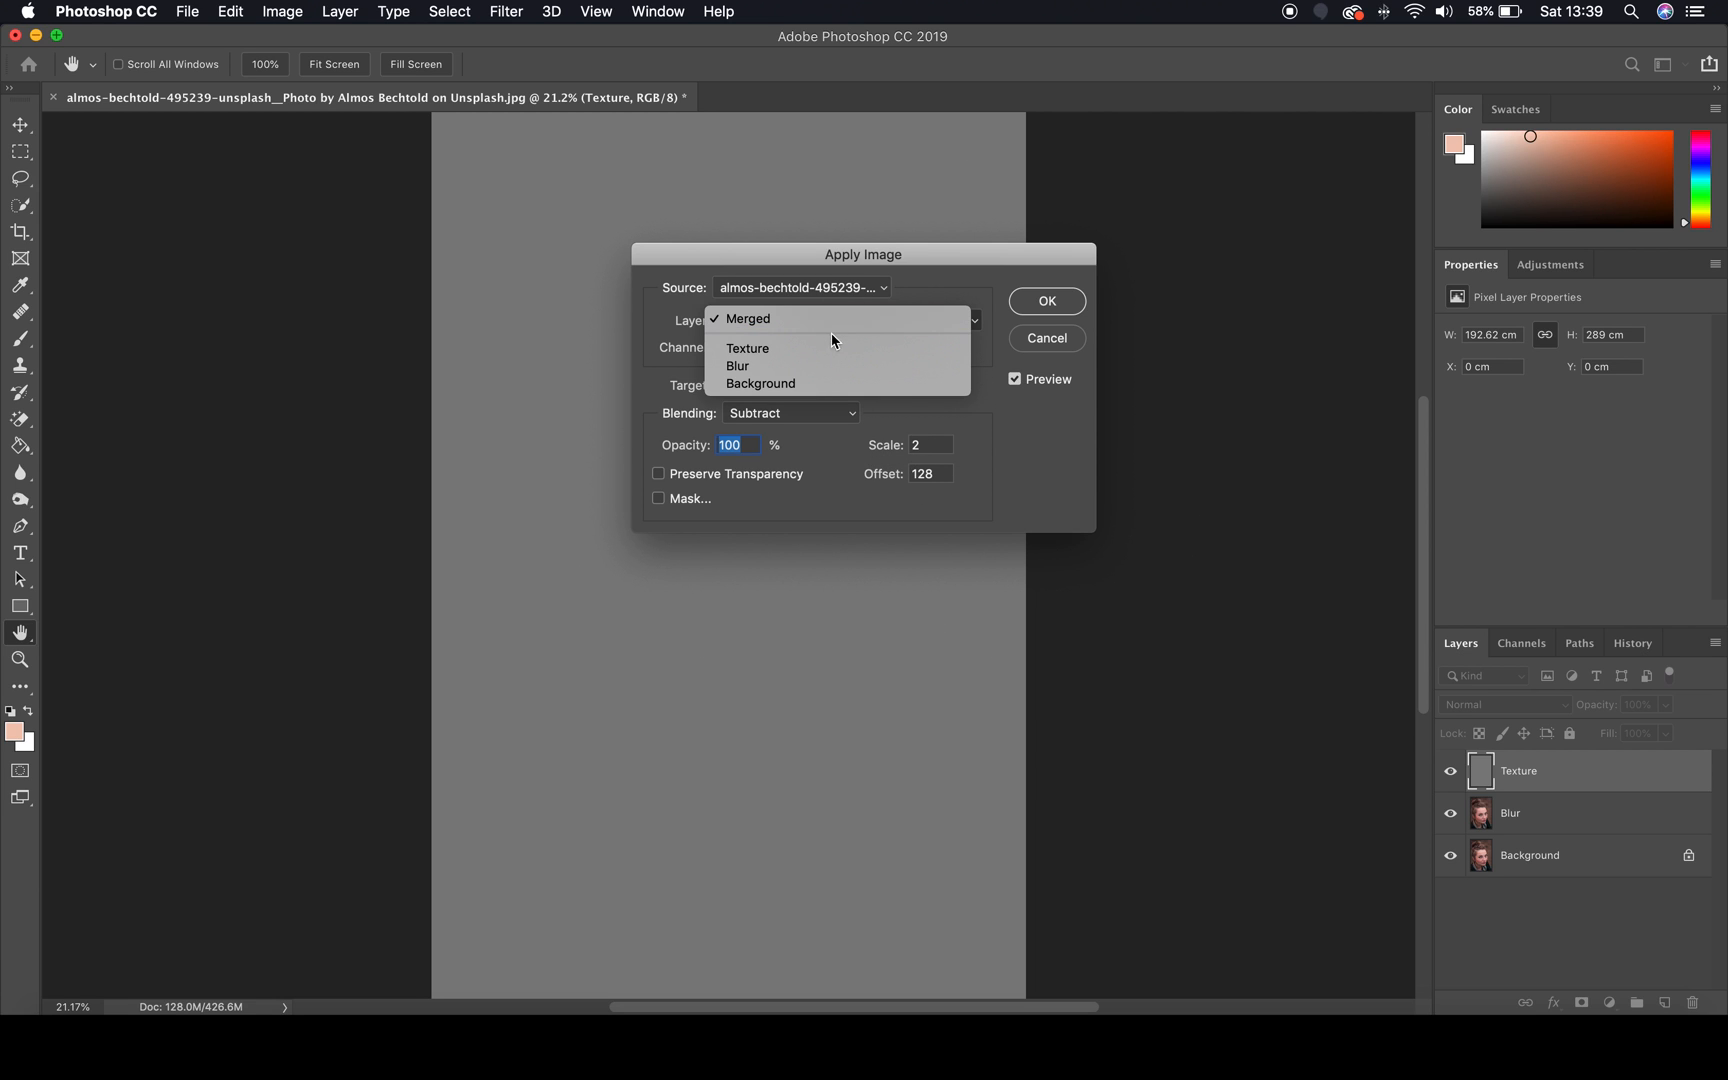
pyautogui.click(772, 367)
pyautogui.moveTo(893, 270); pyautogui.dragTo(1311, 284)
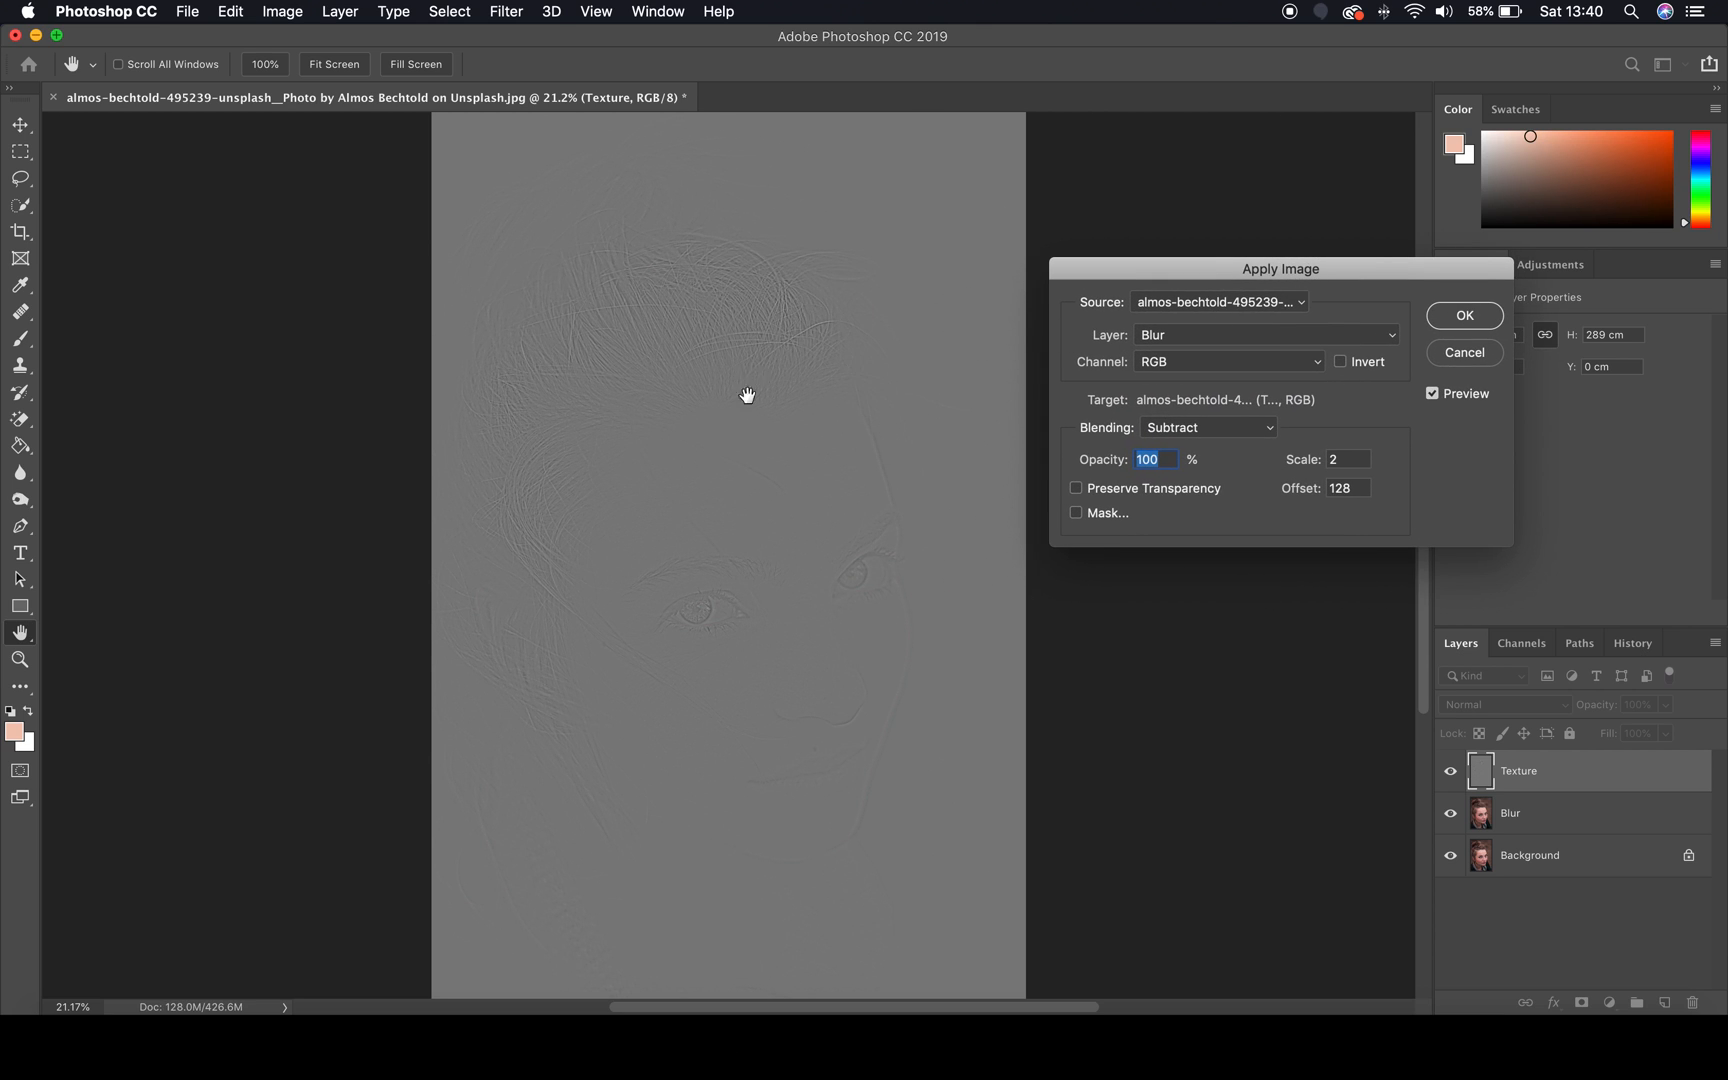
pyautogui.click(1462, 318)
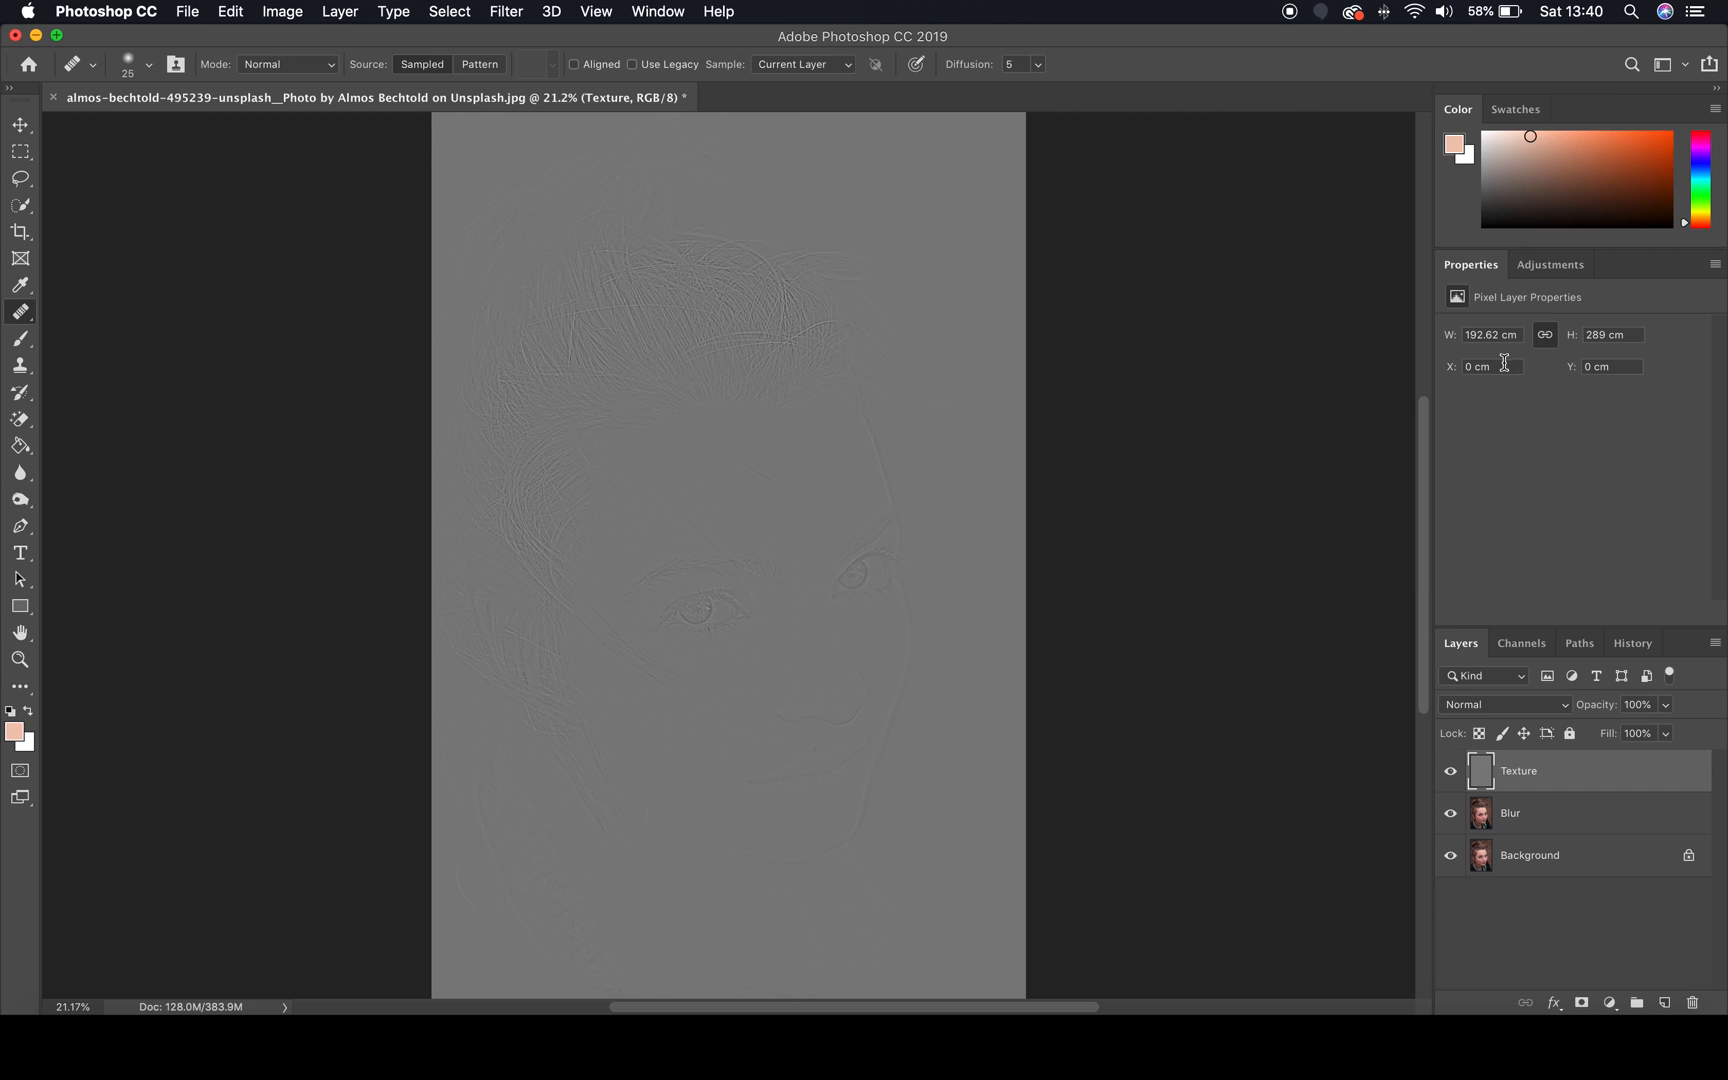
pyautogui.click(1566, 706)
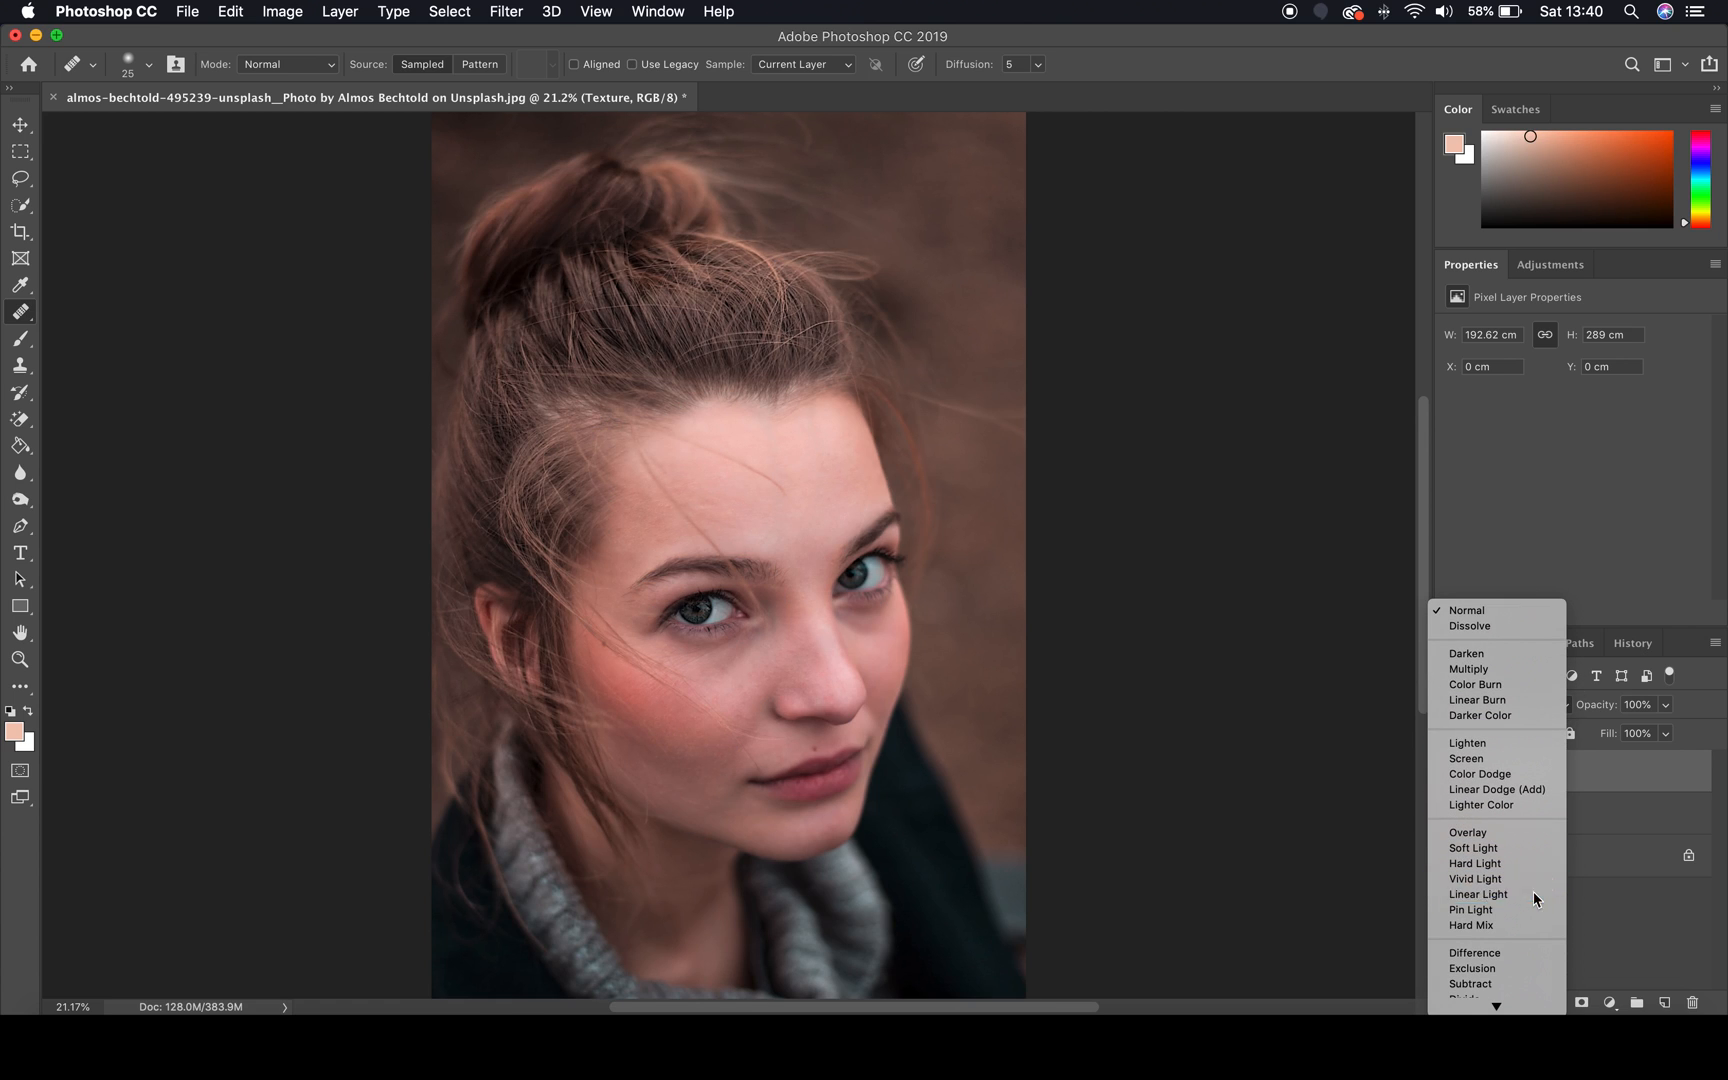
pyautogui.click(1536, 898)
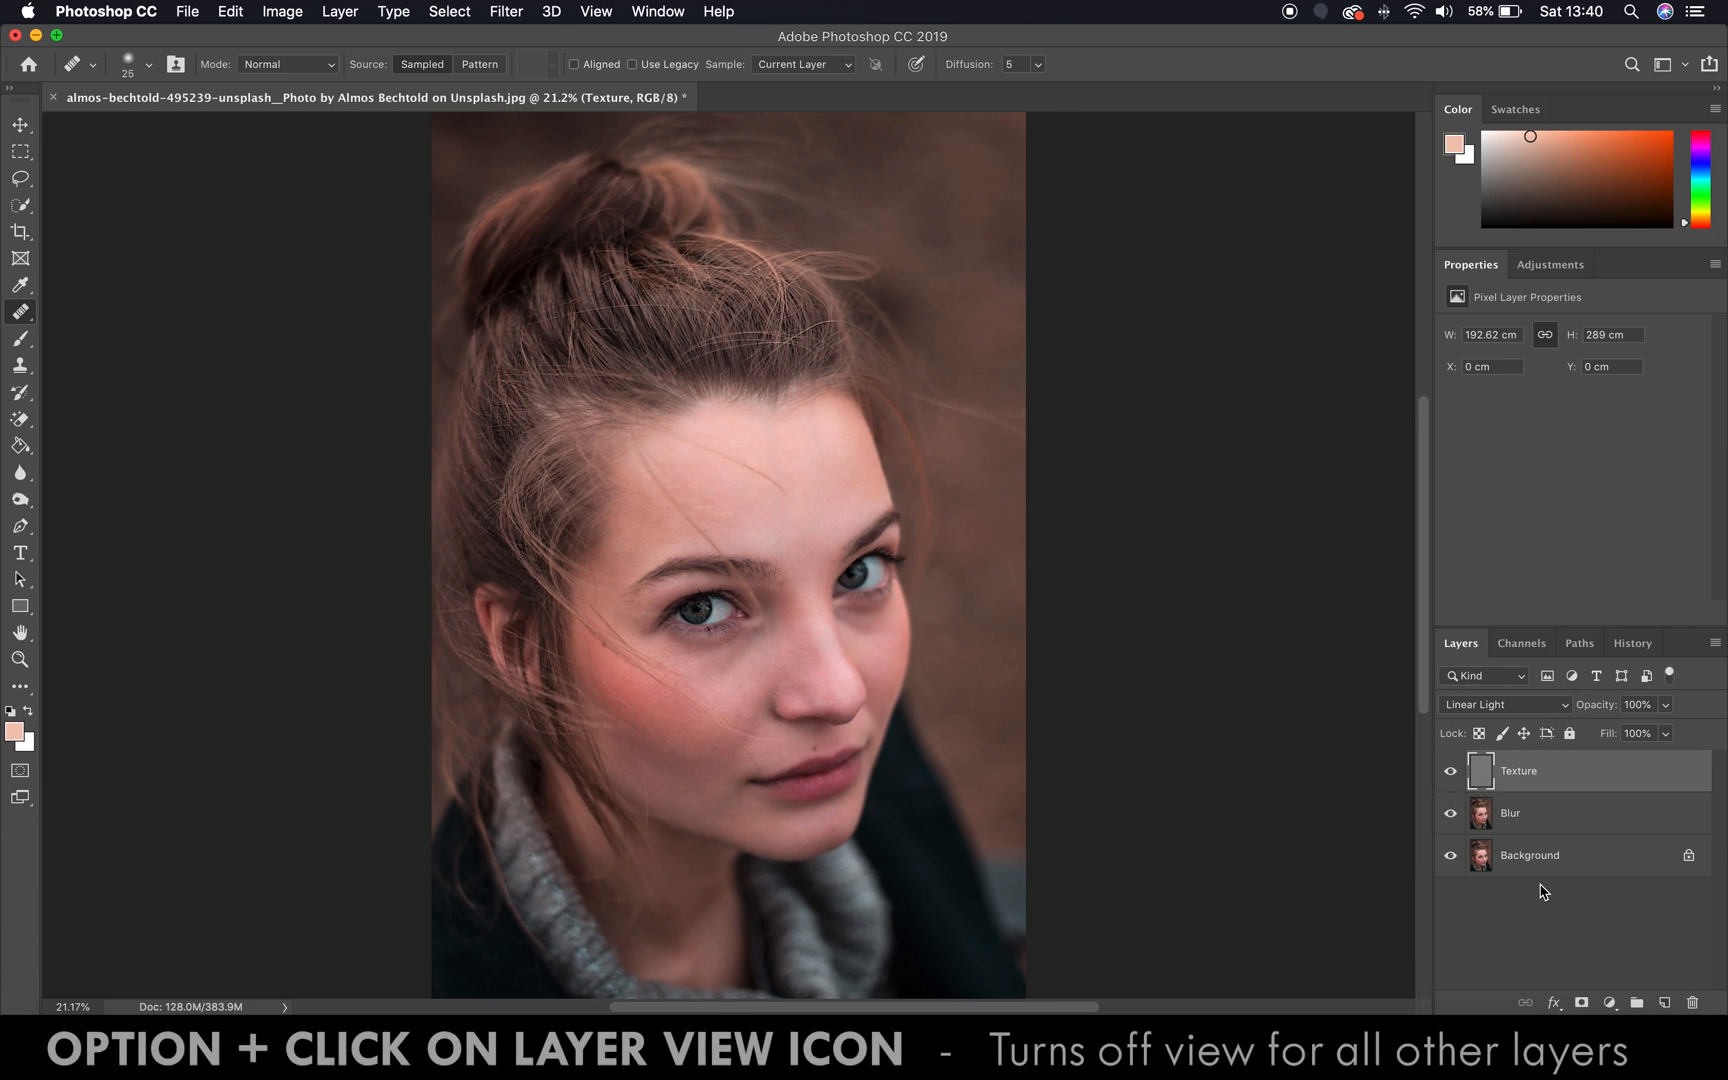
# Compare the Background layer alone with the full stack, and check the Texture and Blur layers by toggling their visibility
pyautogui.keyDown('alt'); pyautogui.click(1449, 860); pyautogui.keyUp('alt')
pyautogui.keyDown('alt'); pyautogui.click(1449, 860); pyautogui.keyUp('alt')
pyautogui.keyDown('alt'); pyautogui.click(1449, 860); pyautogui.keyUp('alt')
pyautogui.keyDown('alt'); pyautogui.click(1449, 860); pyautogui.keyUp('alt')
pyautogui.keyDown('alt'); pyautogui.click(1449, 860); pyautogui.keyUp('alt')
pyautogui.keyDown('alt'); pyautogui.click(1449, 860); pyautogui.keyUp('alt')
pyautogui.keyDown('alt'); pyautogui.click(1449, 860); pyautogui.keyUp('alt')
pyautogui.keyDown('alt'); pyautogui.click(1449, 860); pyautogui.keyUp('alt')
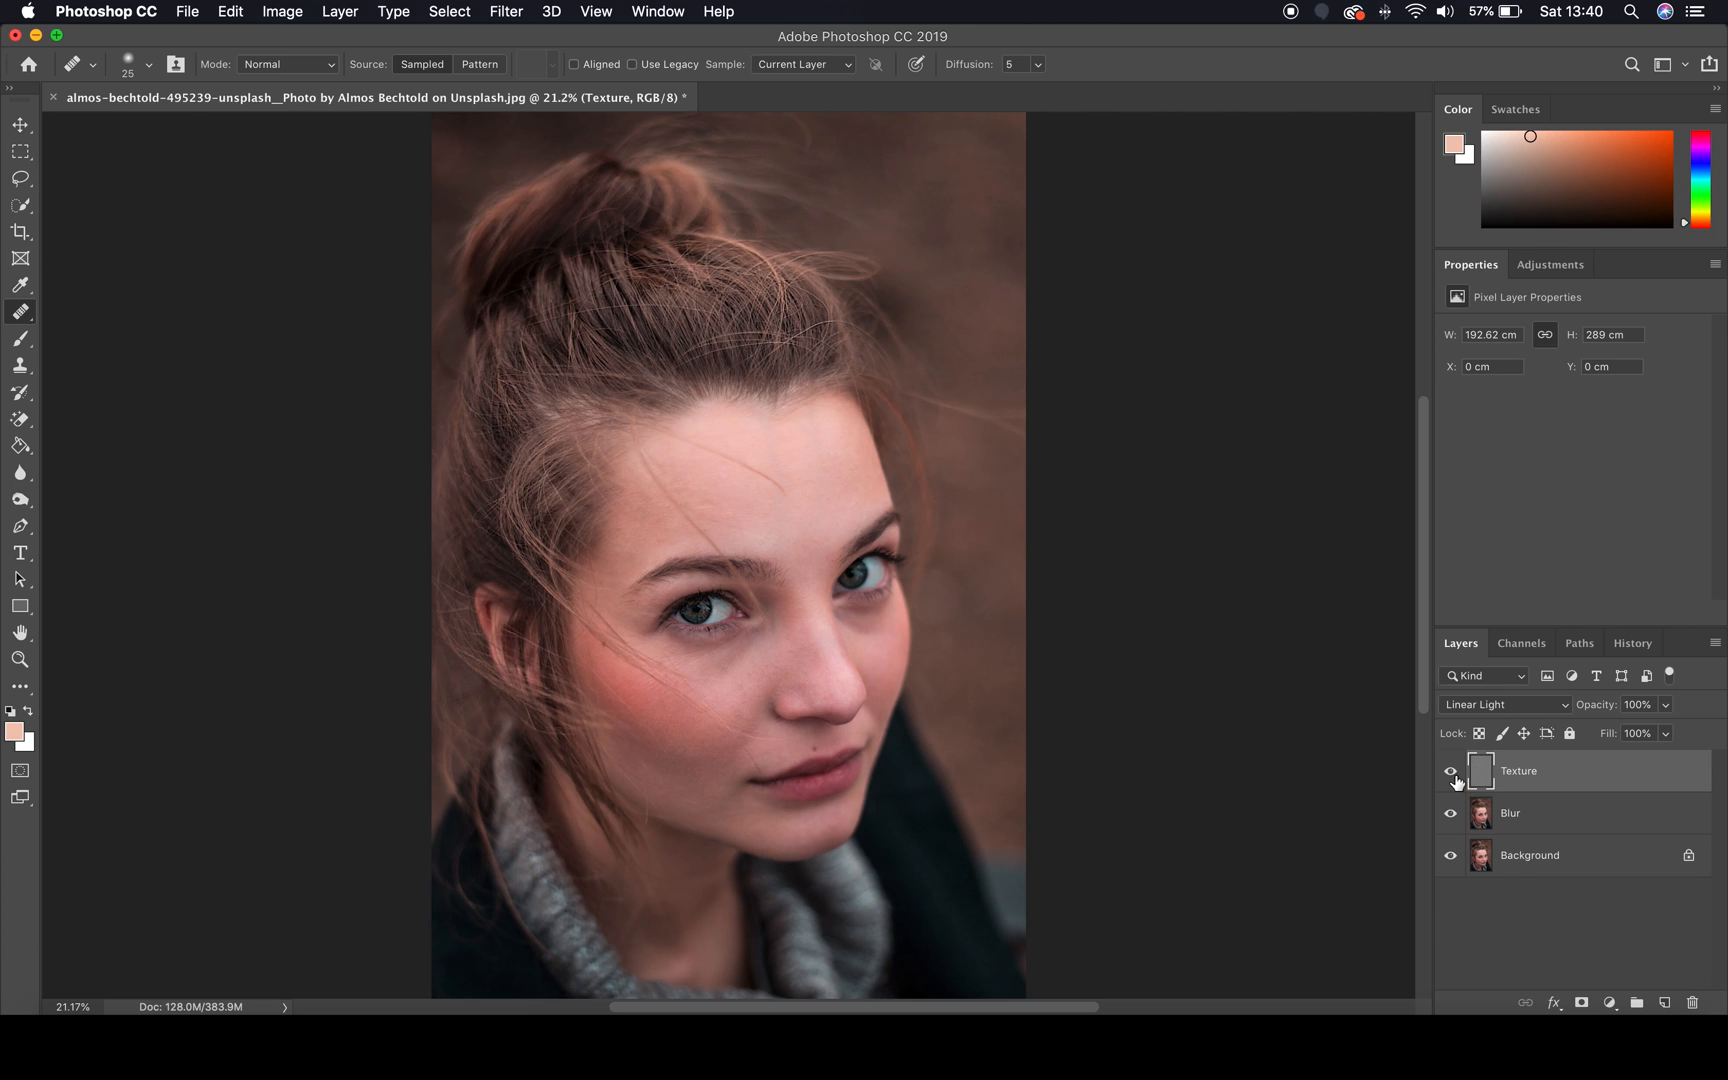
pyautogui.click(1457, 776)
pyautogui.click(1452, 773)
pyautogui.click(1450, 815)
pyautogui.click(1450, 815)
# Add a new empty layer between the Blur and Texture layers and leave it selected
pyautogui.click(1606, 826)
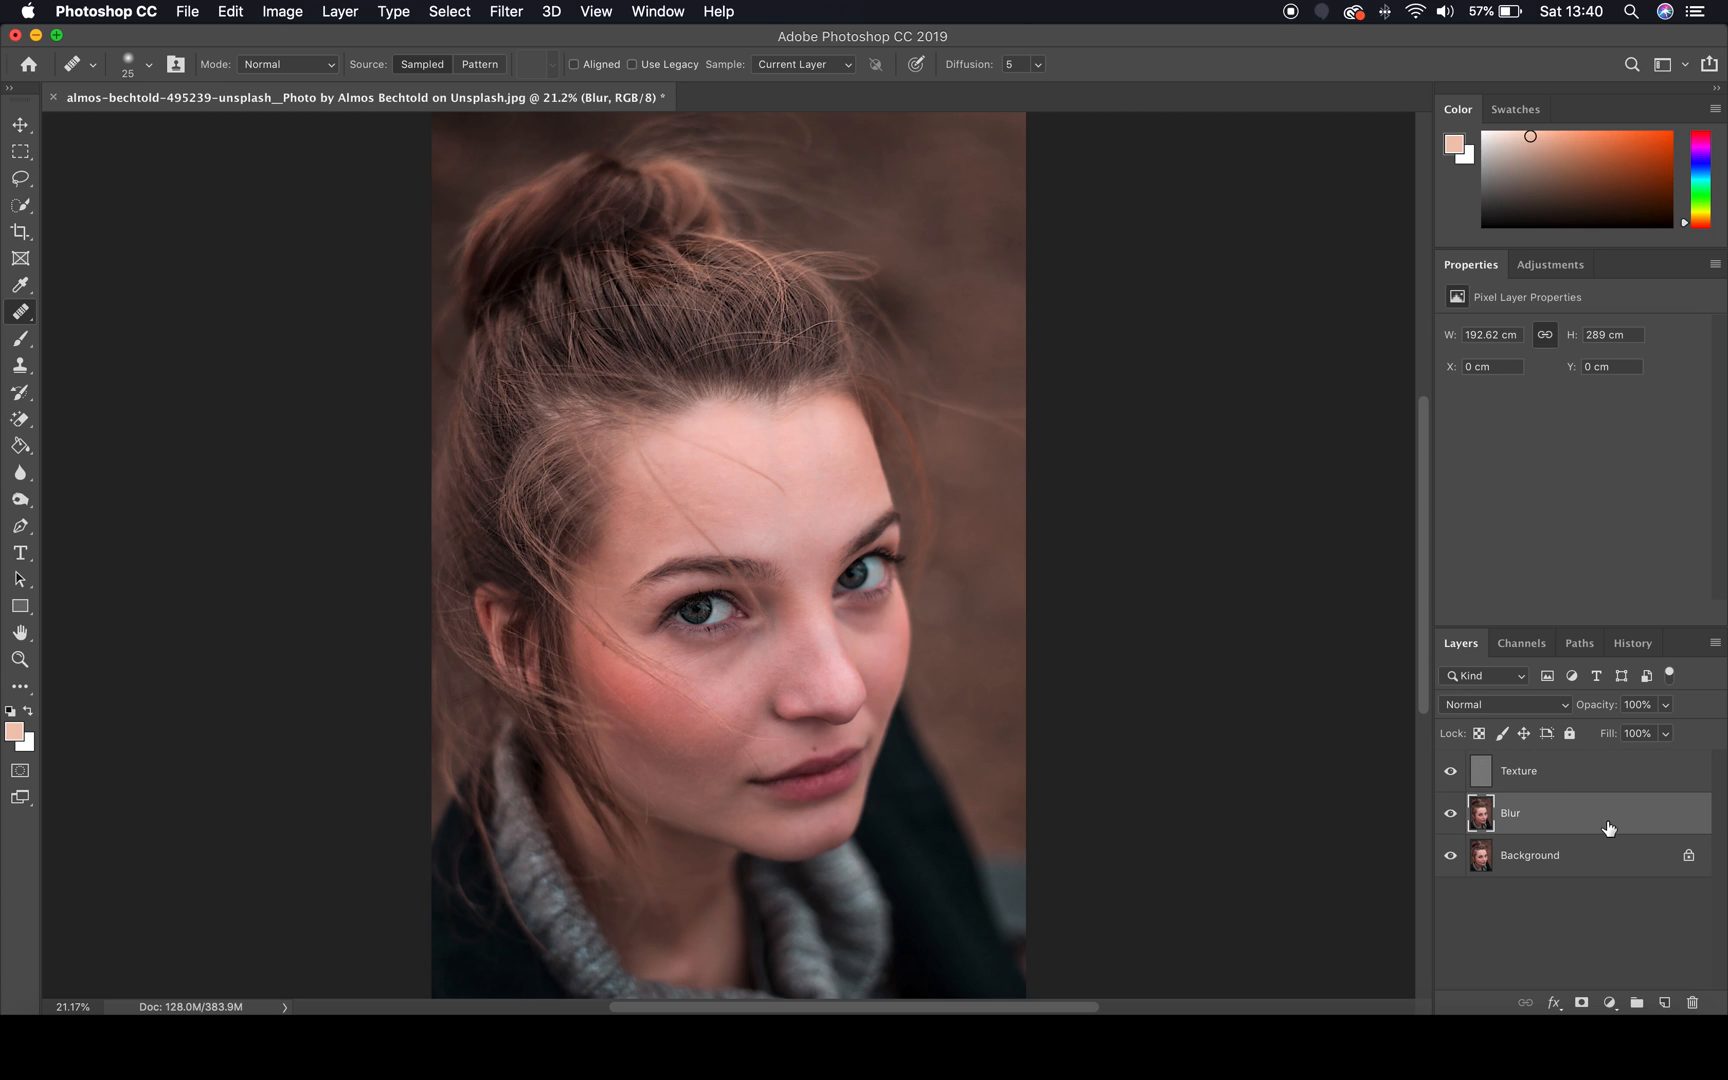
pyautogui.hotkey('ctrl', 'alt', 'shift', 'n')
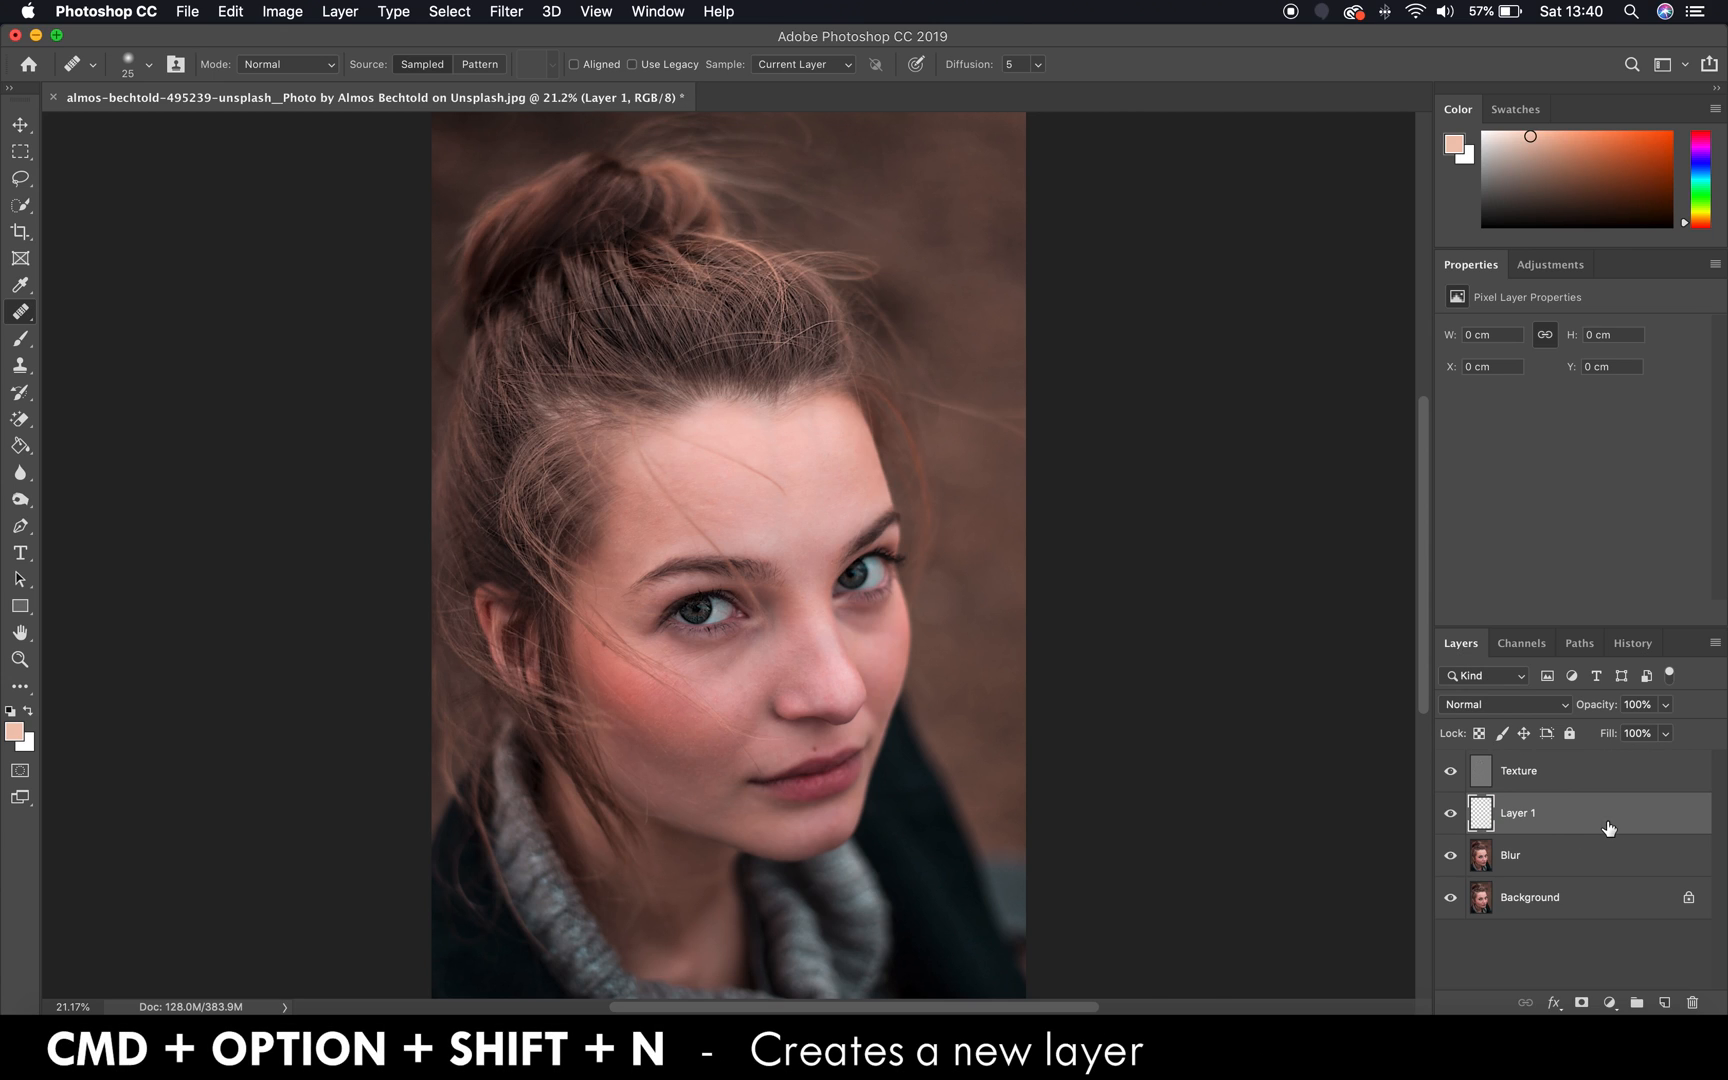
pyautogui.click(1591, 771)
pyautogui.click(1569, 854)
pyautogui.click(1597, 814)
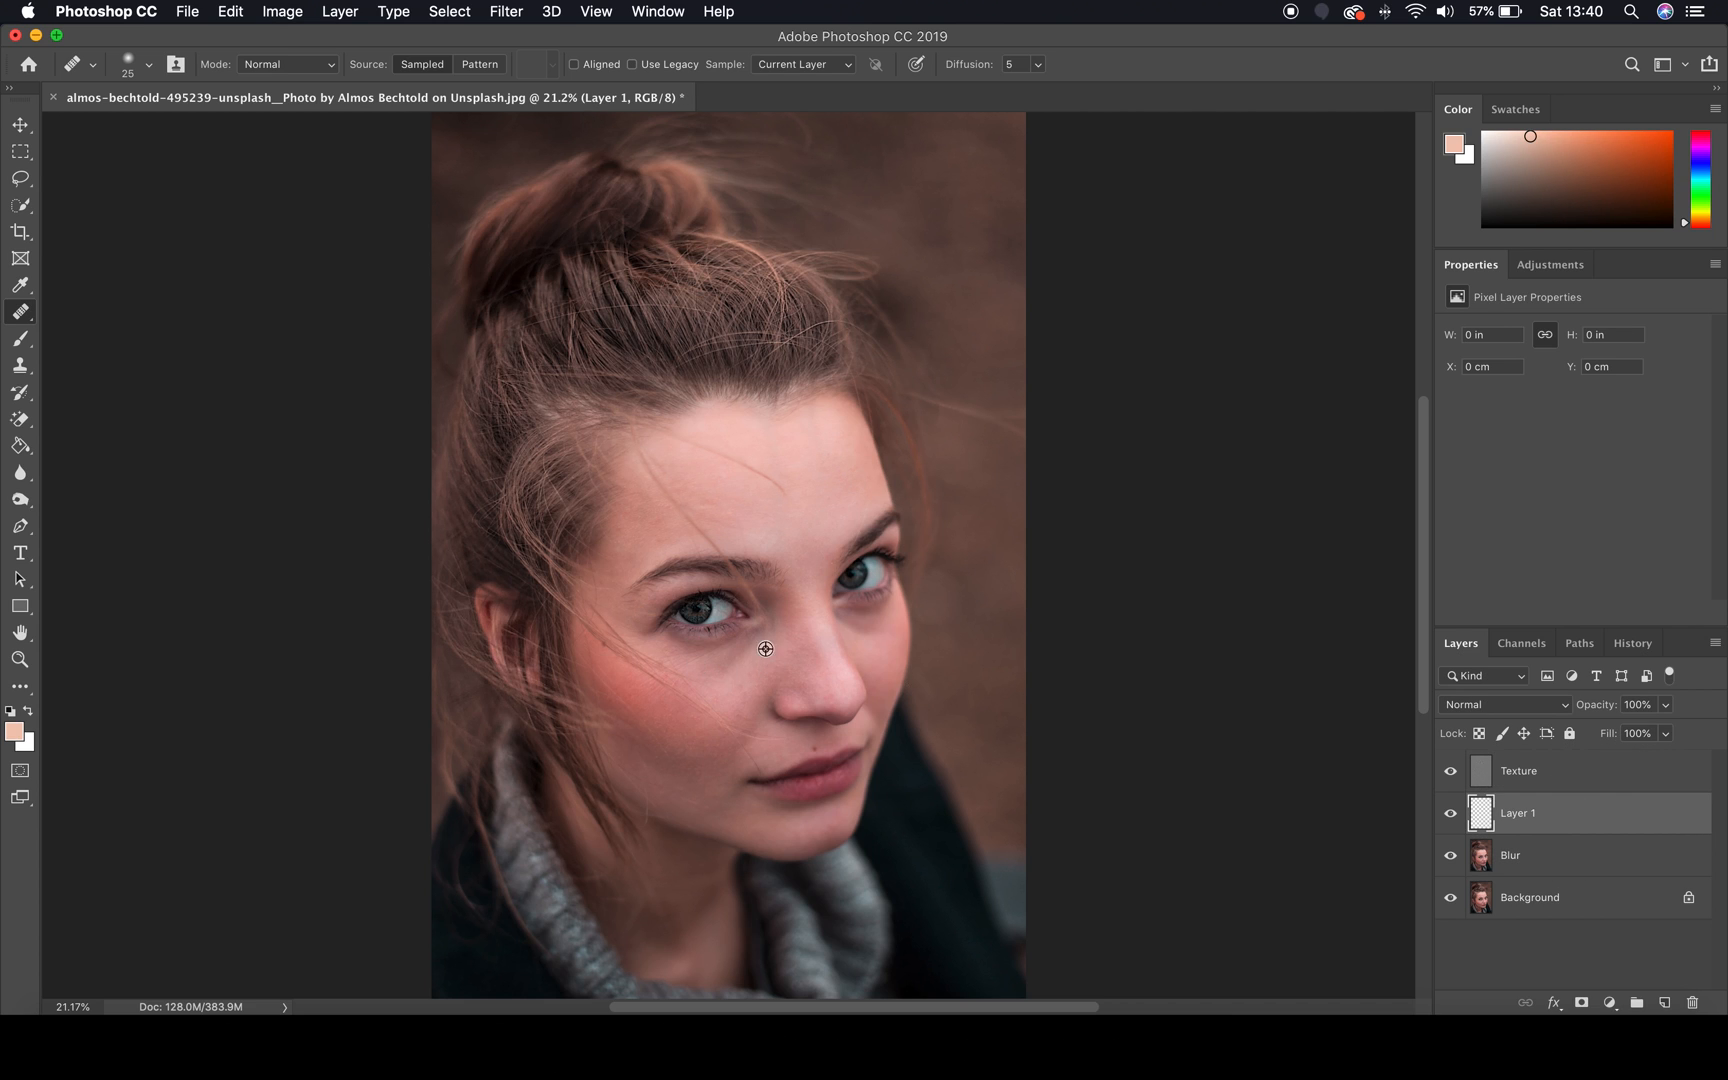
# Switch to the Brush tool and sample a light skin colour from the cheek between the eye and the nose
pyautogui.scroll(5, 725, 638)
pyautogui.scroll(-2, 785, 653)
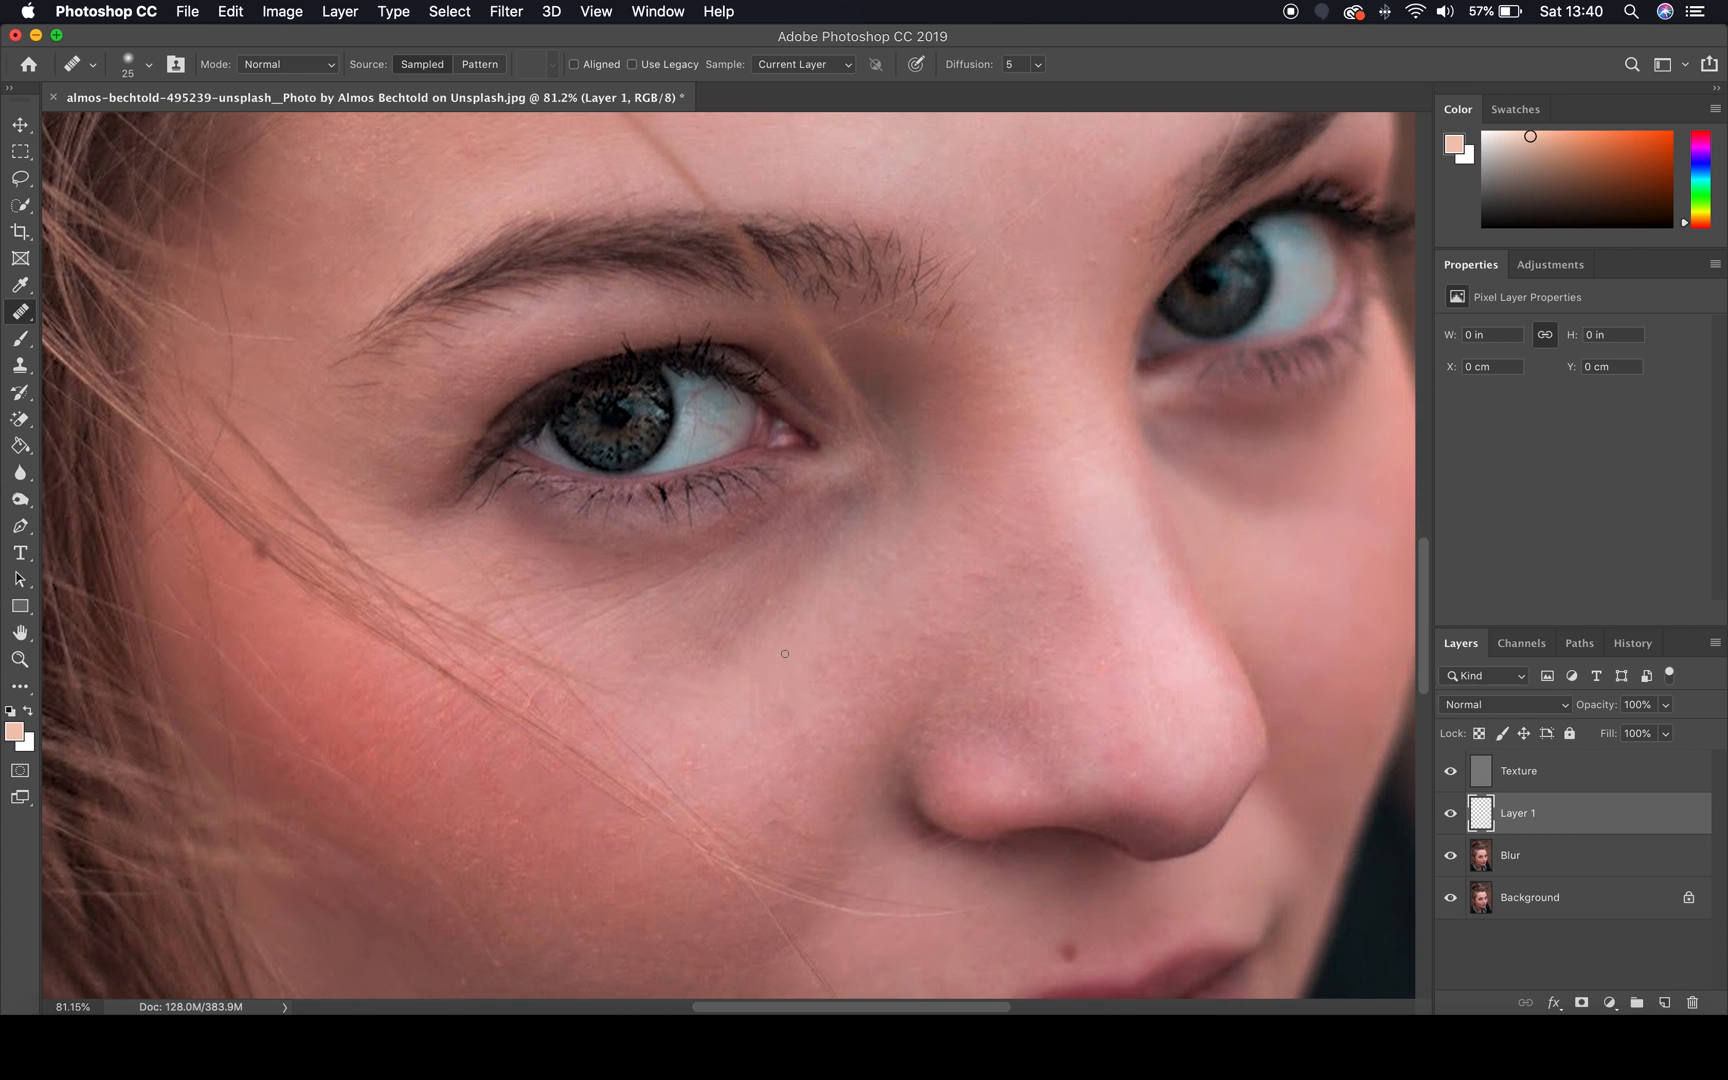
pyautogui.press('b')
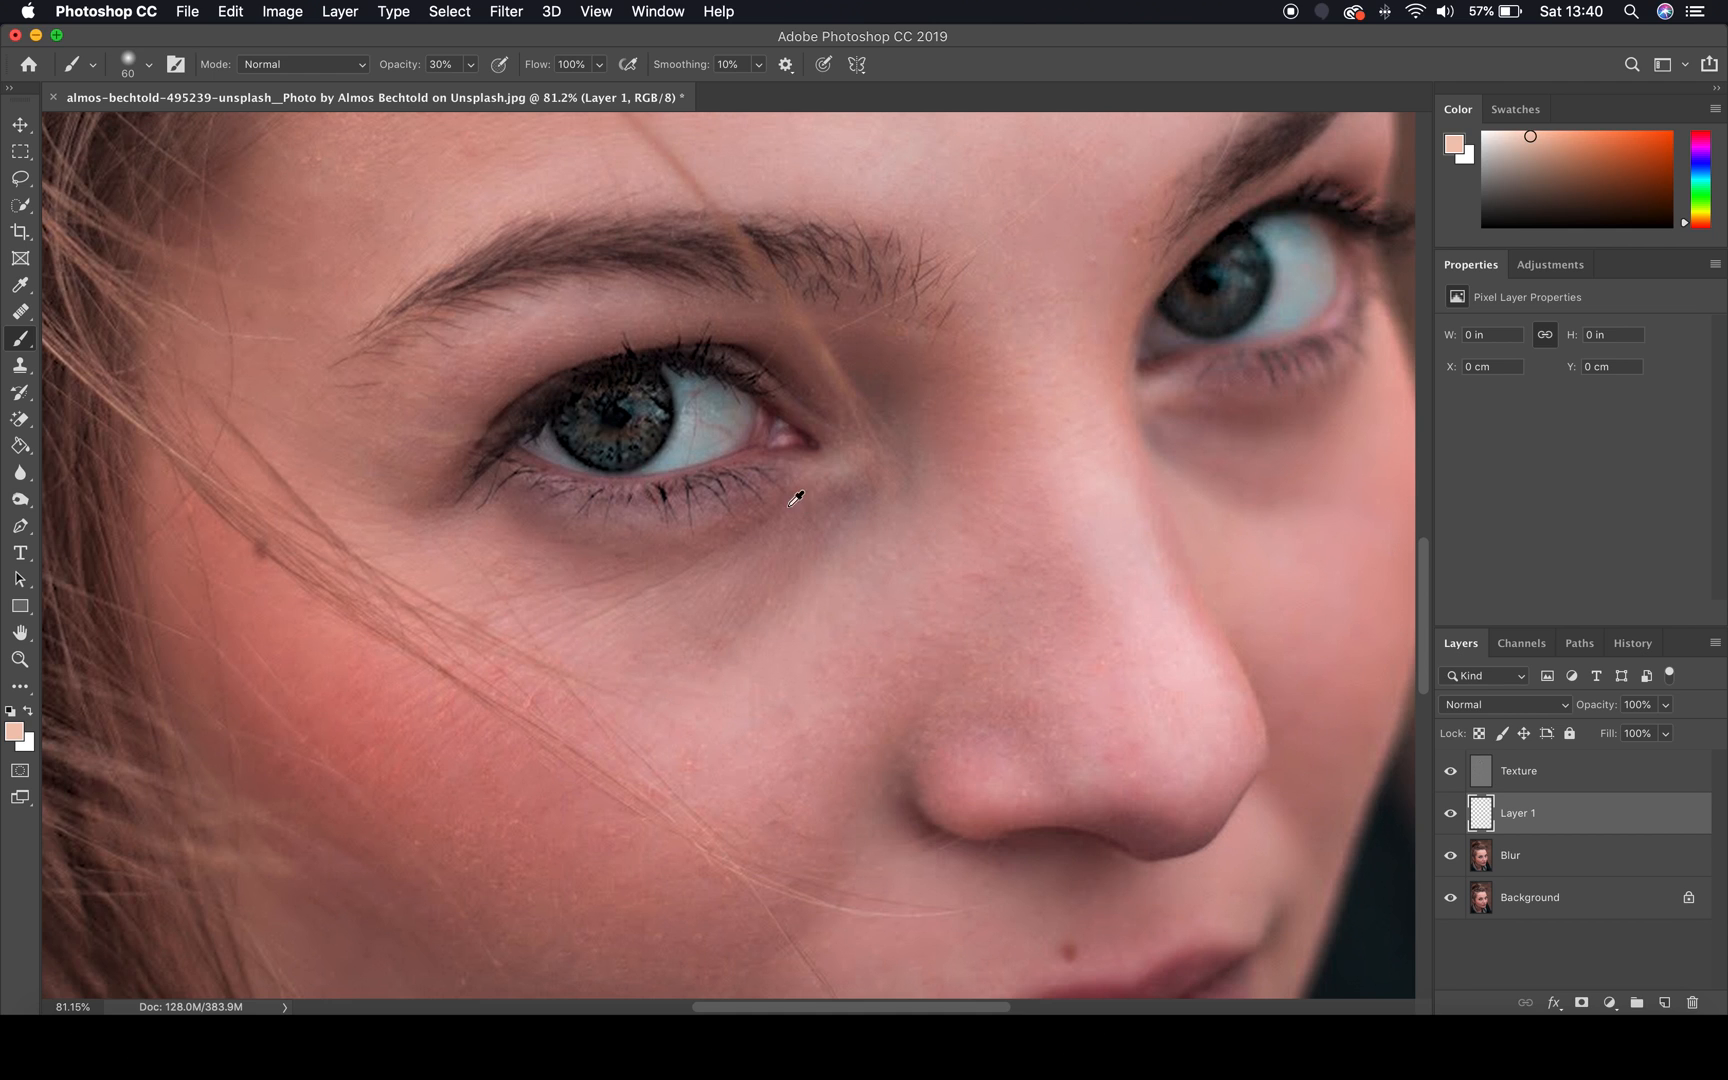
pyautogui.keyDown('alt'); pyautogui.click(737, 699); pyautogui.keyUp('alt')
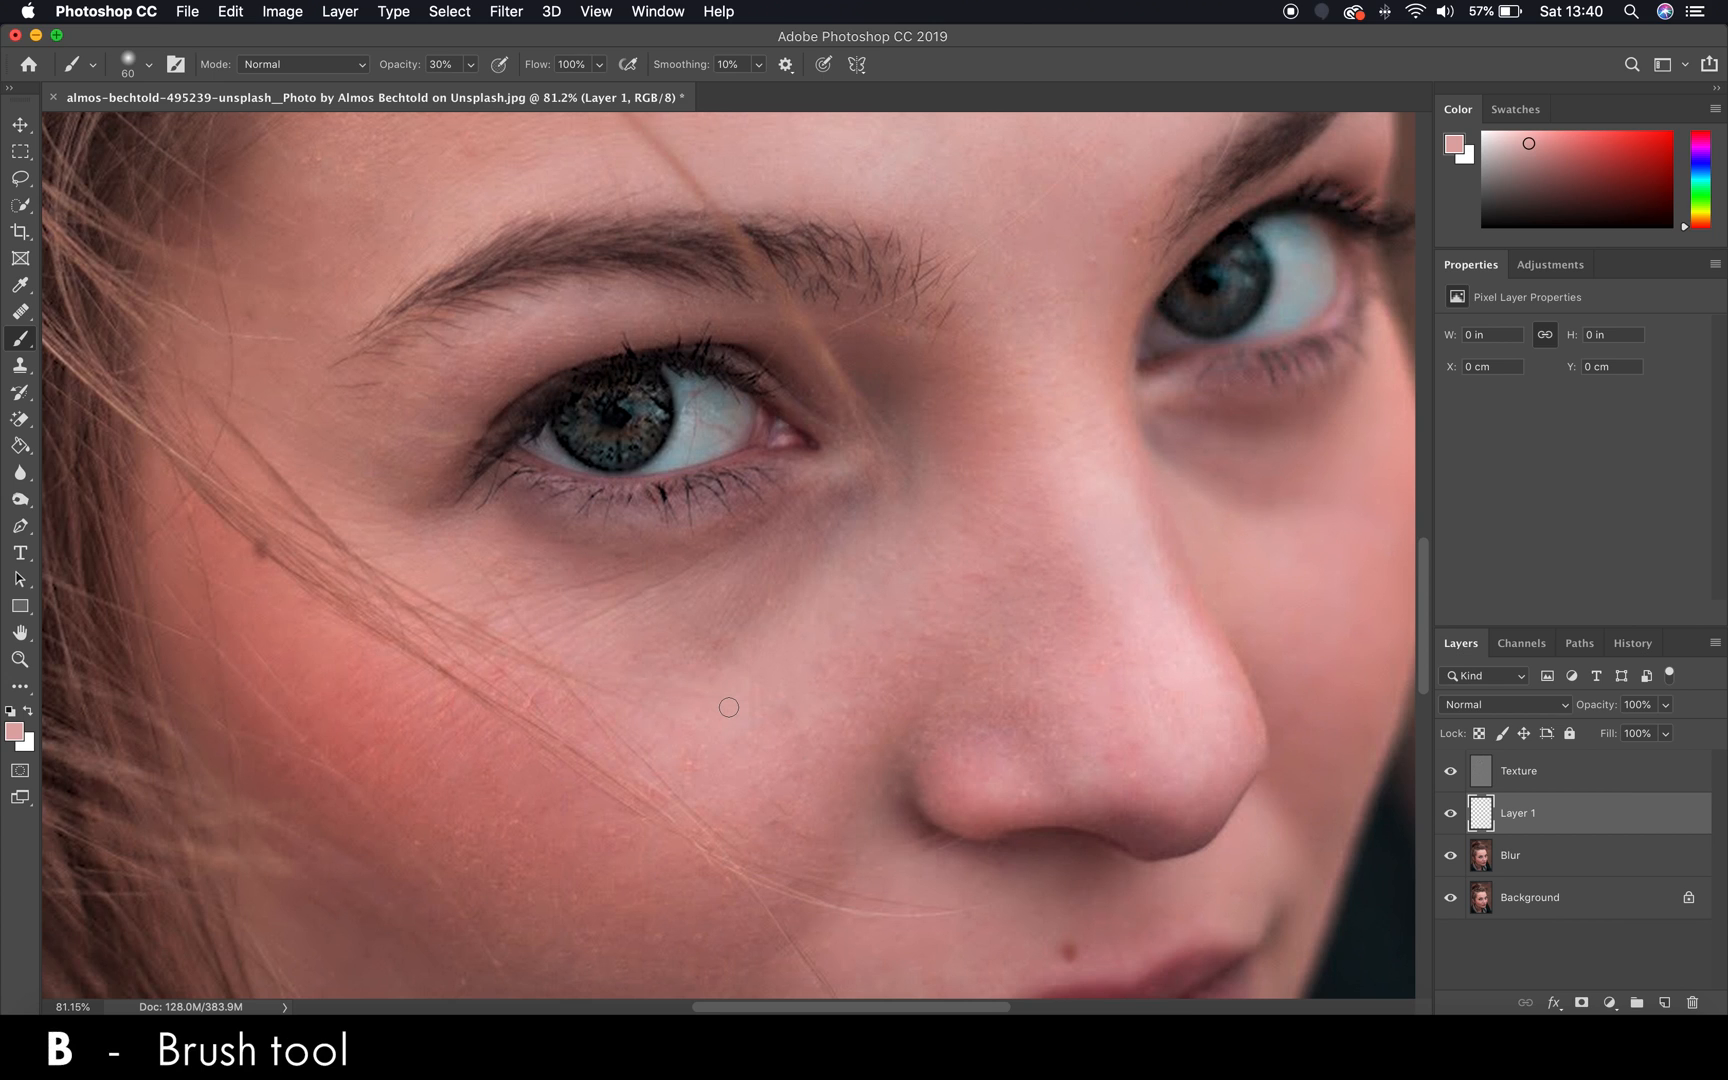
pyautogui.press('Return')
pyautogui.press('Return')
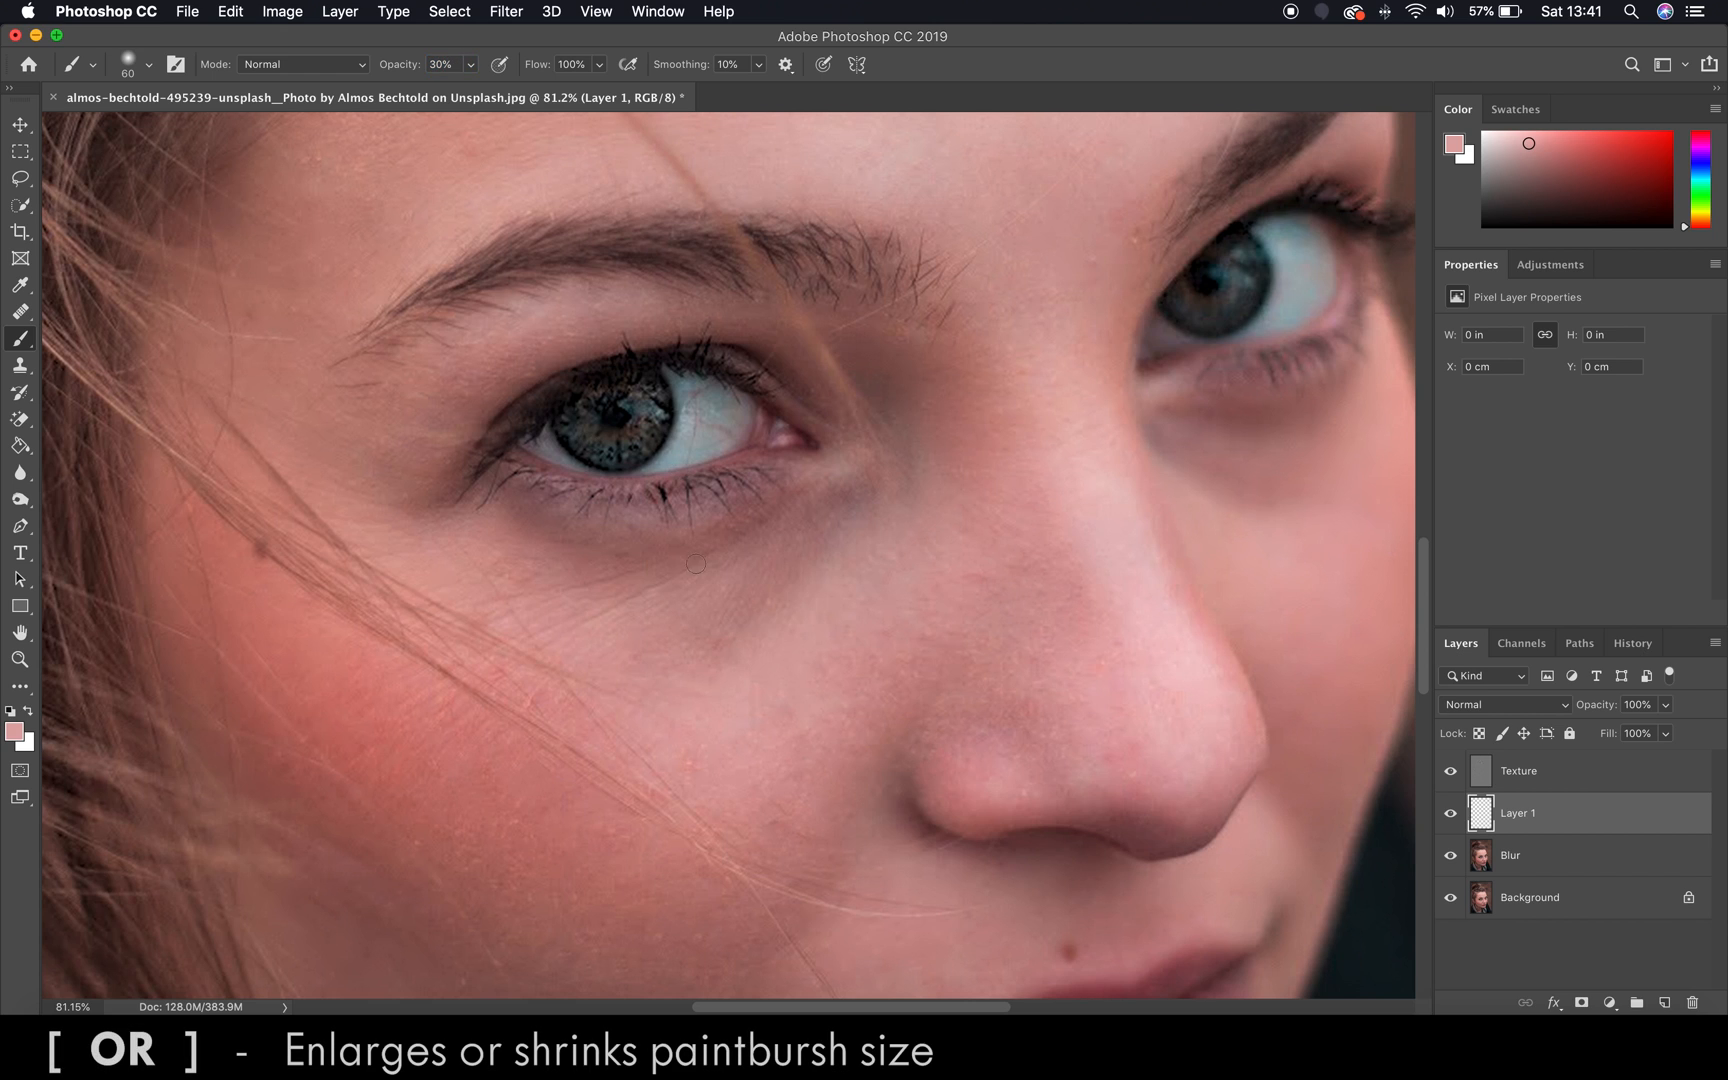
# Enlarge the brush to 250 and paint the sampled skin tone over the dark area beneath the nearer eye
pyautogui.press(']')
pyautogui.press(']')
pyautogui.press(']')
pyautogui.press(']')
pyautogui.press(']')
pyautogui.press(']')
pyautogui.press(']')
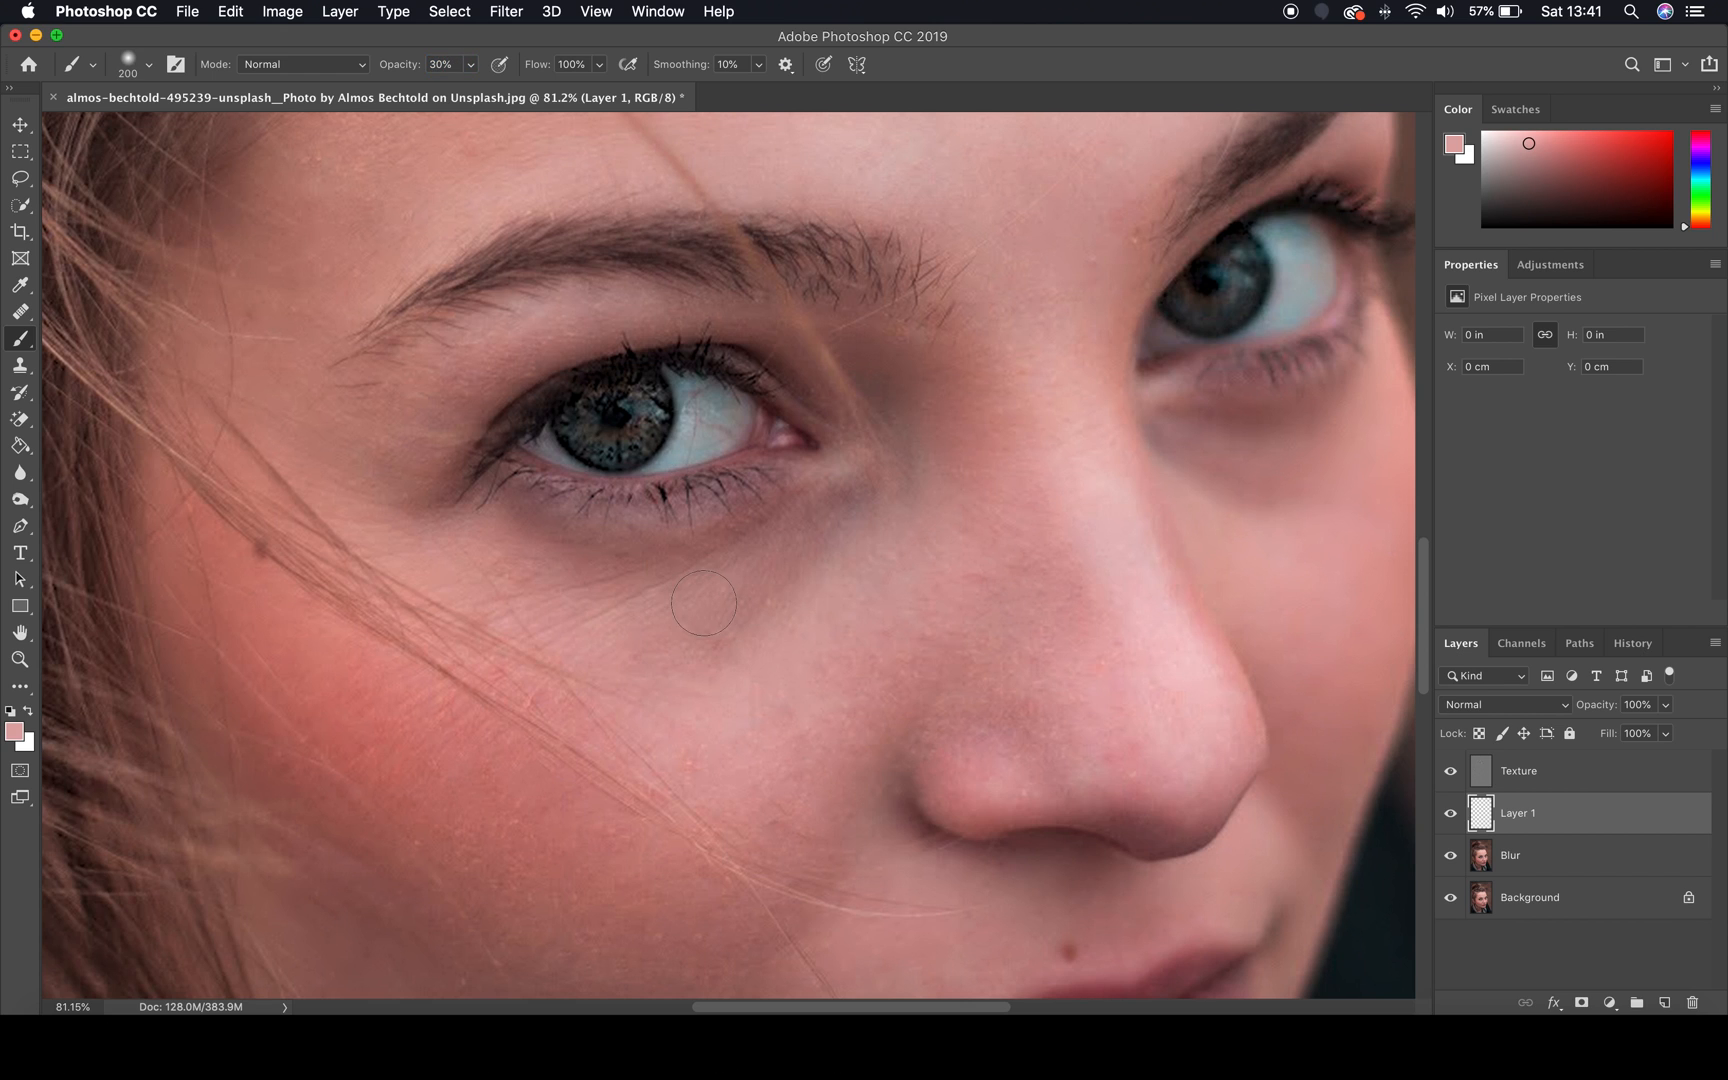
pyautogui.press(']')
pyautogui.press(']')
pyautogui.moveTo(745, 600)
pyautogui.mouseDown()
pyautogui.moveTo(847, 514)
pyautogui.moveTo(724, 558)
pyautogui.moveTo(544, 555)
pyautogui.moveTo(633, 563)
pyautogui.mouseUp()
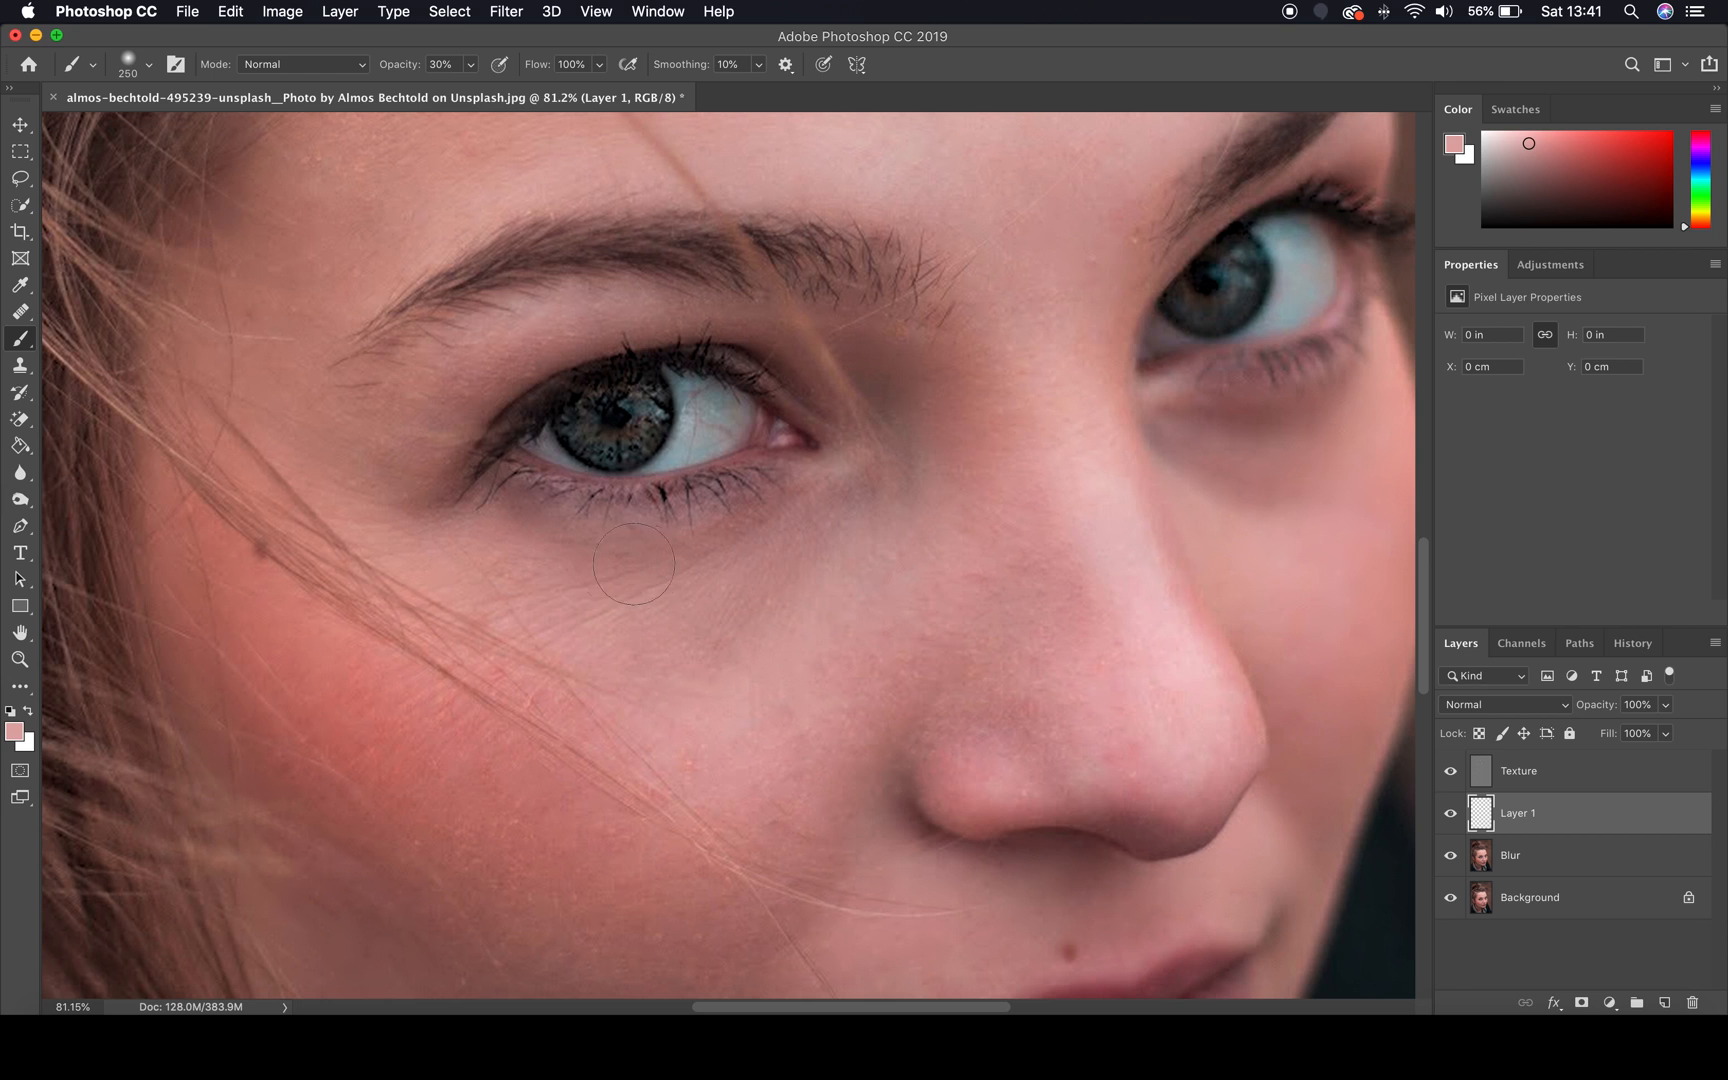
pyautogui.moveTo(831, 519)
pyautogui.mouseDown()
pyautogui.moveTo(674, 651)
pyautogui.moveTo(850, 520)
pyautogui.moveTo(714, 620)
pyautogui.moveTo(814, 542)
pyautogui.moveTo(800, 525)
pyautogui.moveTo(644, 563)
pyautogui.moveTo(640, 540)
pyautogui.moveTo(520, 535)
pyautogui.moveTo(571, 598)
pyautogui.moveTo(822, 532)
pyautogui.moveTo(712, 630)
pyautogui.moveTo(840, 550)
pyautogui.moveTo(835, 518)
pyautogui.moveTo(733, 609)
pyautogui.moveTo(828, 565)
pyautogui.moveTo(638, 570)
pyautogui.moveTo(522, 547)
pyautogui.mouseUp()
pyautogui.scroll(1, 1026, 667)
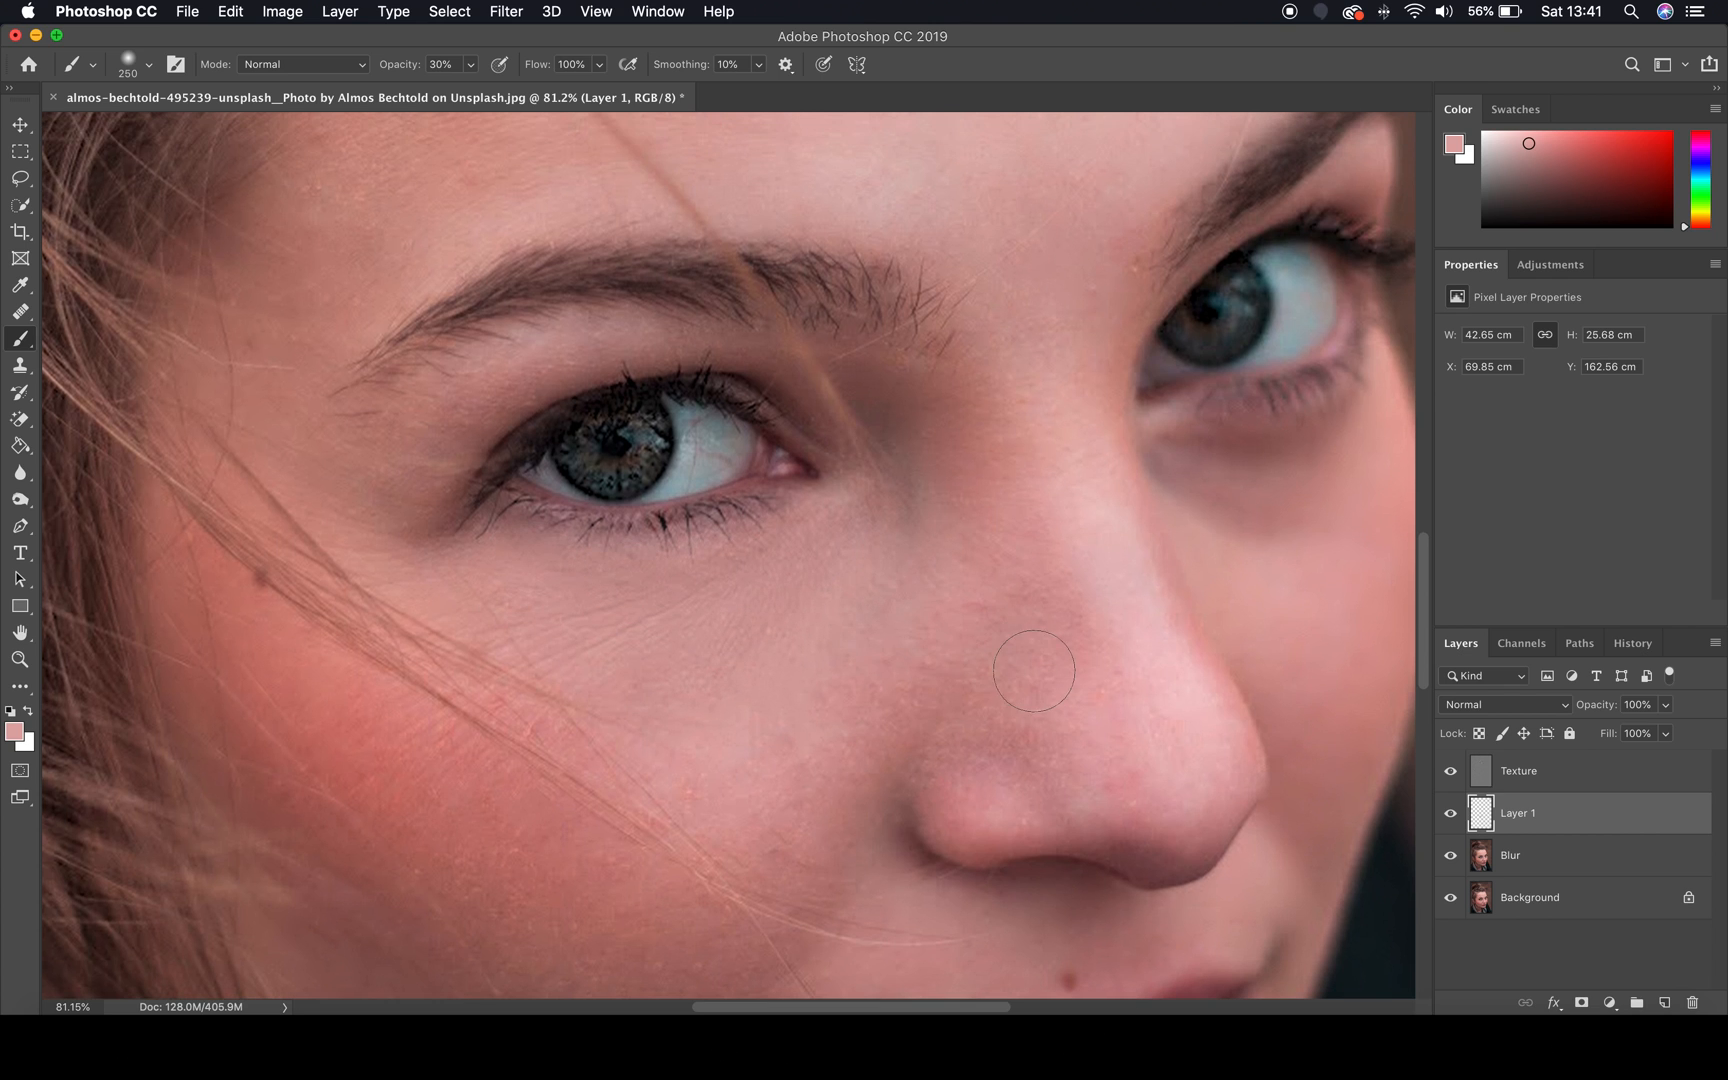
# Compare the face with and without the painted layer, reduce that layer's opacity to 80%, and merge it into the Blur layer
pyautogui.scroll(-5, 1030, 666)
pyautogui.scroll(-3, 1035, 662)
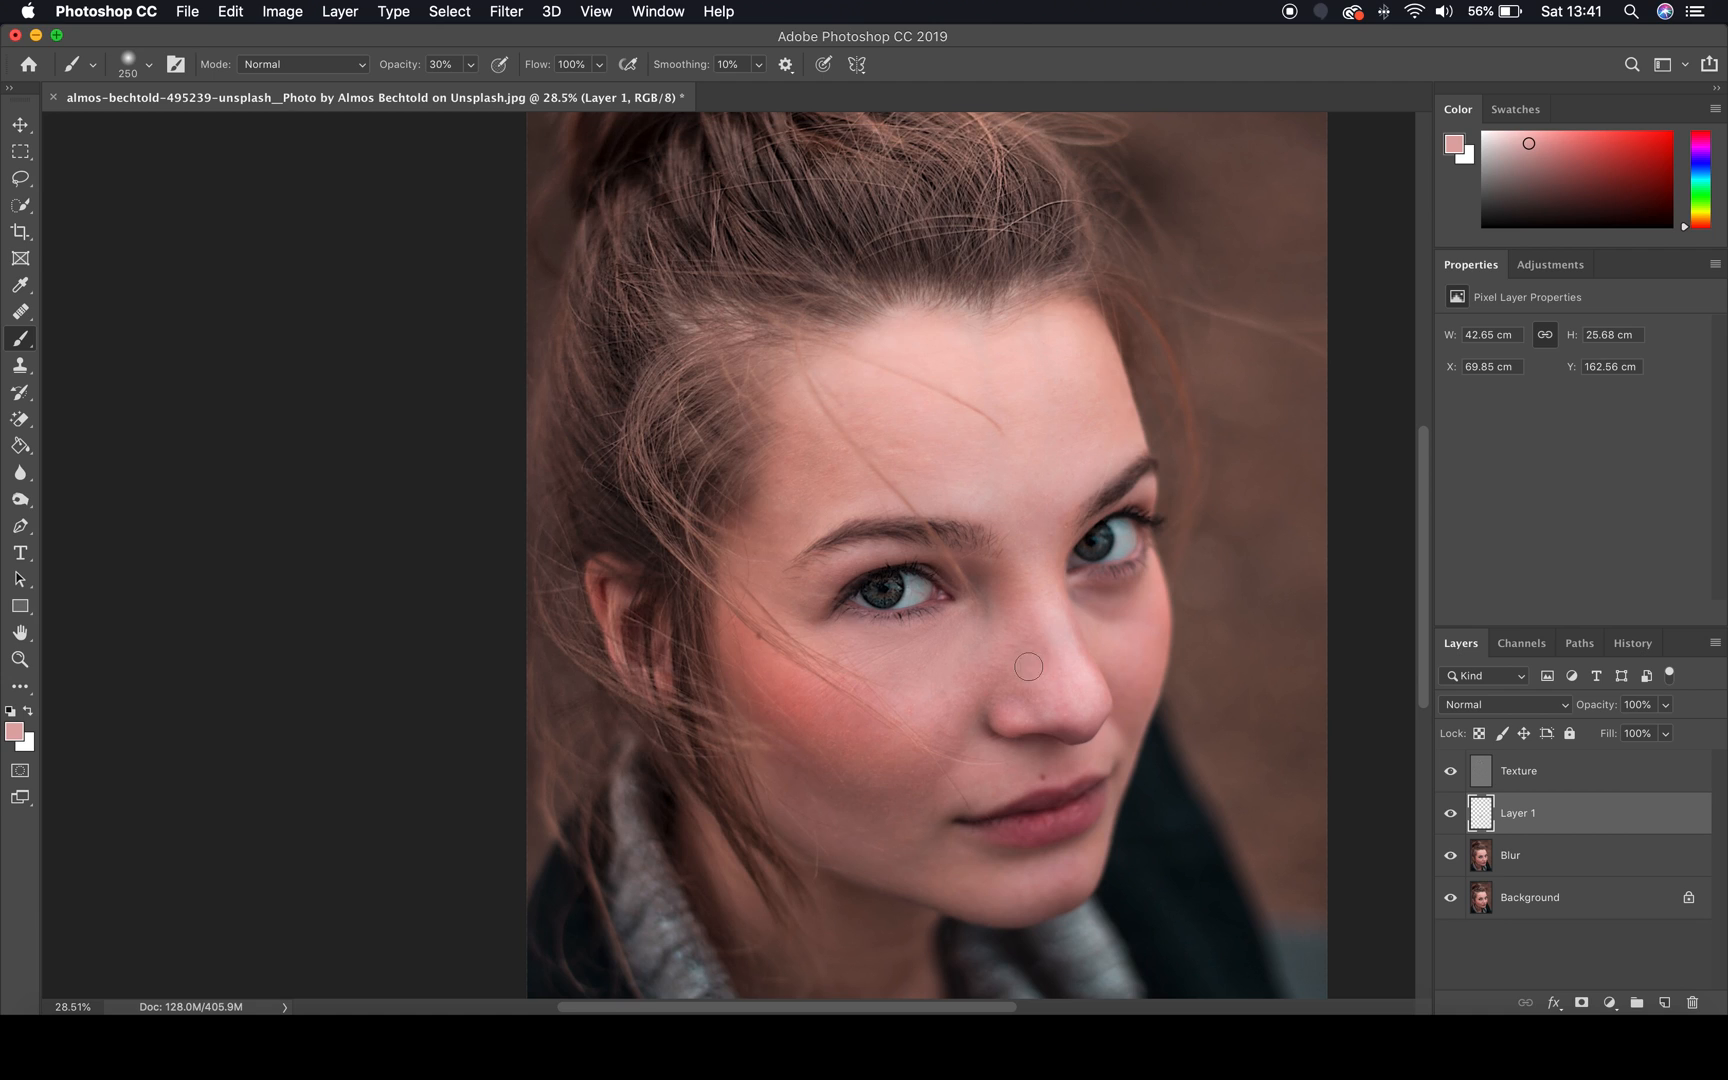
pyautogui.click(1451, 815)
pyautogui.click(1451, 815)
pyautogui.click(1451, 815)
pyautogui.click(1451, 815)
pyautogui.click(1666, 706)
pyautogui.moveTo(1665, 734); pyautogui.dragTo(1651, 738)
pyautogui.click(1666, 707)
pyautogui.click(1450, 813)
pyautogui.click(1450, 813)
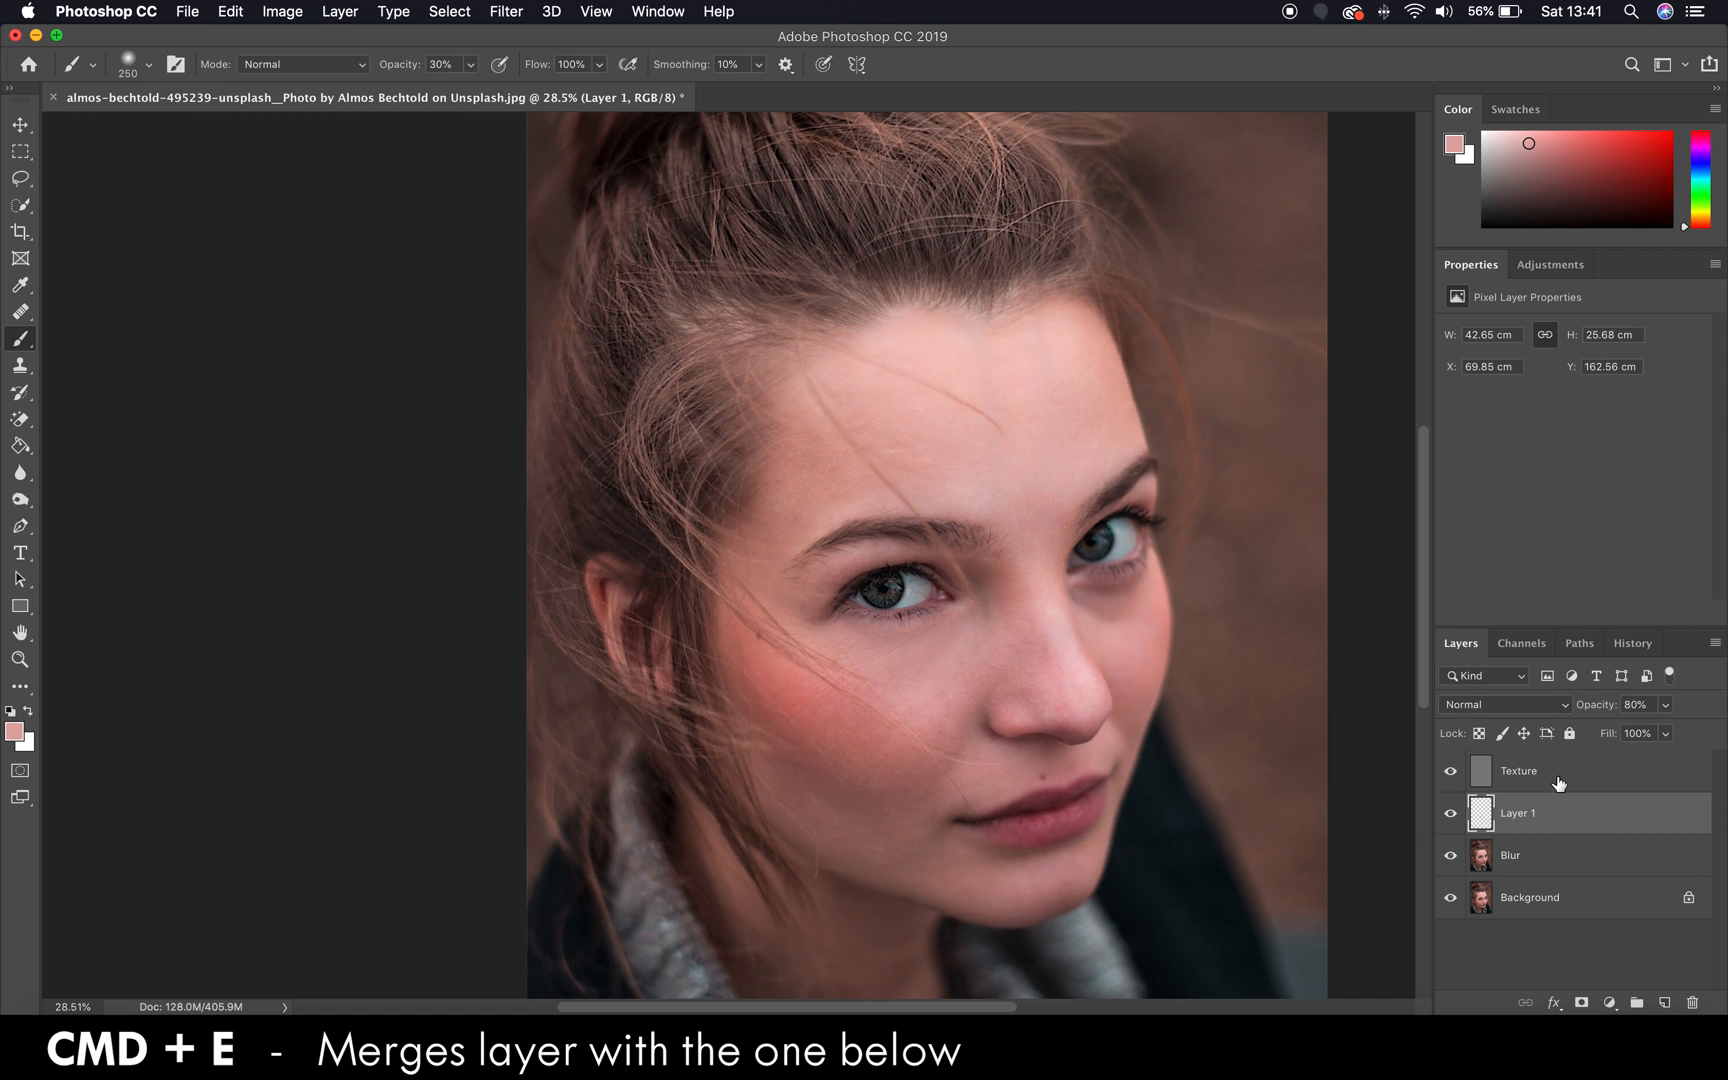
pyautogui.press('super+e')
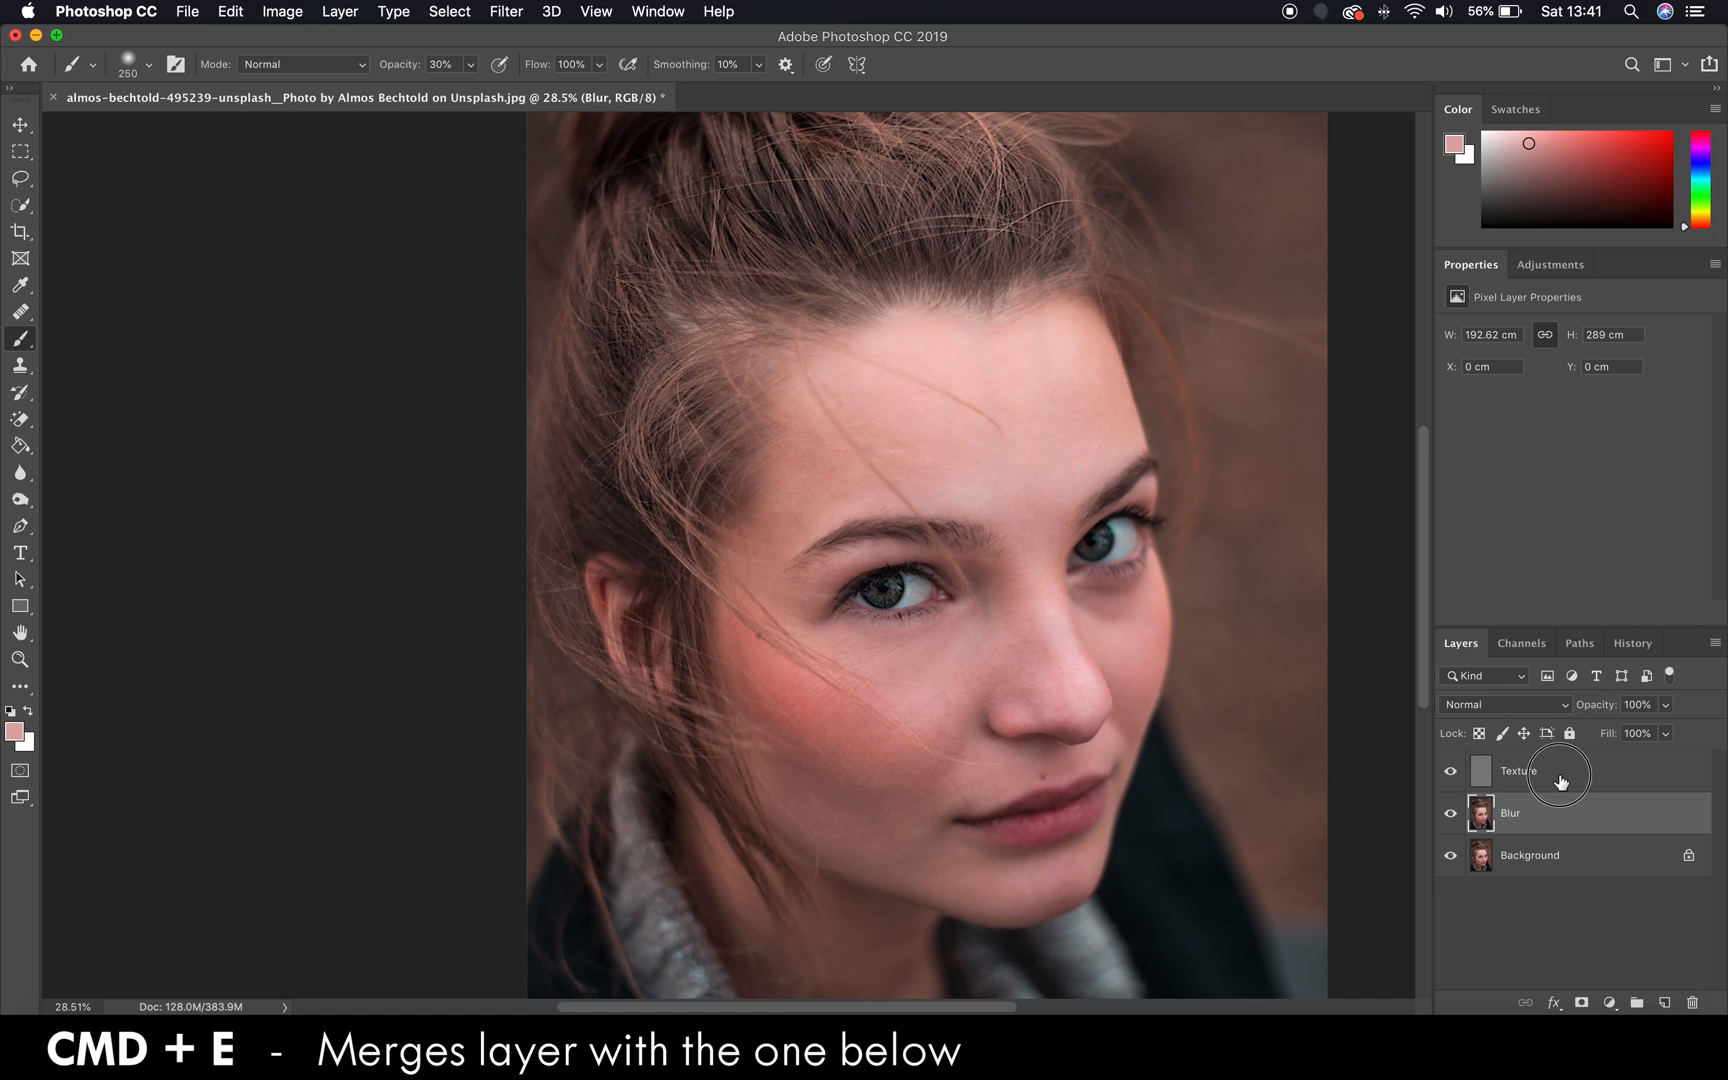
# Select the Texture layer and switch to the Healing Brush Tool
pyautogui.click(1559, 782)
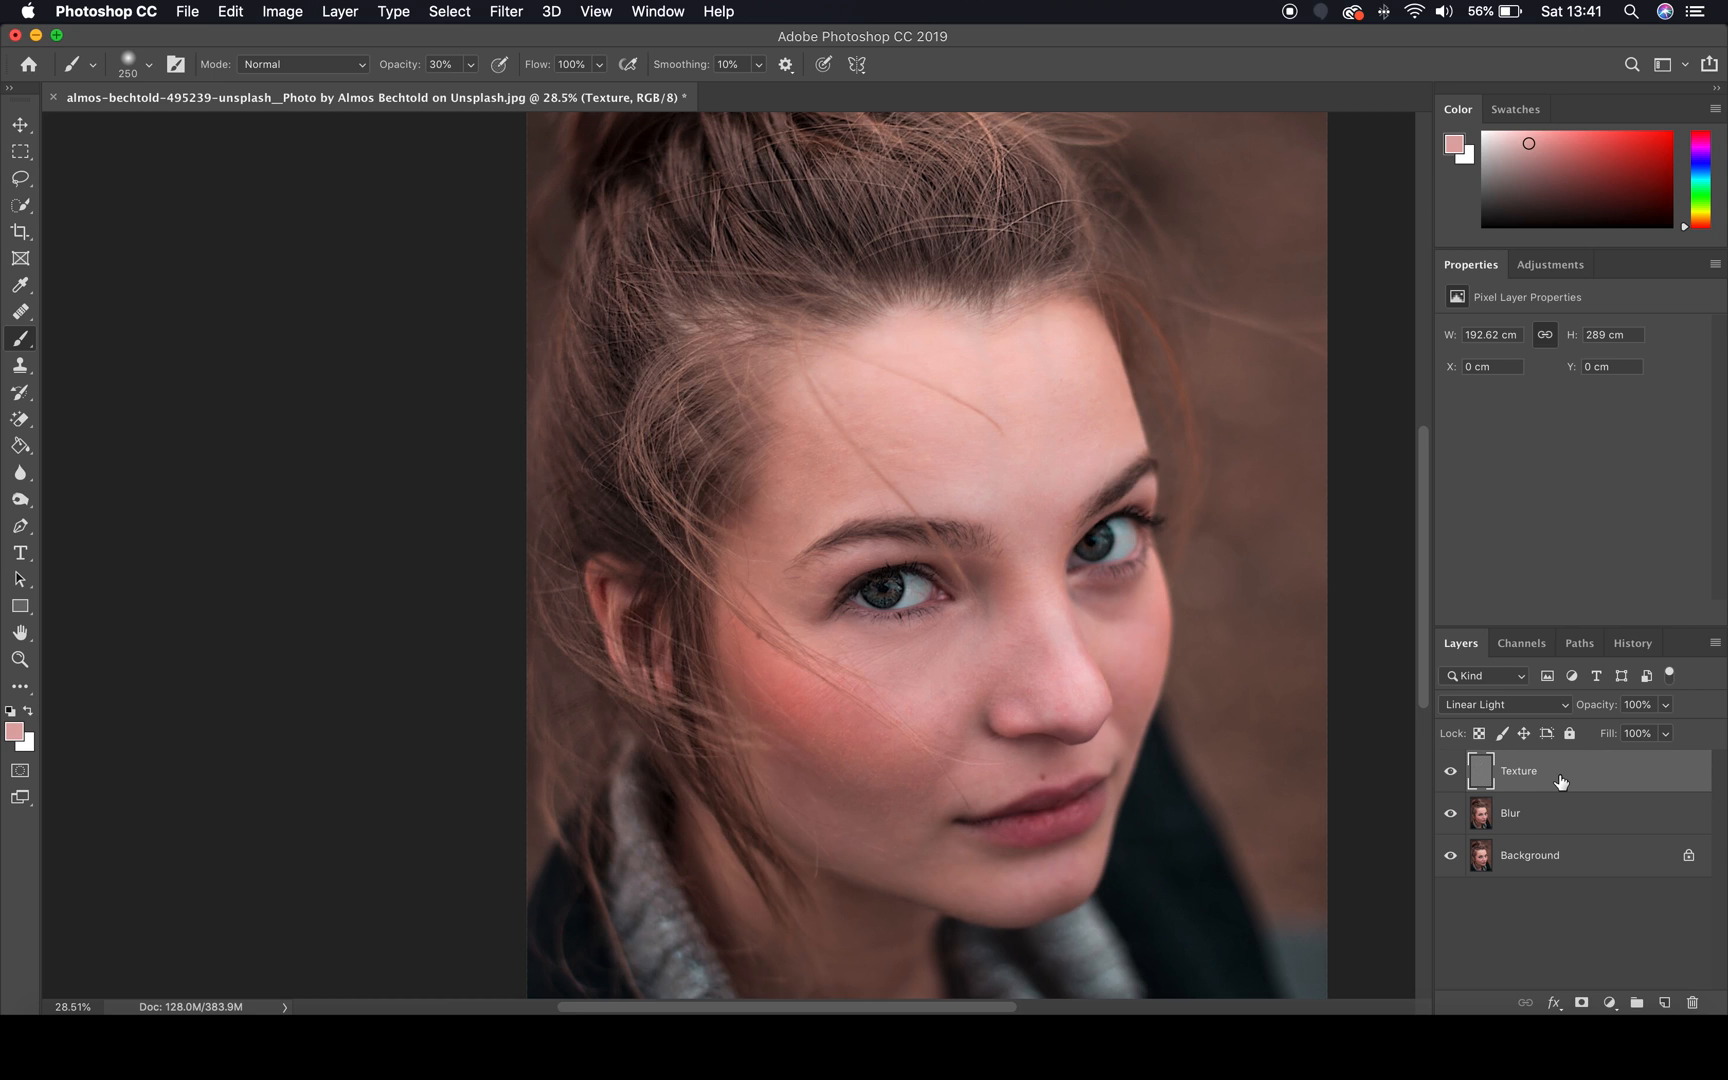
pyautogui.press('j')
pyautogui.click(22, 313)
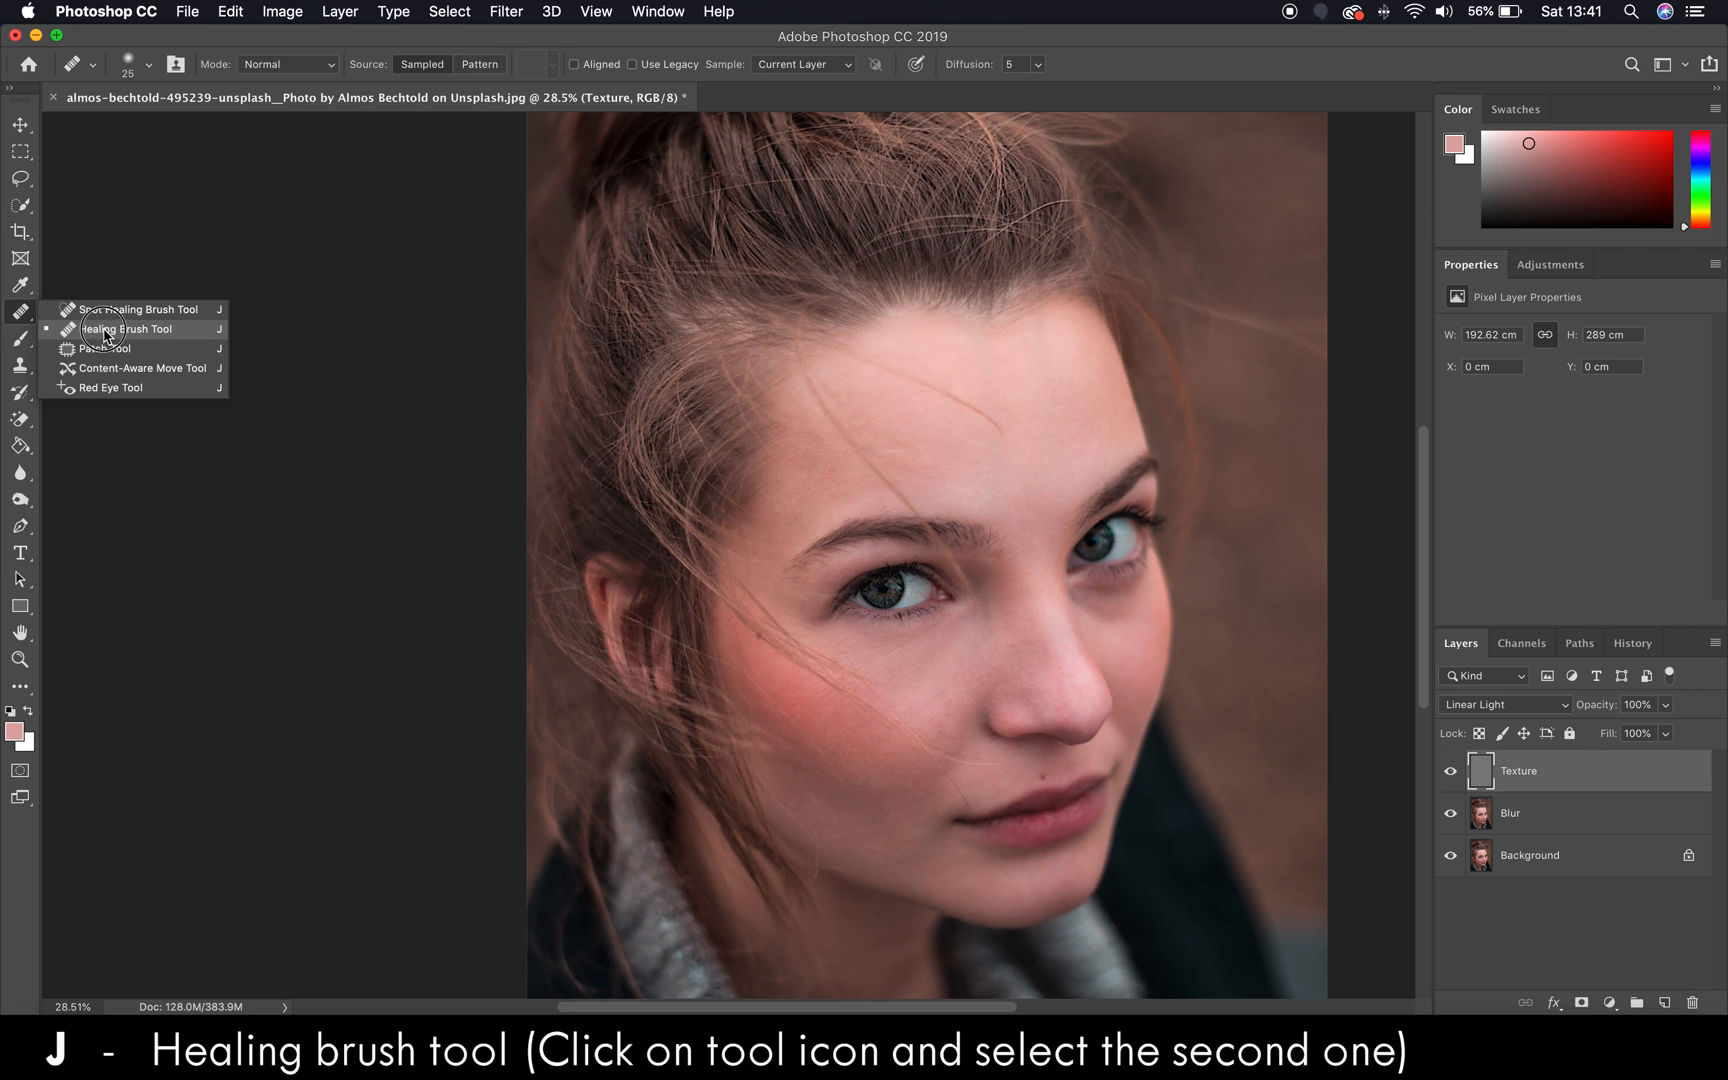
pyautogui.click(105, 330)
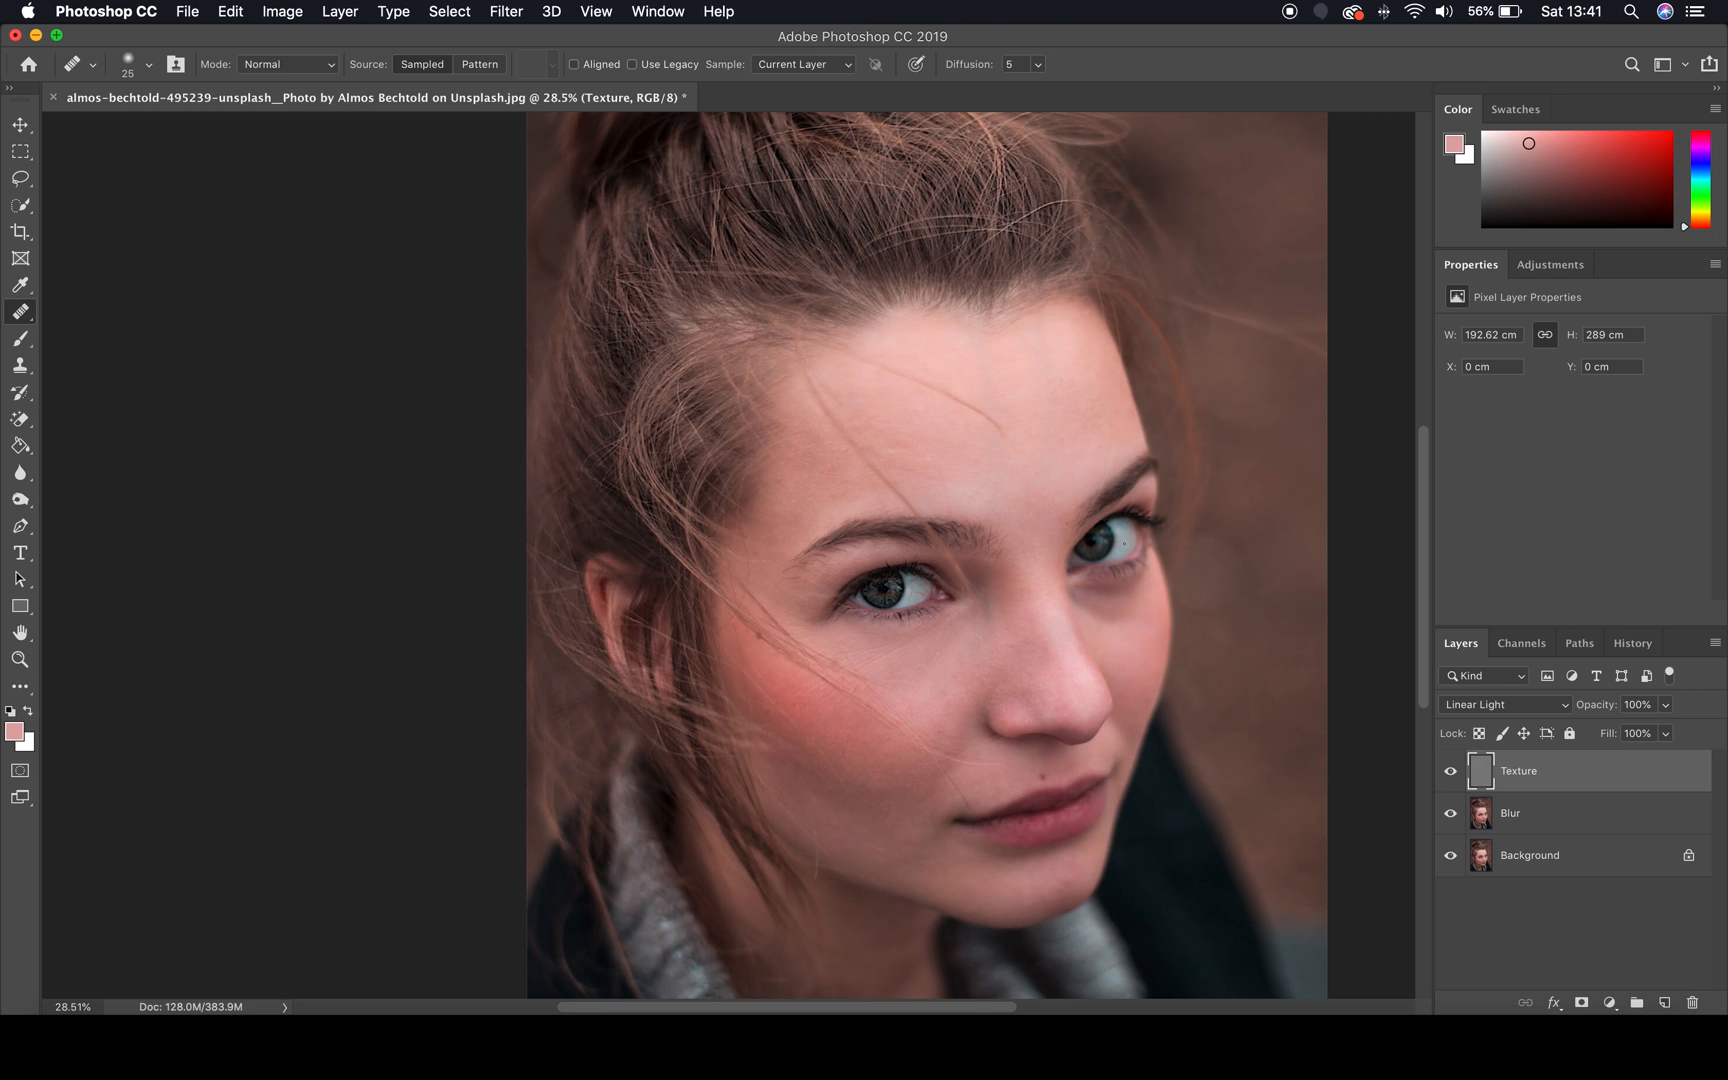
# Enlarge the healing brush to 250 and heal spots beneath the nearer eye and on the cheek from clean skin references
pyautogui.scroll(6, 950, 664)
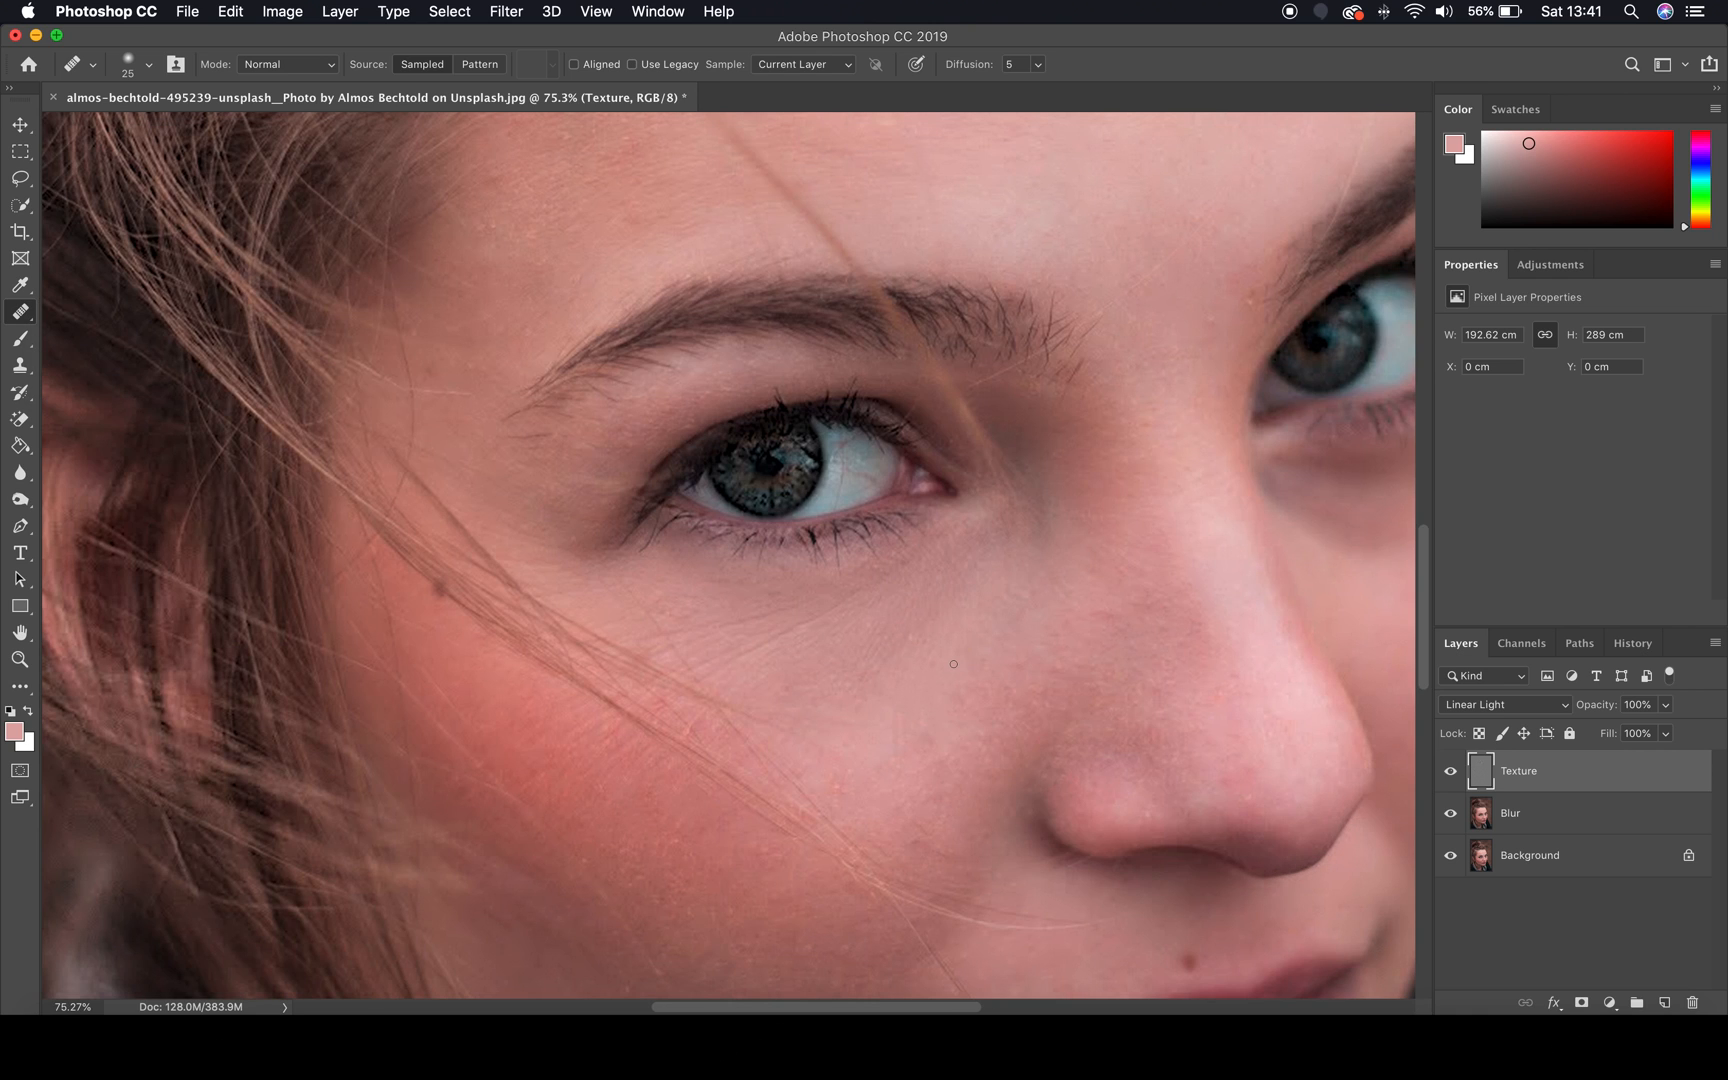
pyautogui.press(']')
pyautogui.press(']')
pyautogui.press(']')
pyautogui.press(']')
pyautogui.press(']')
pyautogui.press(']')
pyautogui.press(']')
pyautogui.press(']')
pyautogui.press(']')
pyautogui.scroll(1, 953, 664)
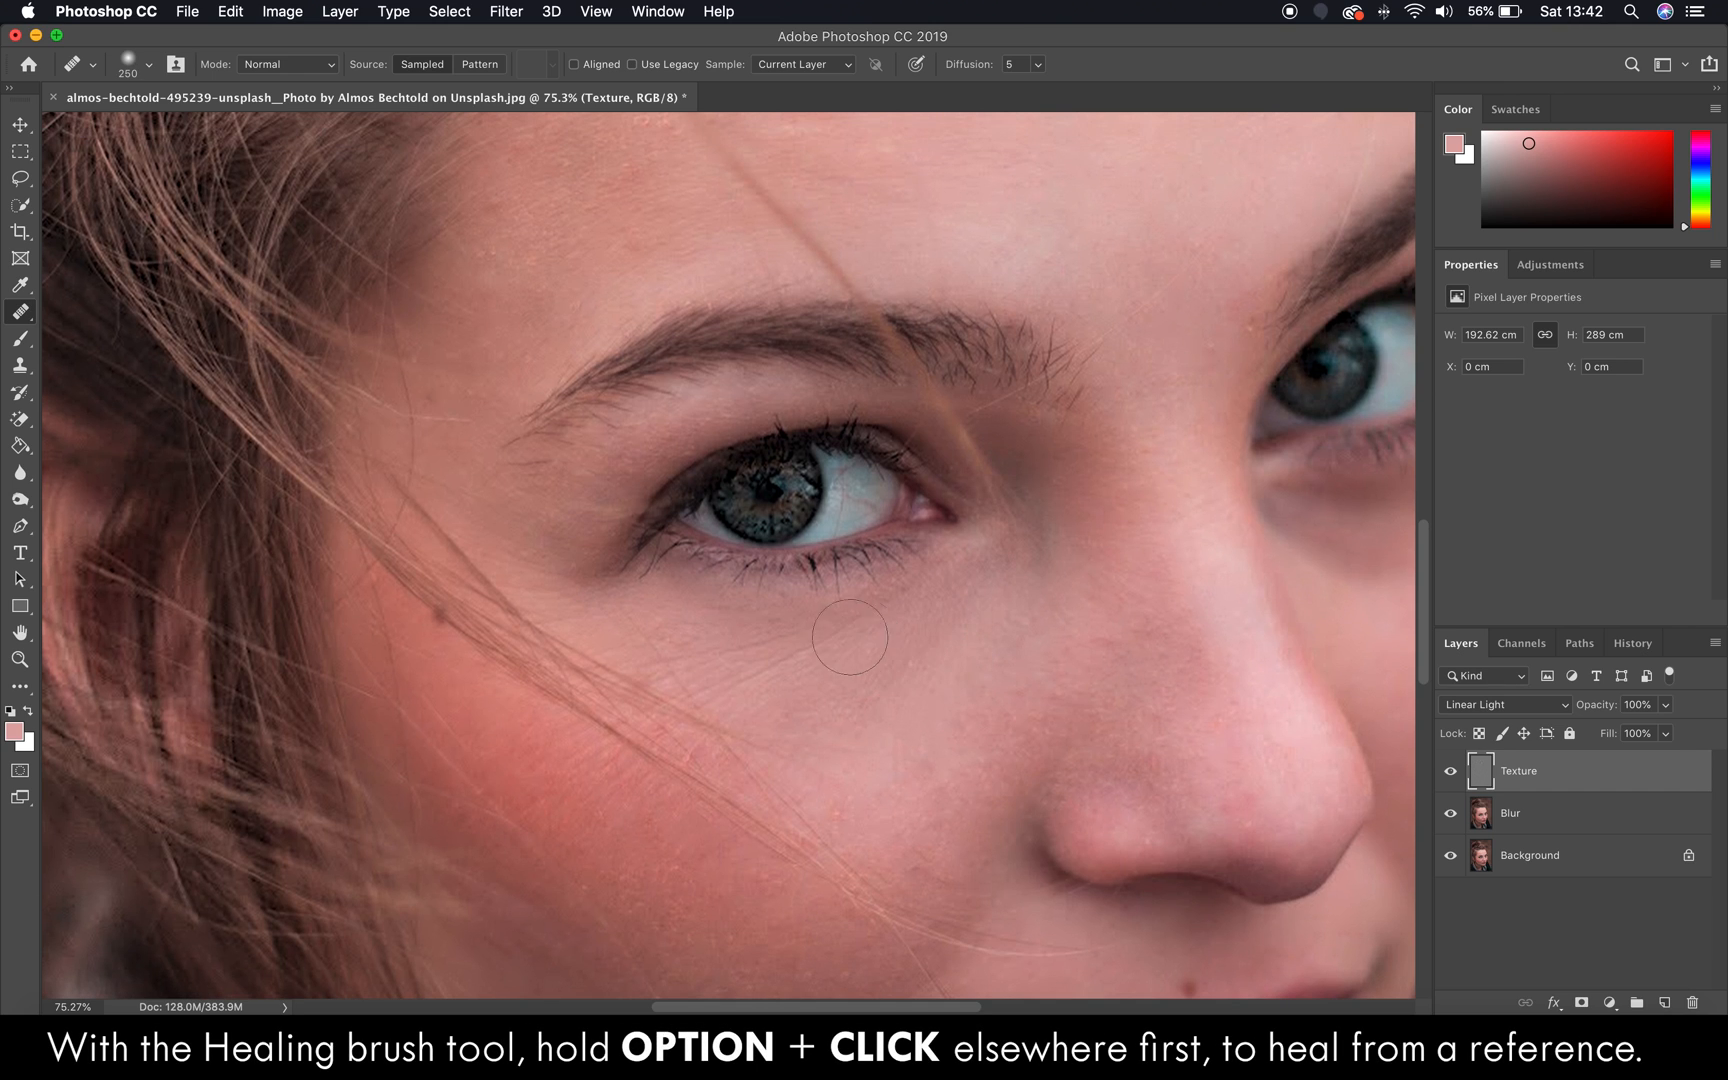
pyautogui.keyDown('alt'); pyautogui.click(858, 716); pyautogui.keyUp('alt')
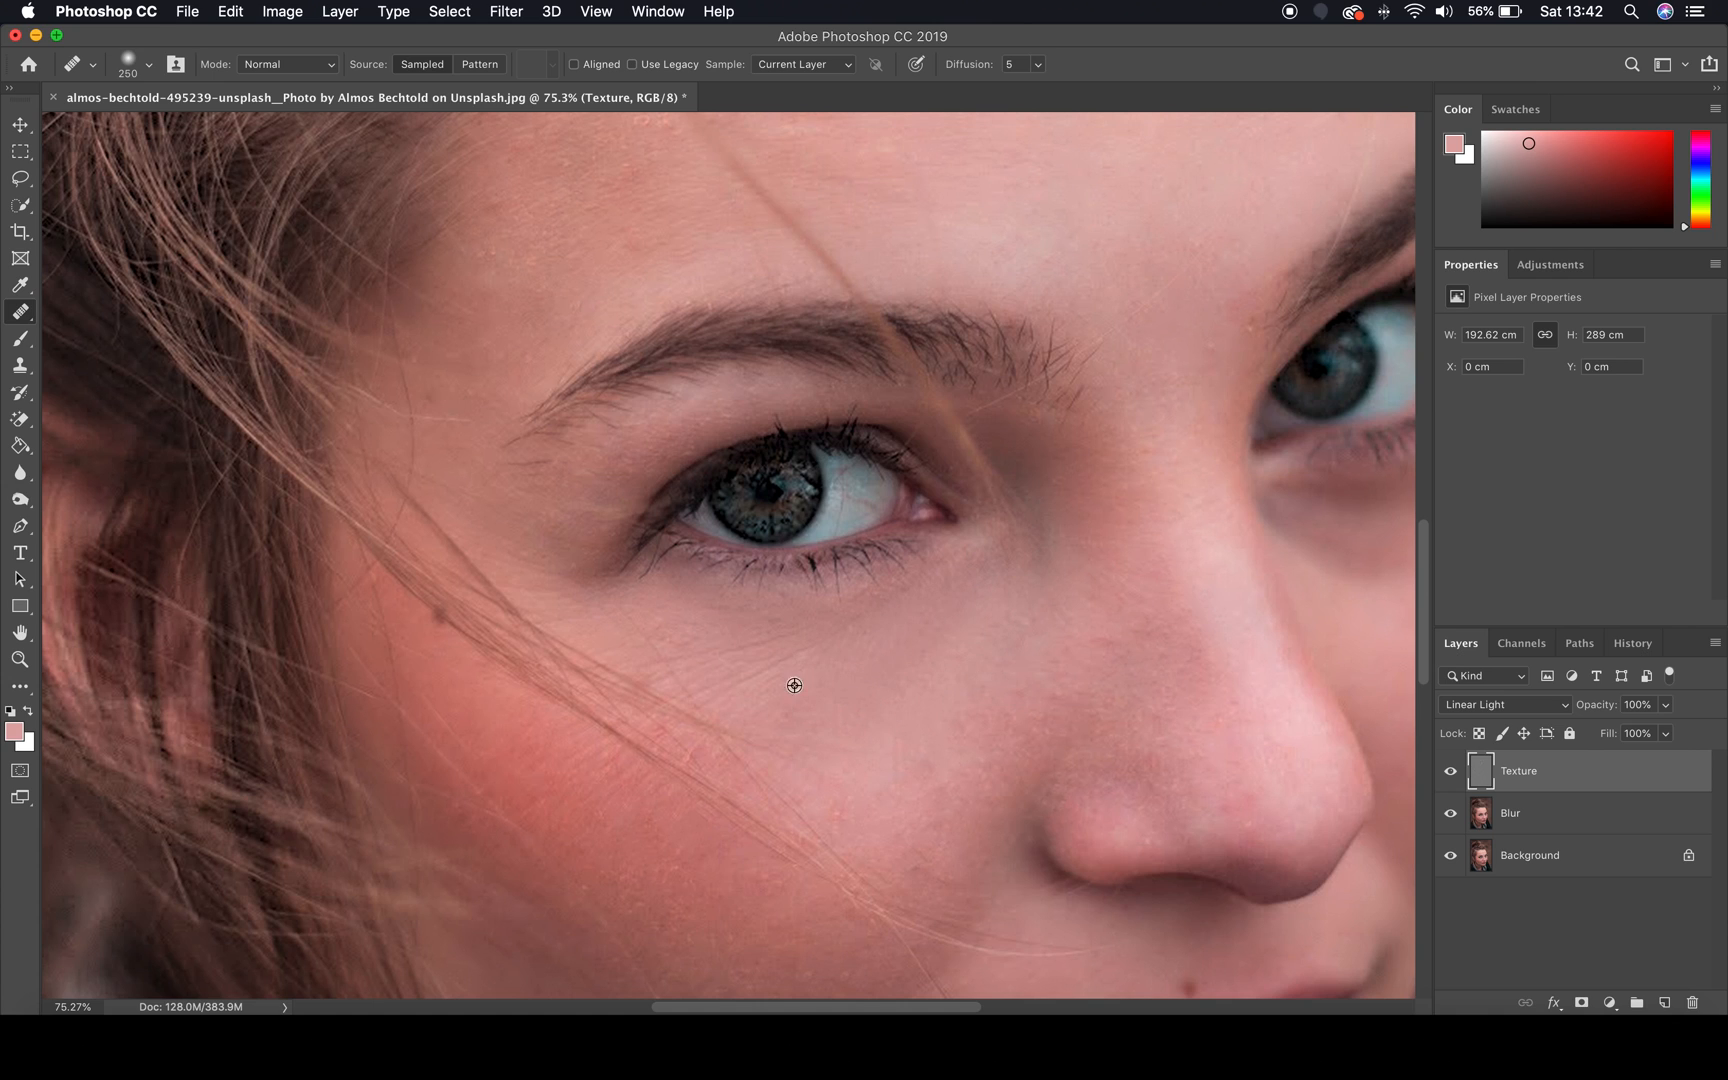
pyautogui.click(621, 637)
pyautogui.keyDown('alt'); pyautogui.click(669, 861); pyautogui.keyUp('alt')
pyautogui.click(571, 758)
# Reduce the healing brush to 150 and heal the remaining cheek texture and fine lines below the eye's outer corner using fresh skin samples
pyautogui.keyDown('alt'); pyautogui.click(693, 857); pyautogui.keyUp('alt')
pyautogui.press('[')
pyautogui.press('[')
pyautogui.press('[')
pyautogui.moveTo(581, 760)
pyautogui.mouseDown()
pyautogui.moveTo(594, 788)
pyautogui.moveTo(579, 752)
pyautogui.moveTo(649, 804)
pyautogui.moveTo(552, 717)
pyautogui.mouseUp()
pyautogui.keyDown('alt'); pyautogui.click(814, 702); pyautogui.keyUp('alt')
pyautogui.moveTo(644, 640)
pyautogui.mouseDown()
pyautogui.moveTo(687, 648)
pyautogui.moveTo(721, 683)
pyautogui.moveTo(592, 652)
pyautogui.mouseUp()
pyautogui.scroll(3, 590, 650)
pyautogui.moveTo(675, 712); pyautogui.dragTo(676, 674)
pyautogui.click(968, 795)
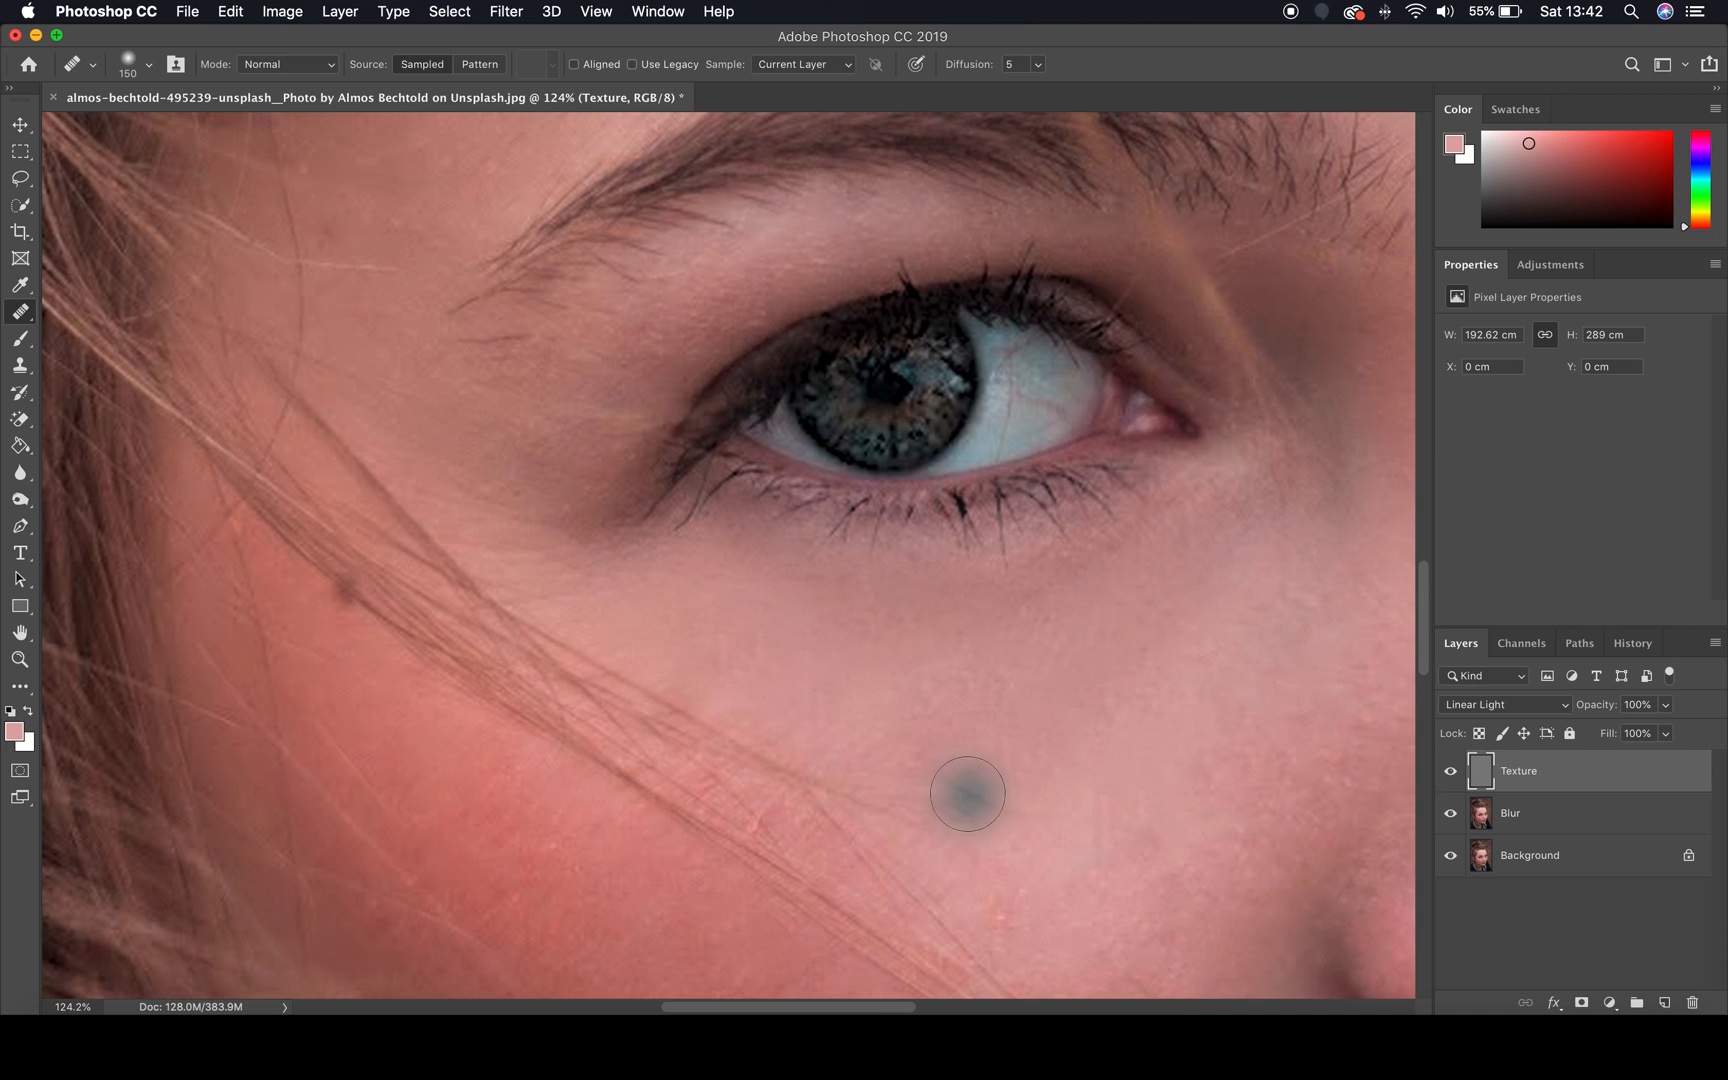
# Switch to the Clone Stamp Tool and enlarge its brush to 60
pyautogui.press('s')
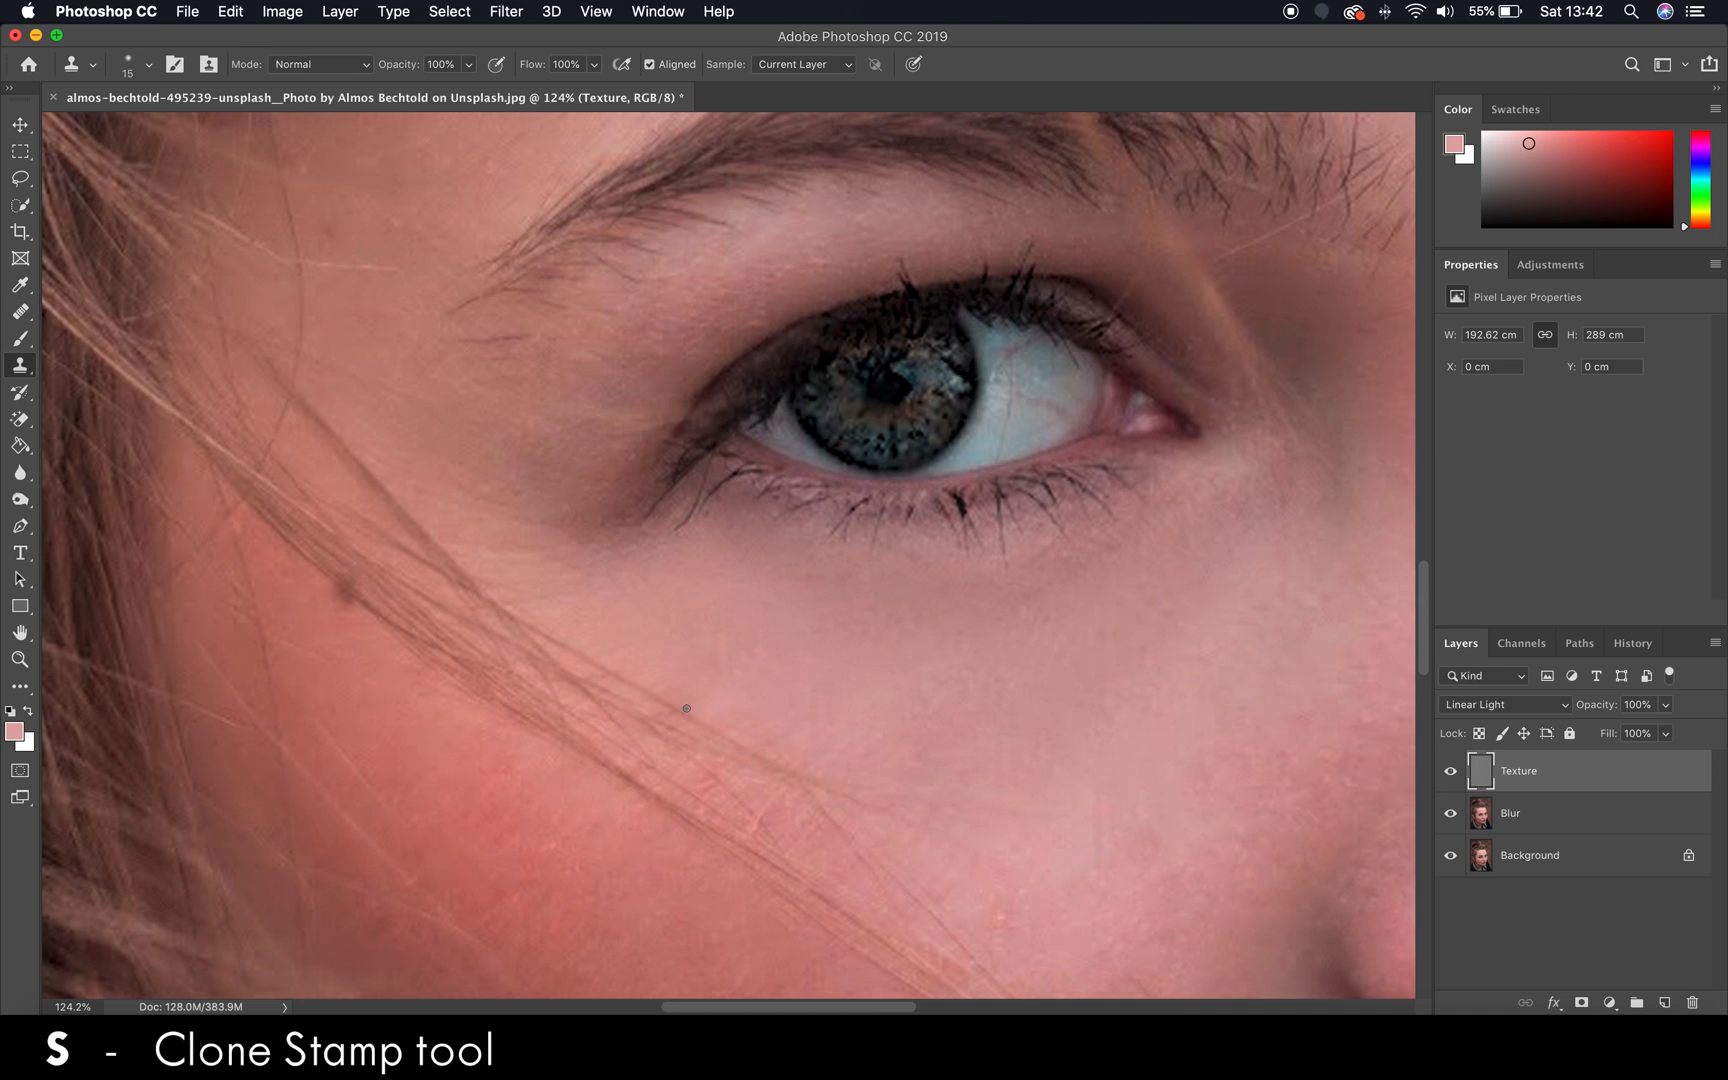
pyautogui.press(']')
pyautogui.press(']')
pyautogui.press(']')
pyautogui.press(']')
pyautogui.press(']')
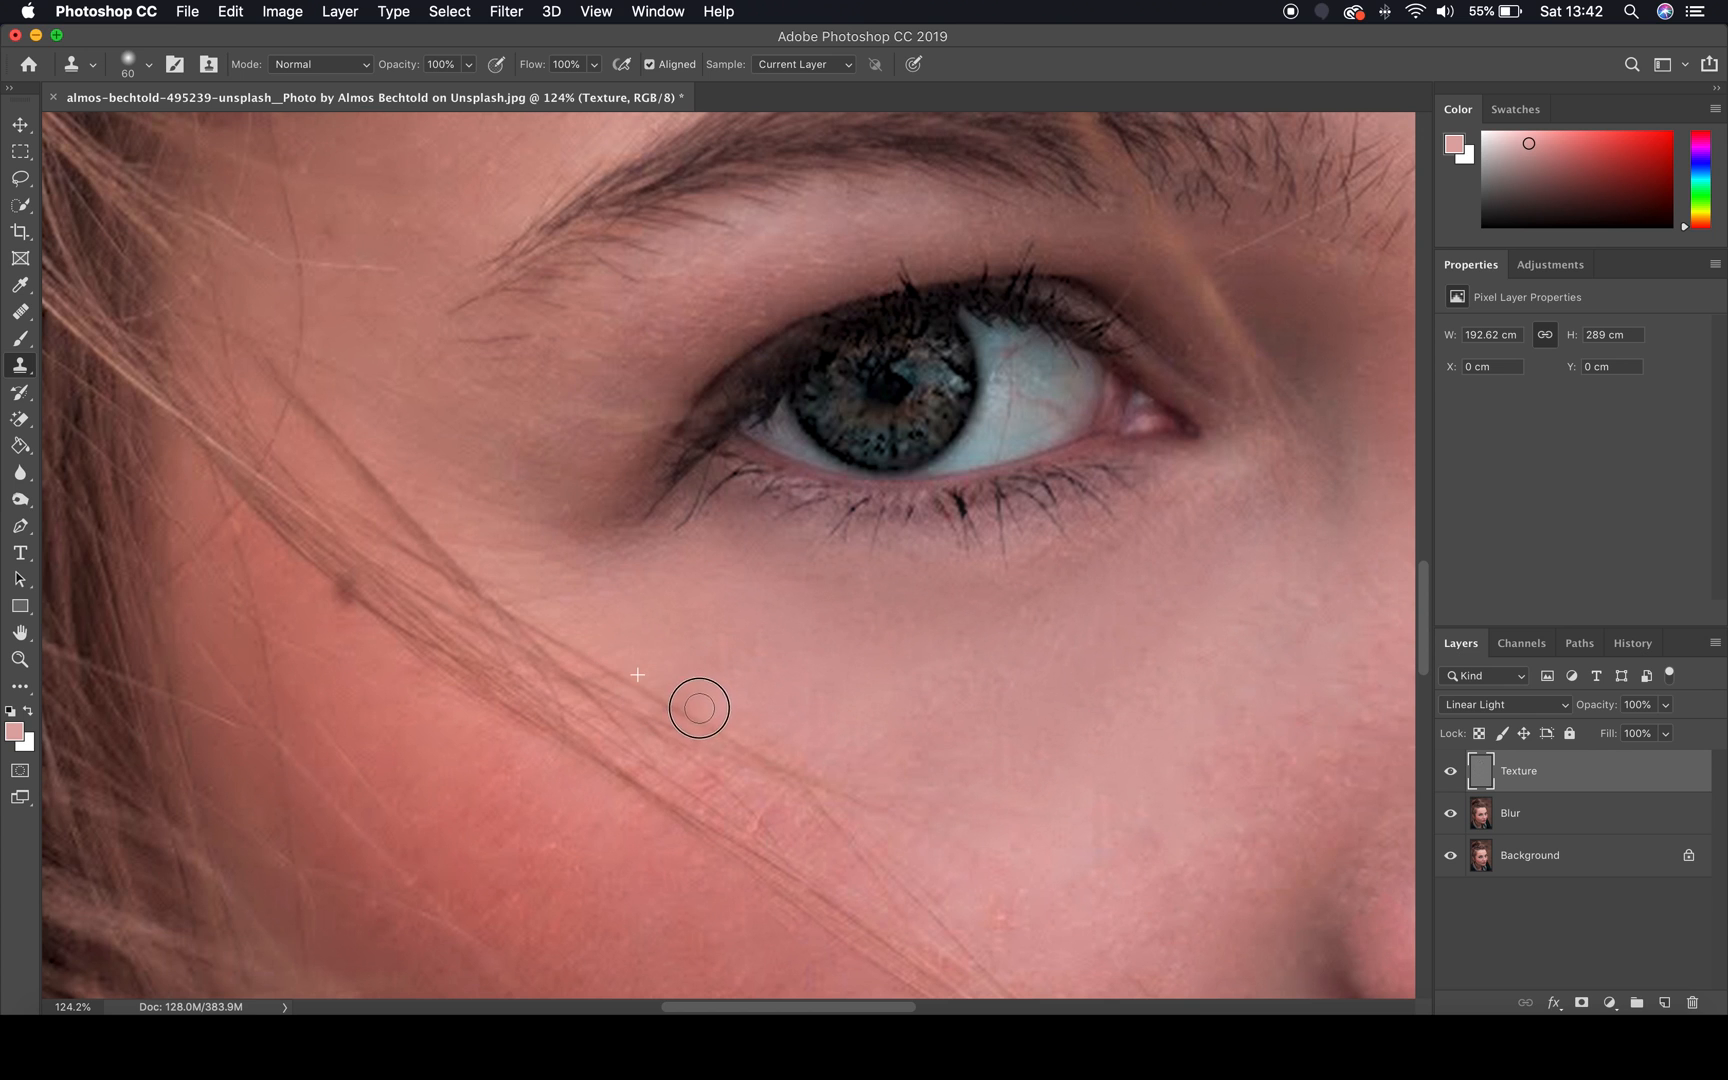
# Switch to the Brush Tool and create a new empty layer directly above the Blur layer
pyautogui.scroll(-5, 951, 747)
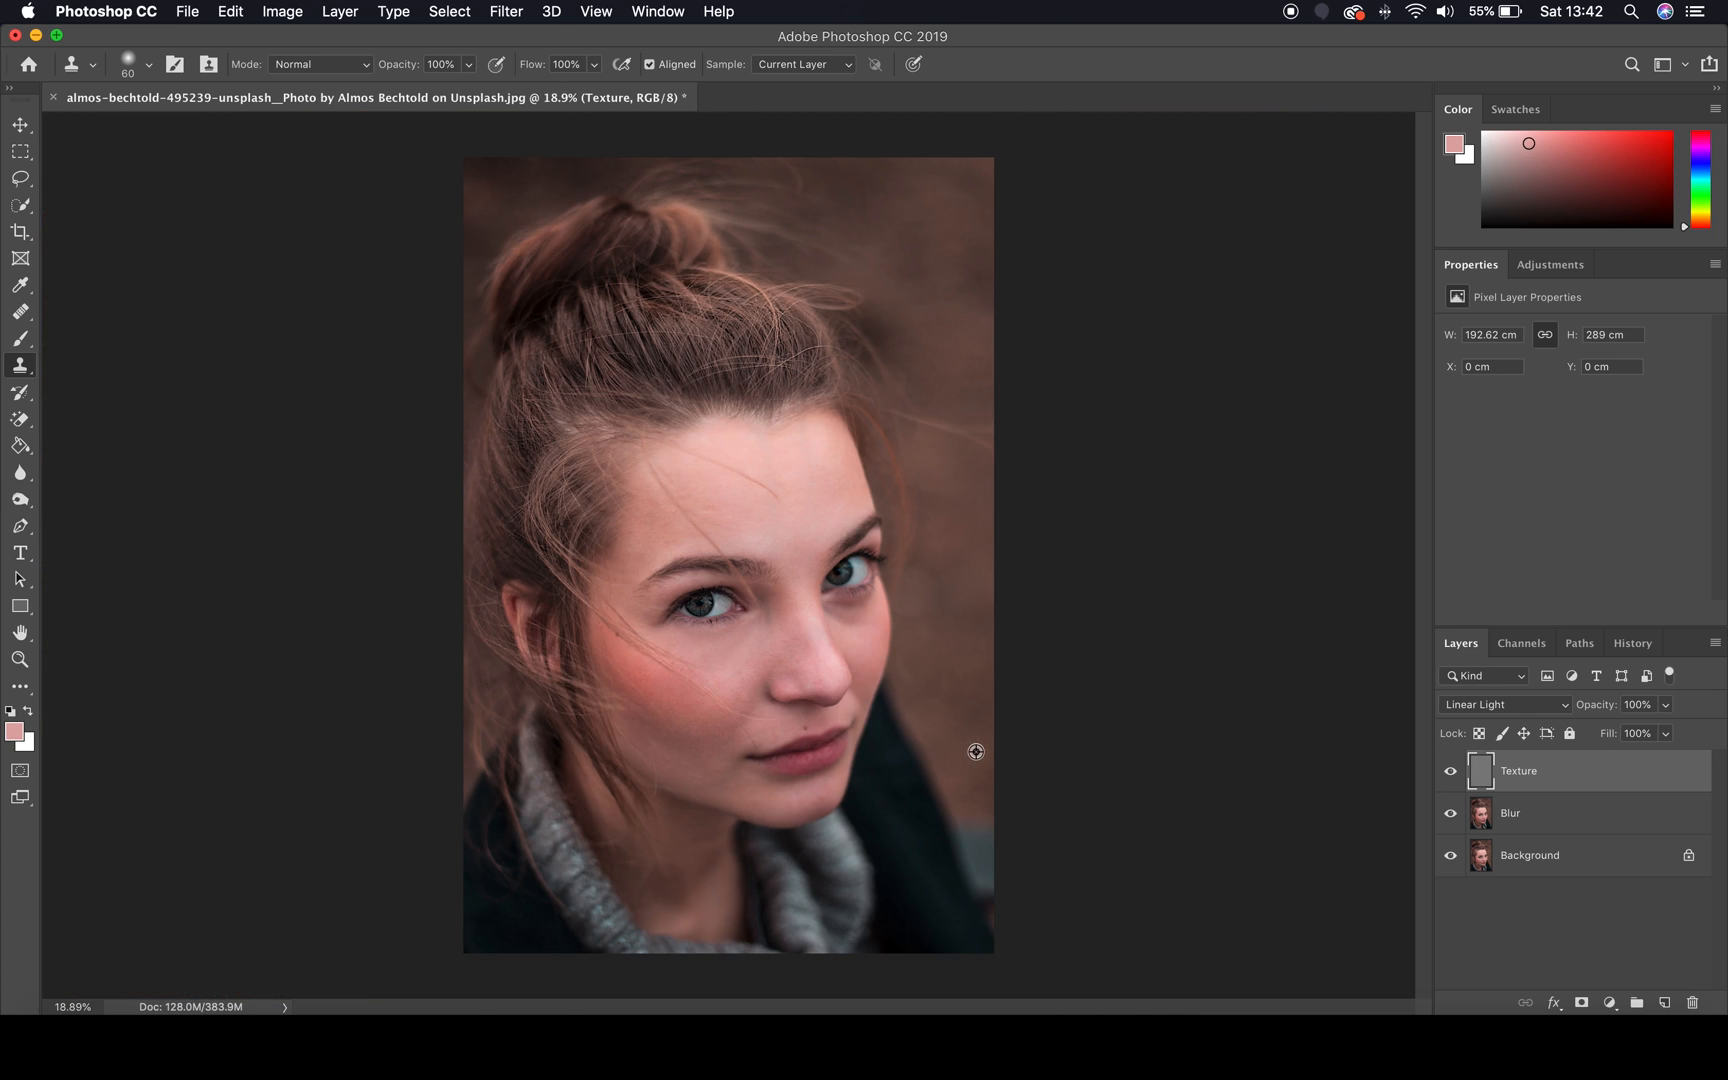
pyautogui.scroll(2, 735, 637)
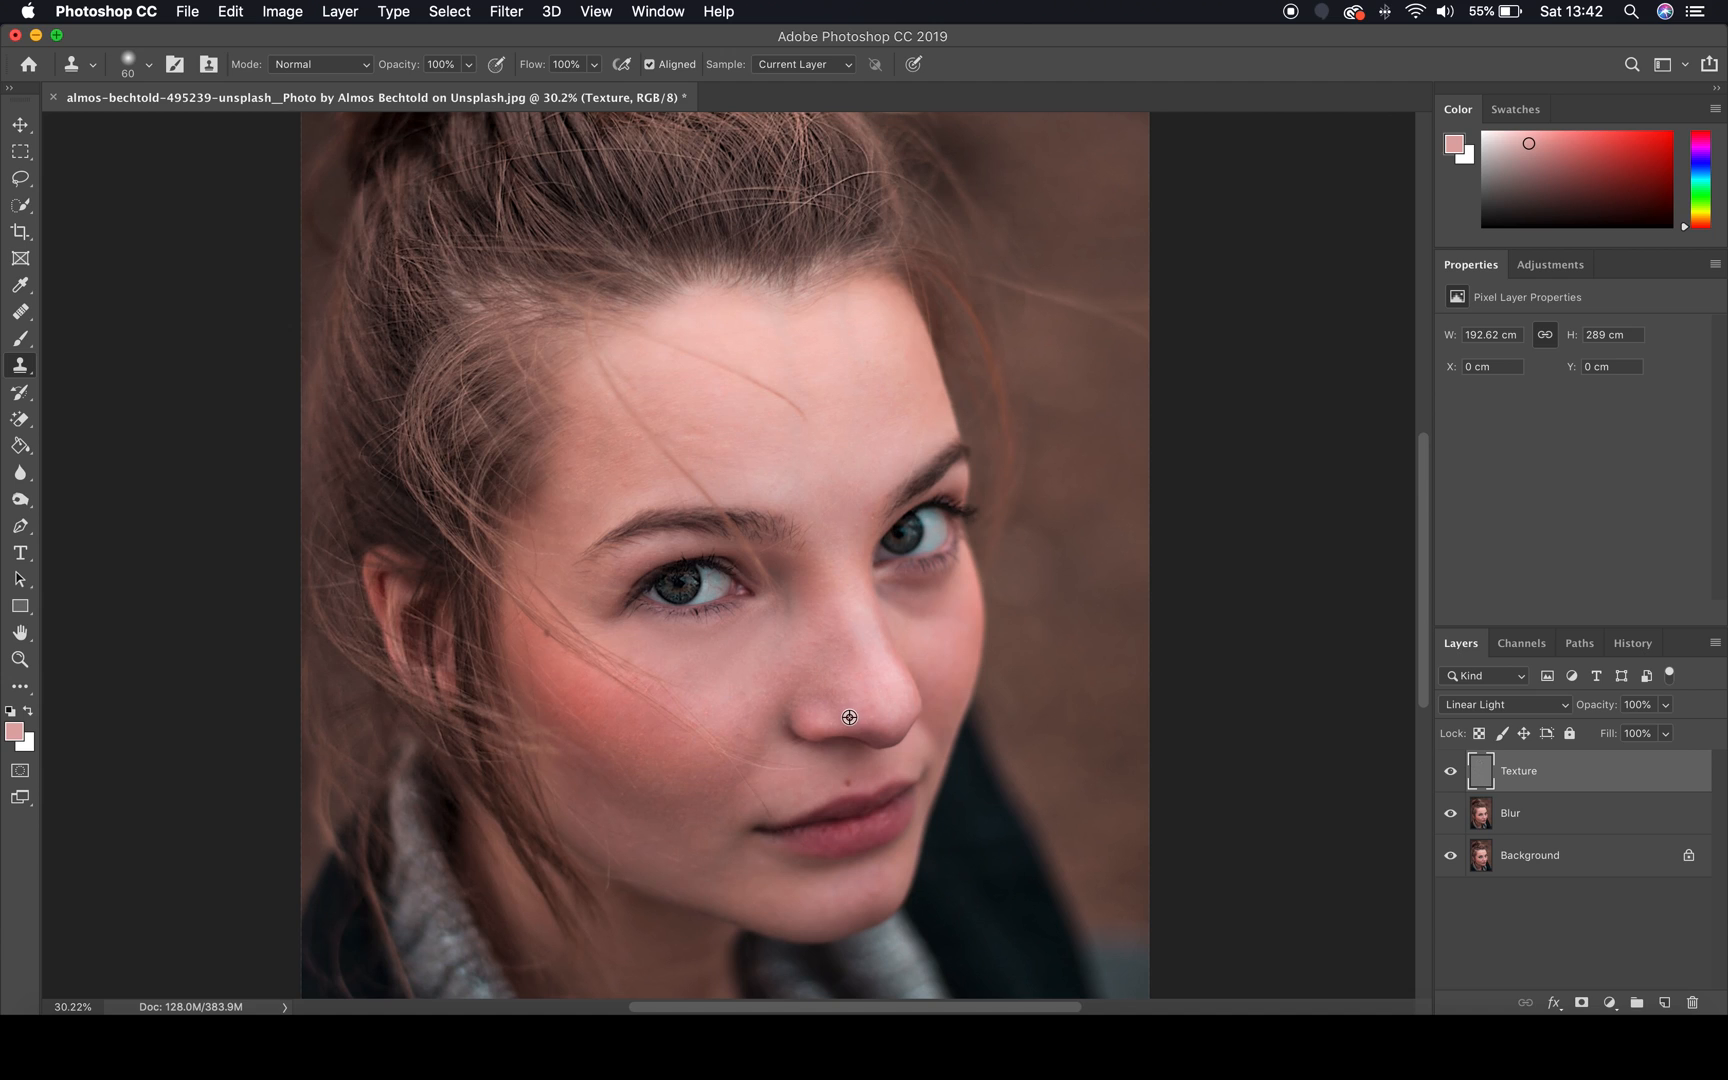
pyautogui.click(1563, 825)
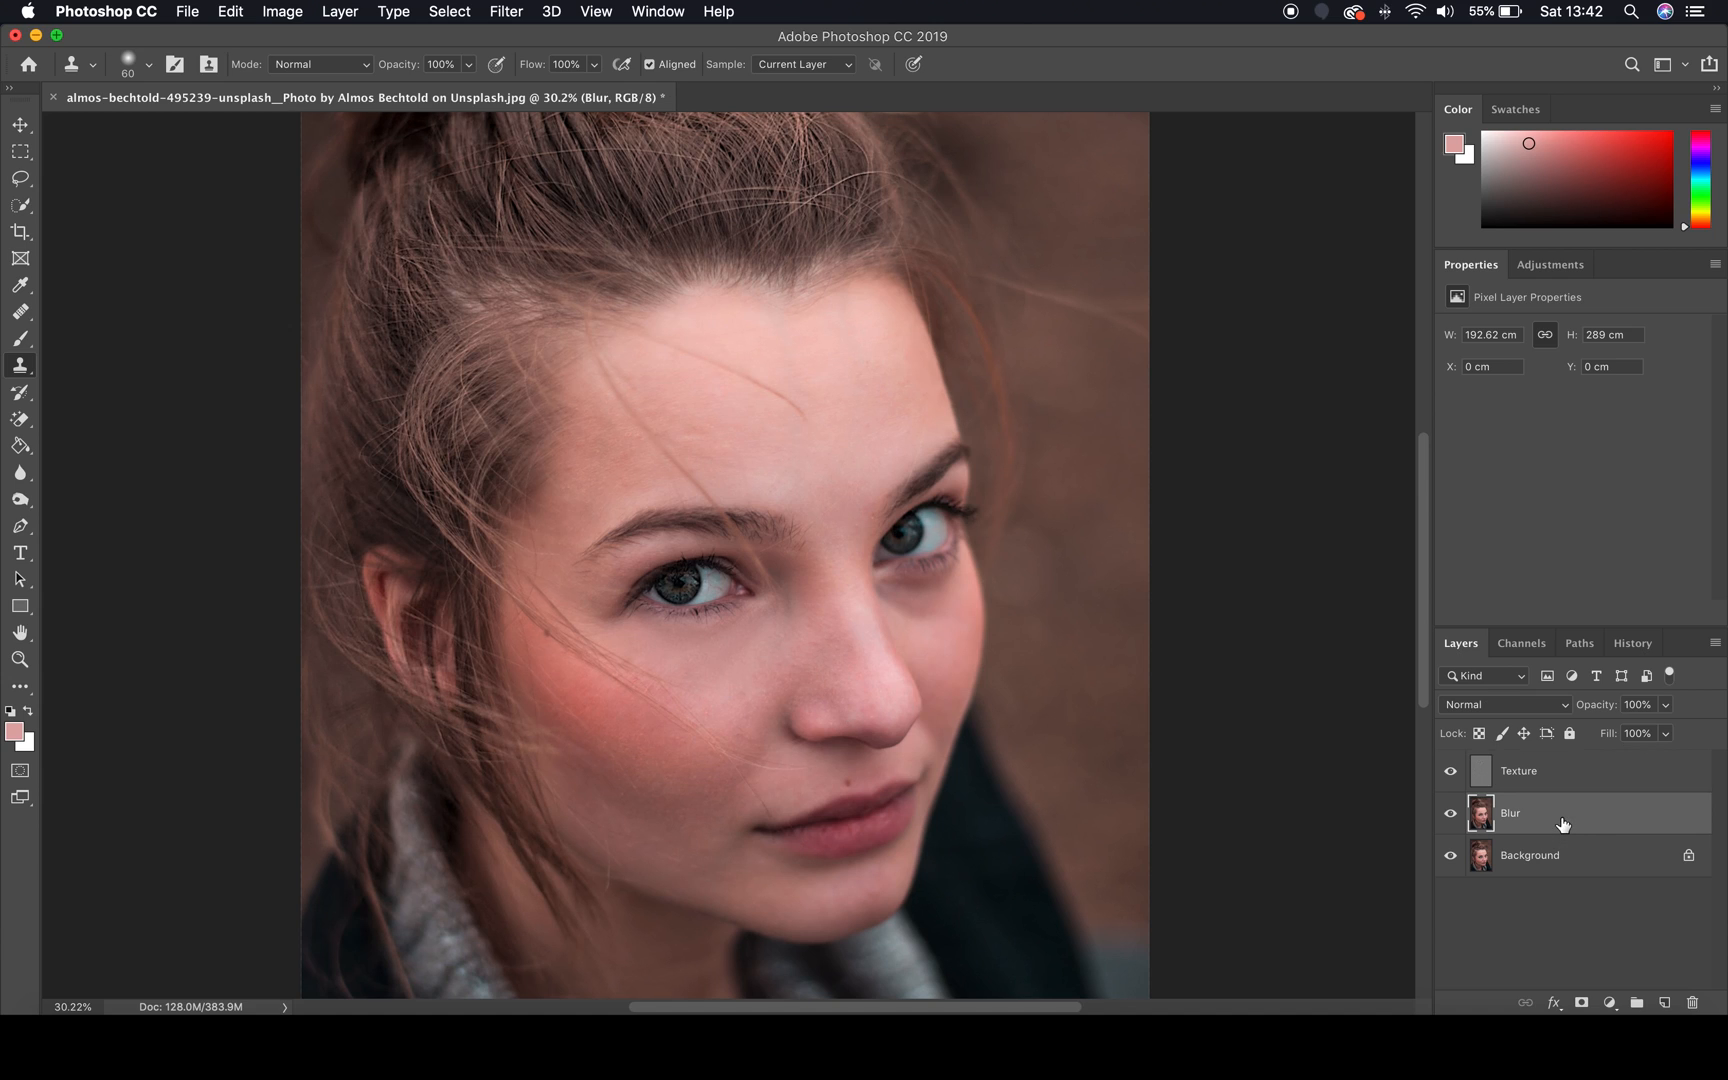
pyautogui.press('b')
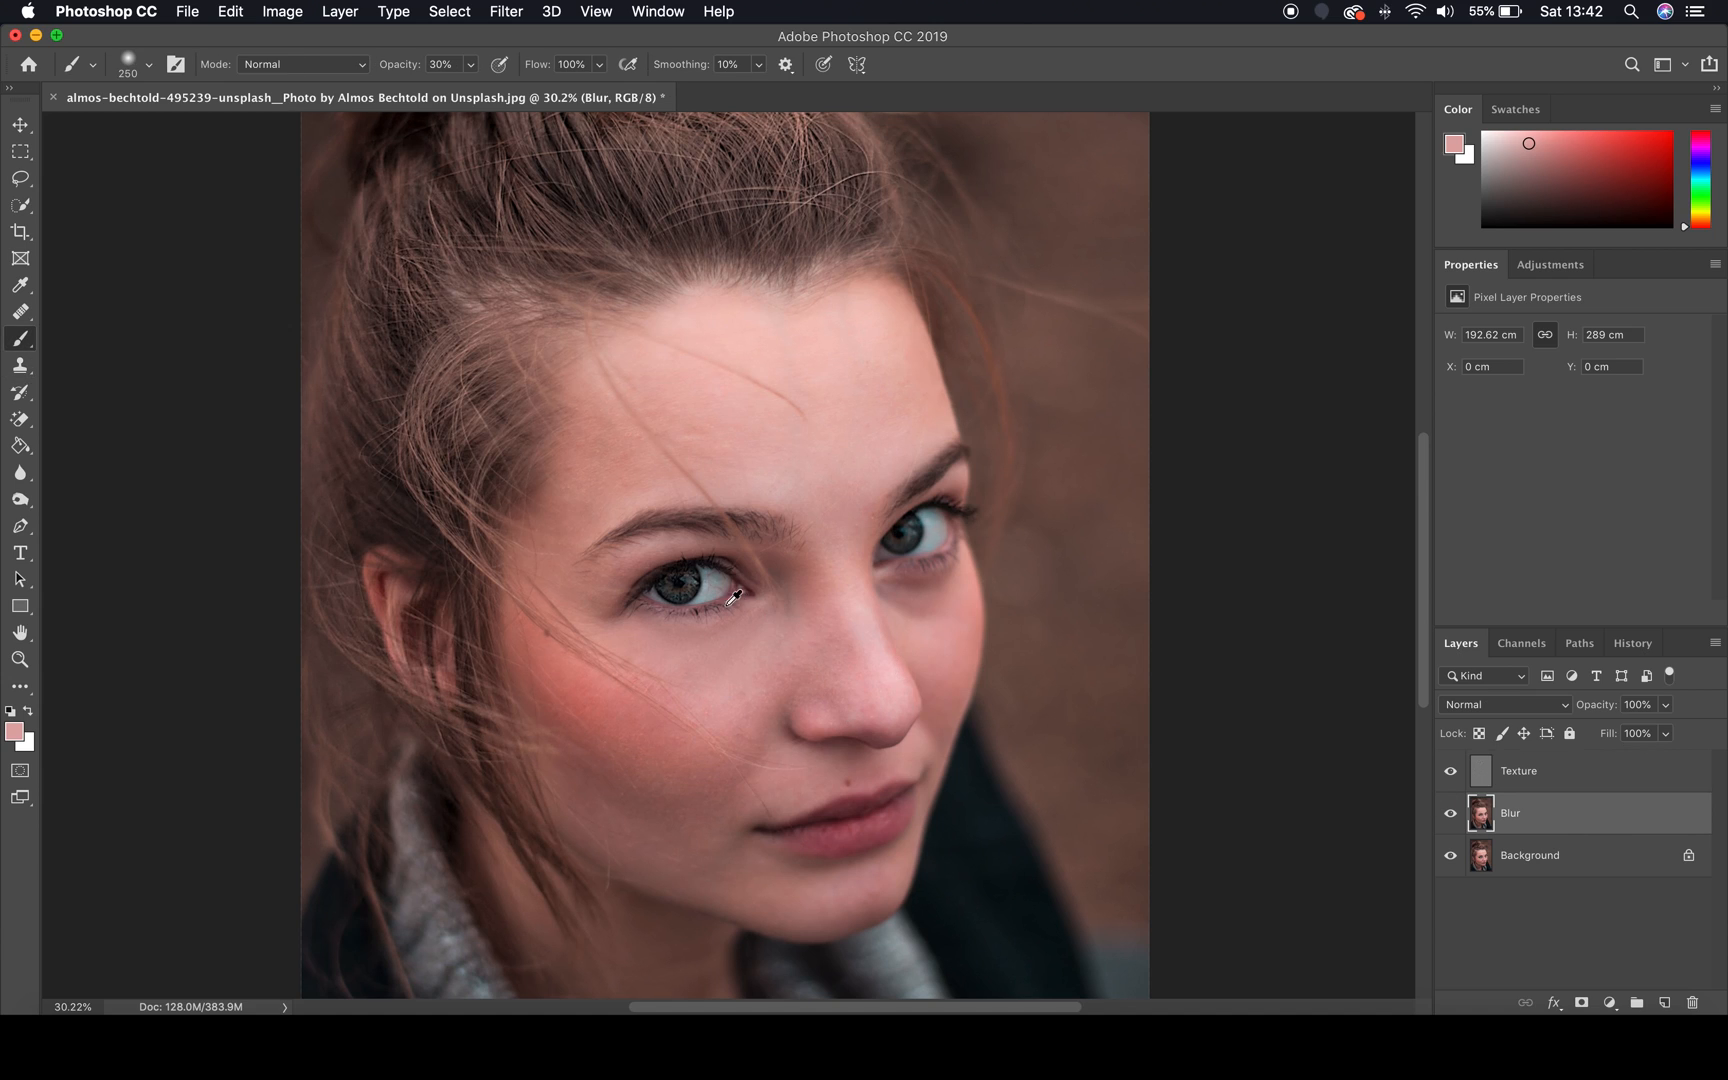
pyautogui.scroll(5, 733, 598)
pyautogui.scroll(-5, 734, 599)
pyautogui.scroll(3, 737, 601)
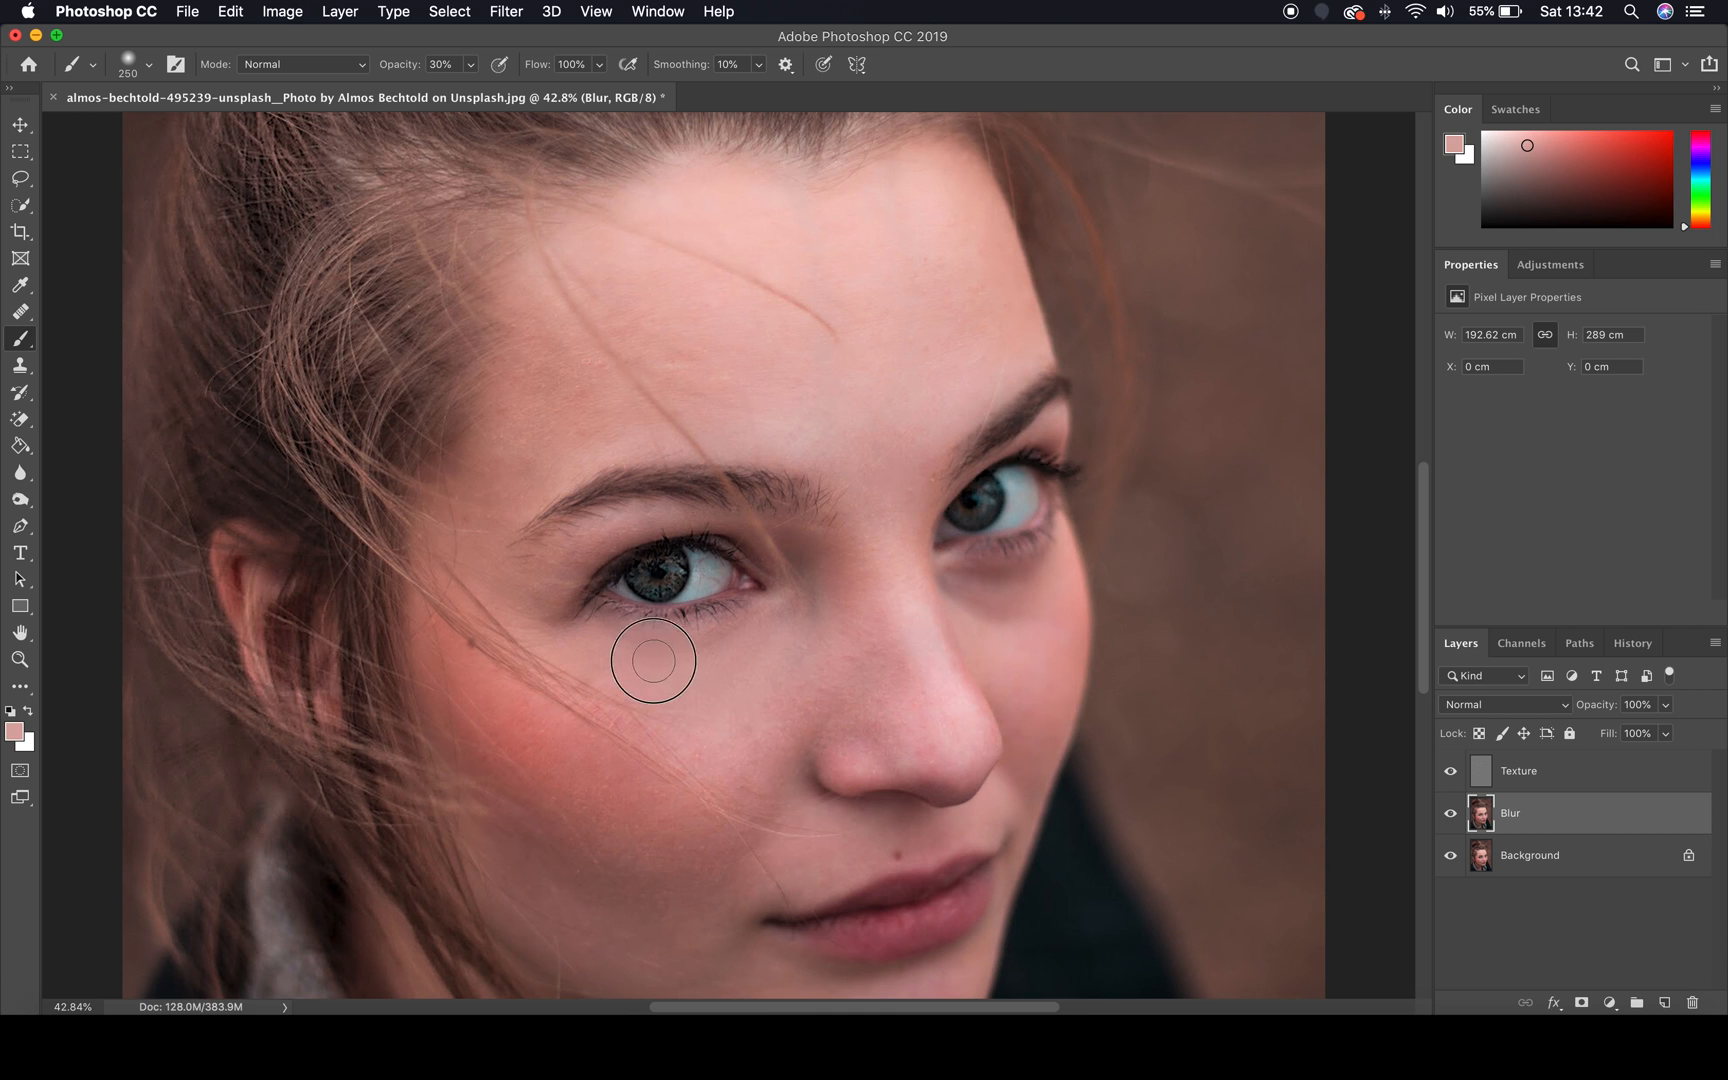
pyautogui.scroll(-5, 931, 698)
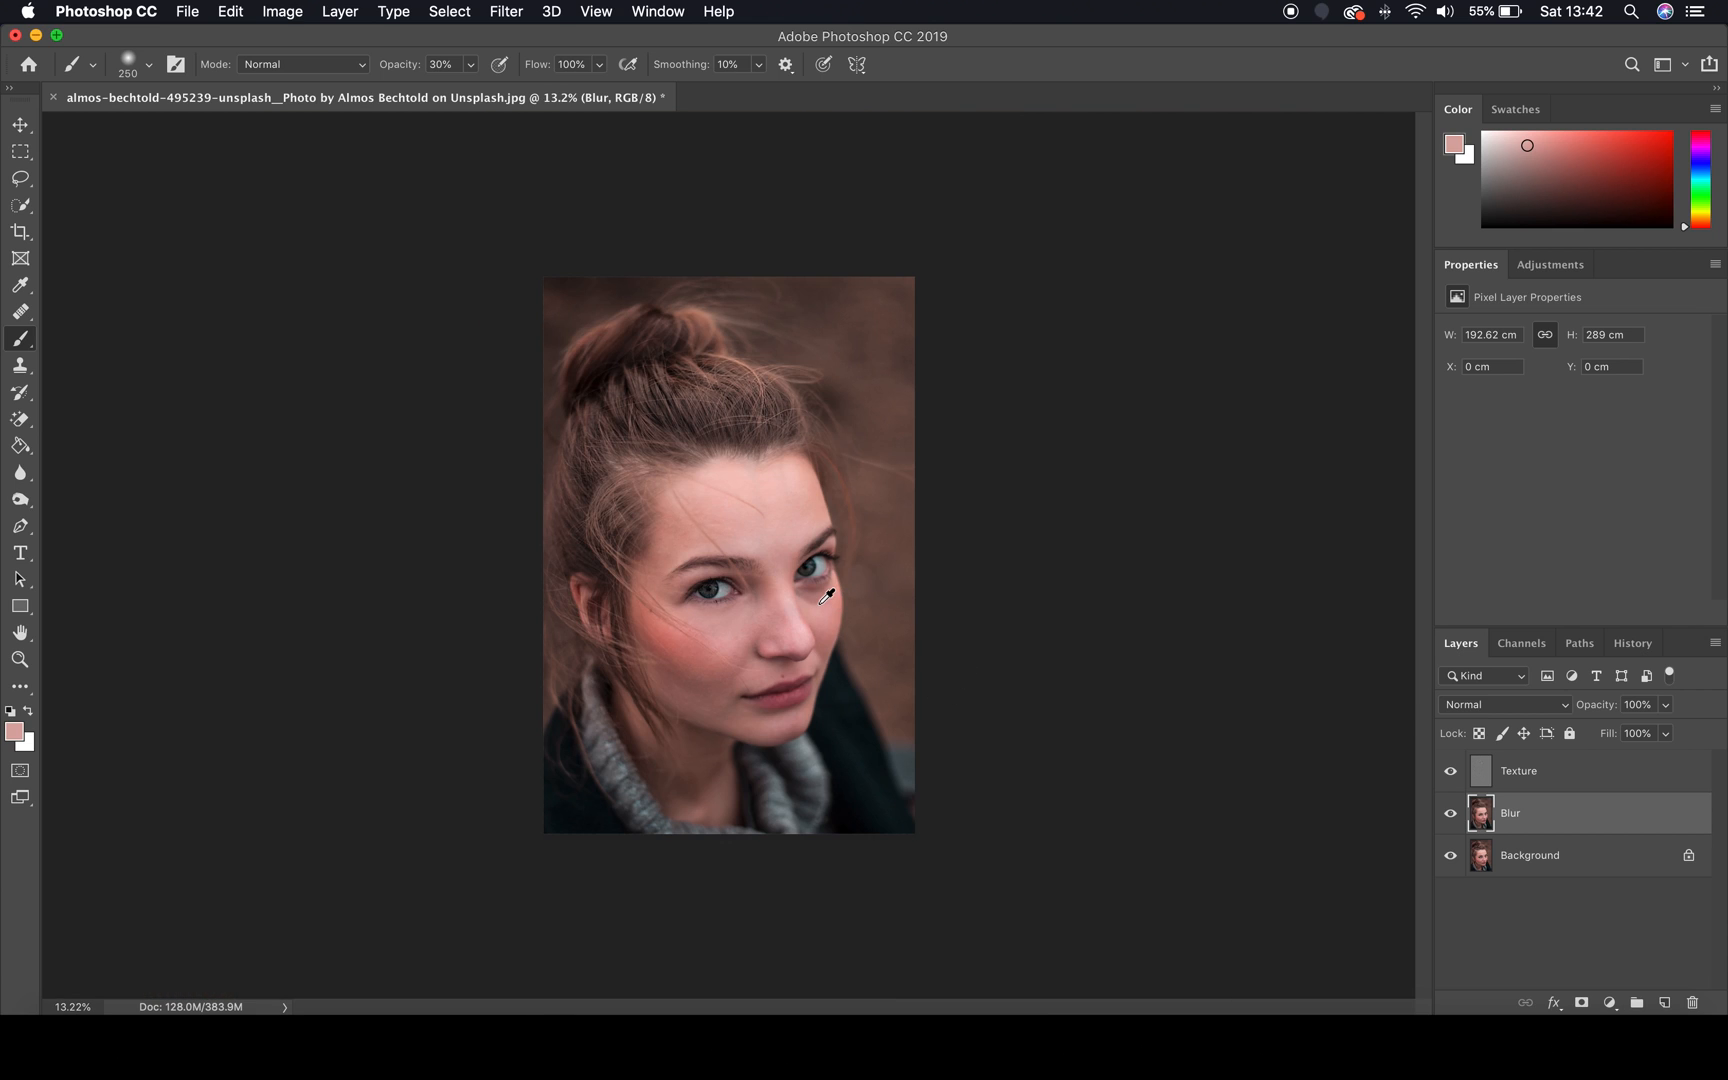
pyautogui.scroll(8, 826, 597)
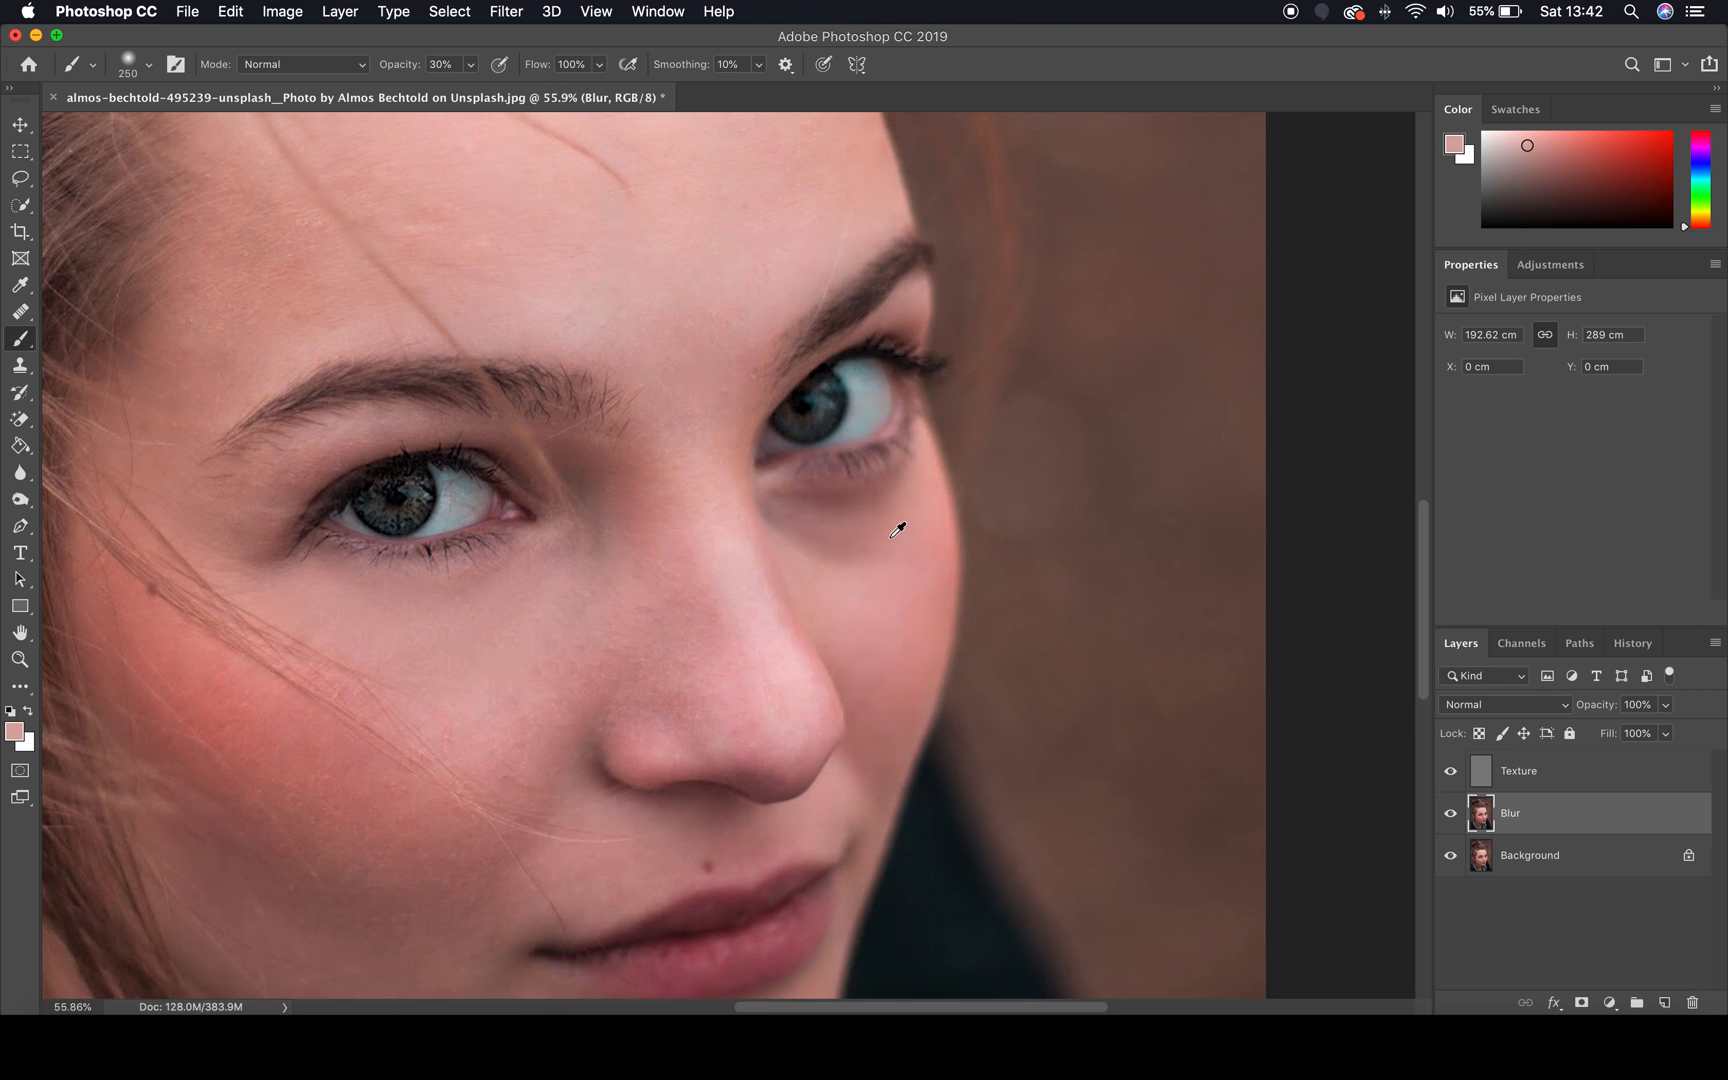
pyautogui.scroll(3, 897, 530)
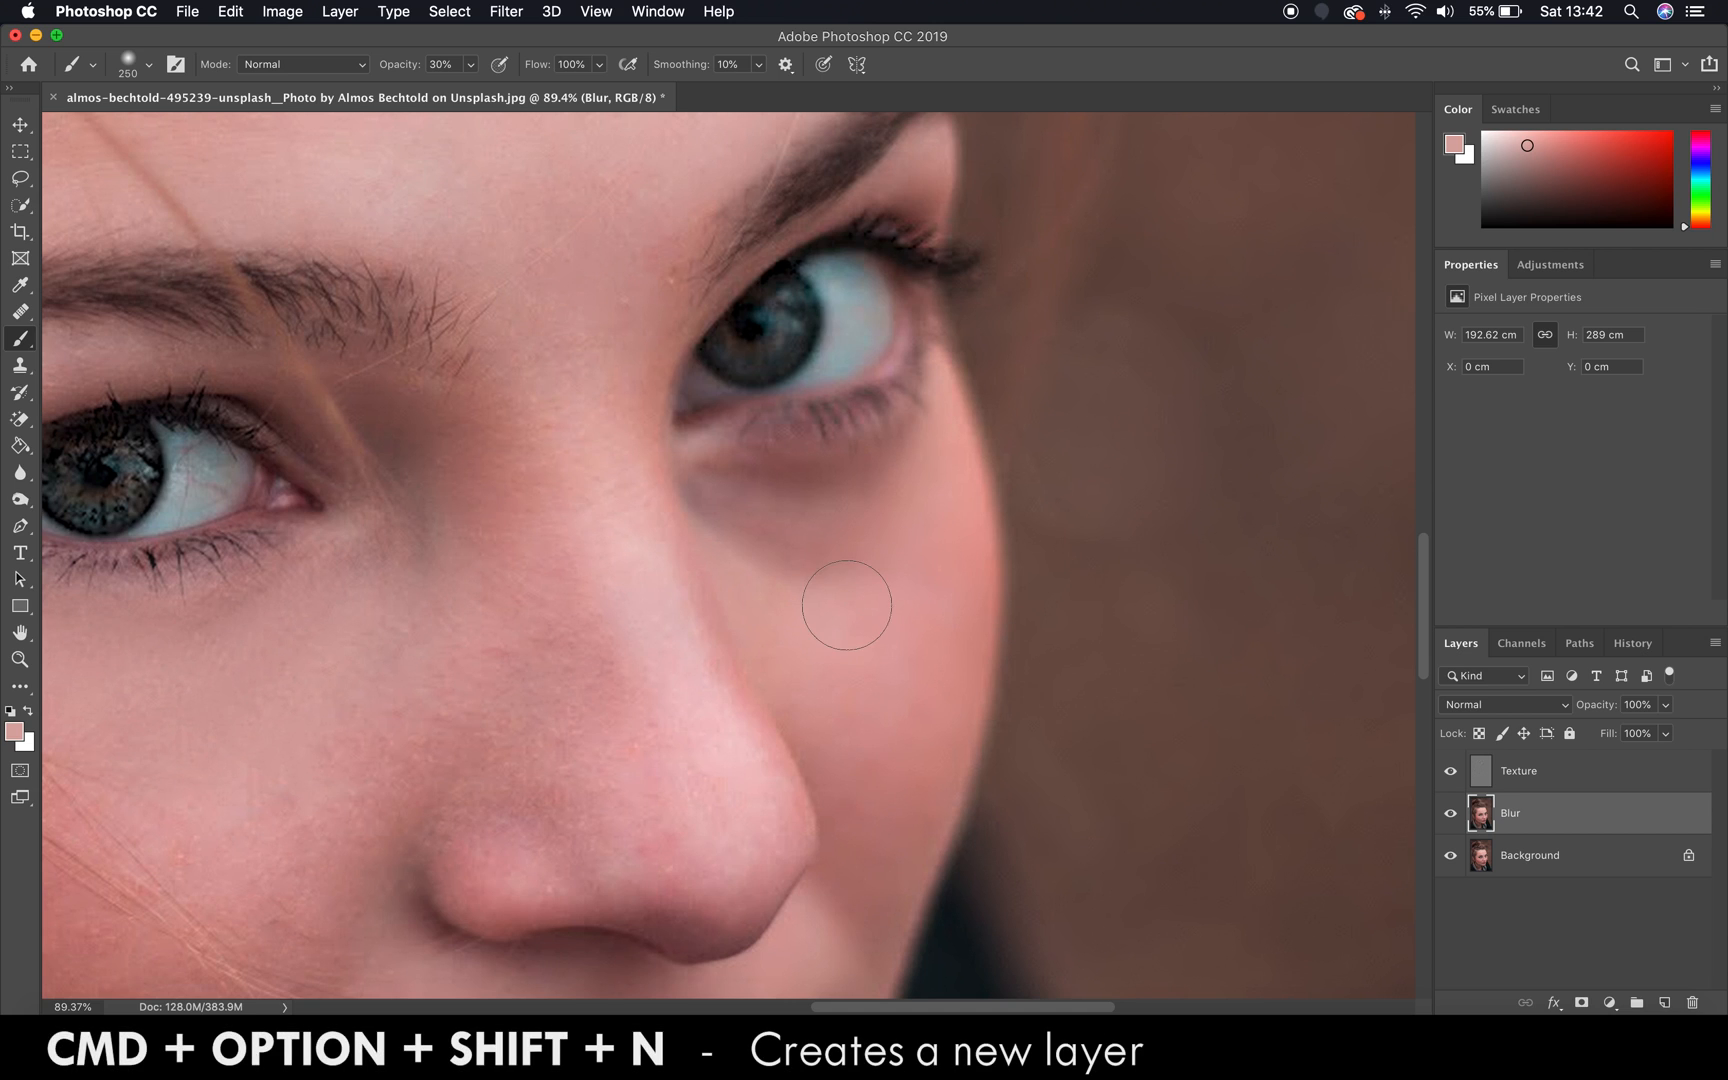
pyautogui.press('alt+shift+super+n')
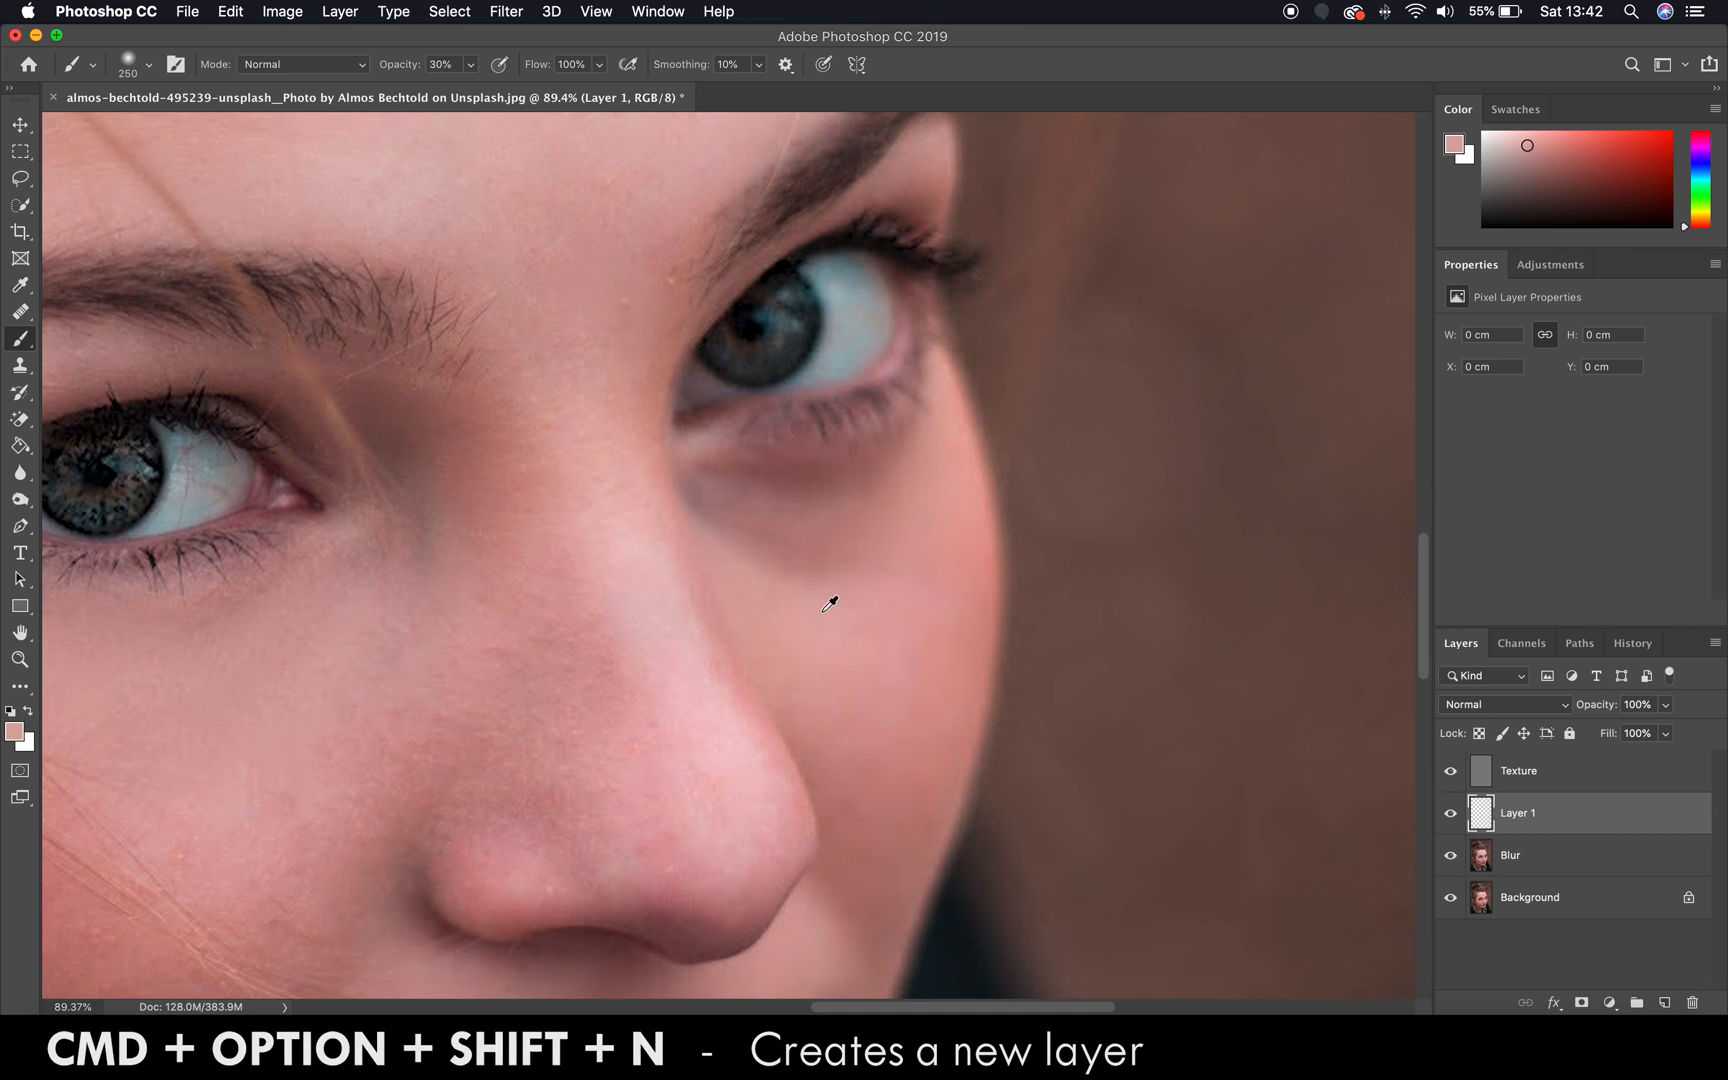
# Sample the cheek tone below the farther eye and paint over its under-eye shadow at 30% opacity, using brush sizes 250 and 150
pyautogui.keyDown('alt'); pyautogui.click(817, 620); pyautogui.keyUp('alt')
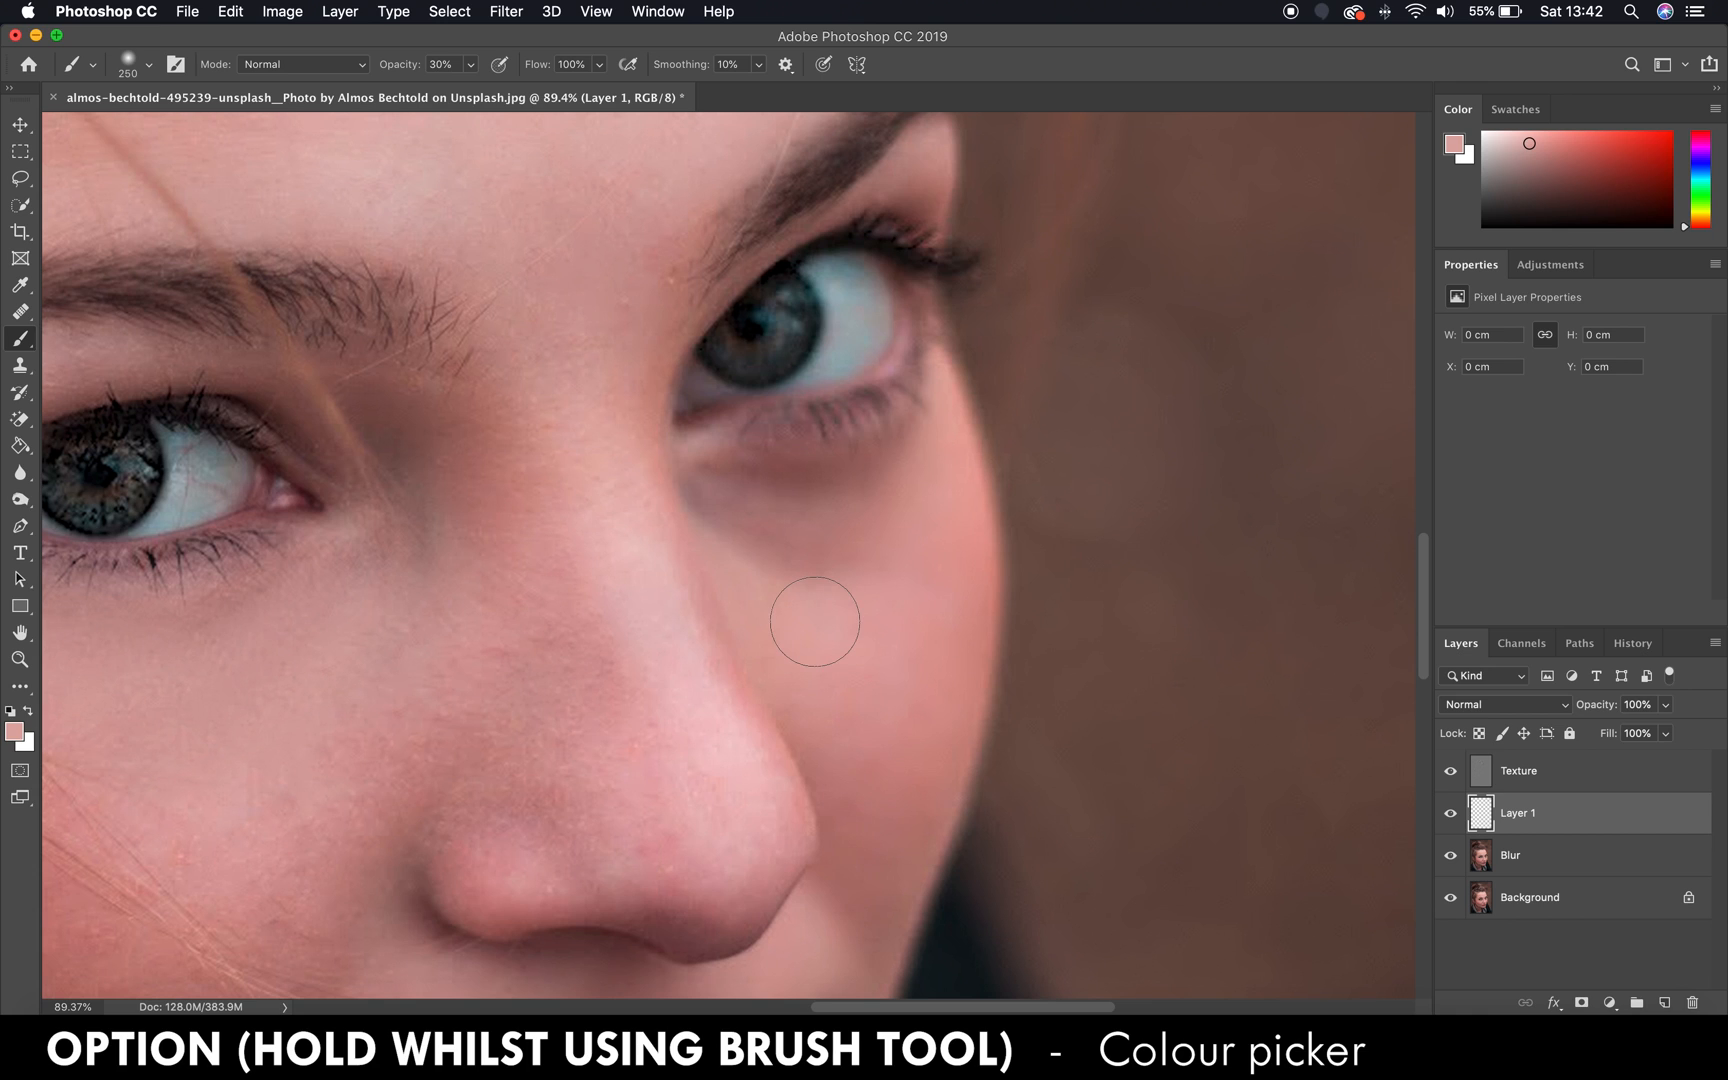
pyautogui.moveTo(730, 496)
pyautogui.mouseDown()
pyautogui.moveTo(873, 510)
pyautogui.moveTo(786, 528)
pyautogui.moveTo(724, 495)
pyautogui.moveTo(798, 543)
pyautogui.moveTo(843, 546)
pyautogui.mouseUp()
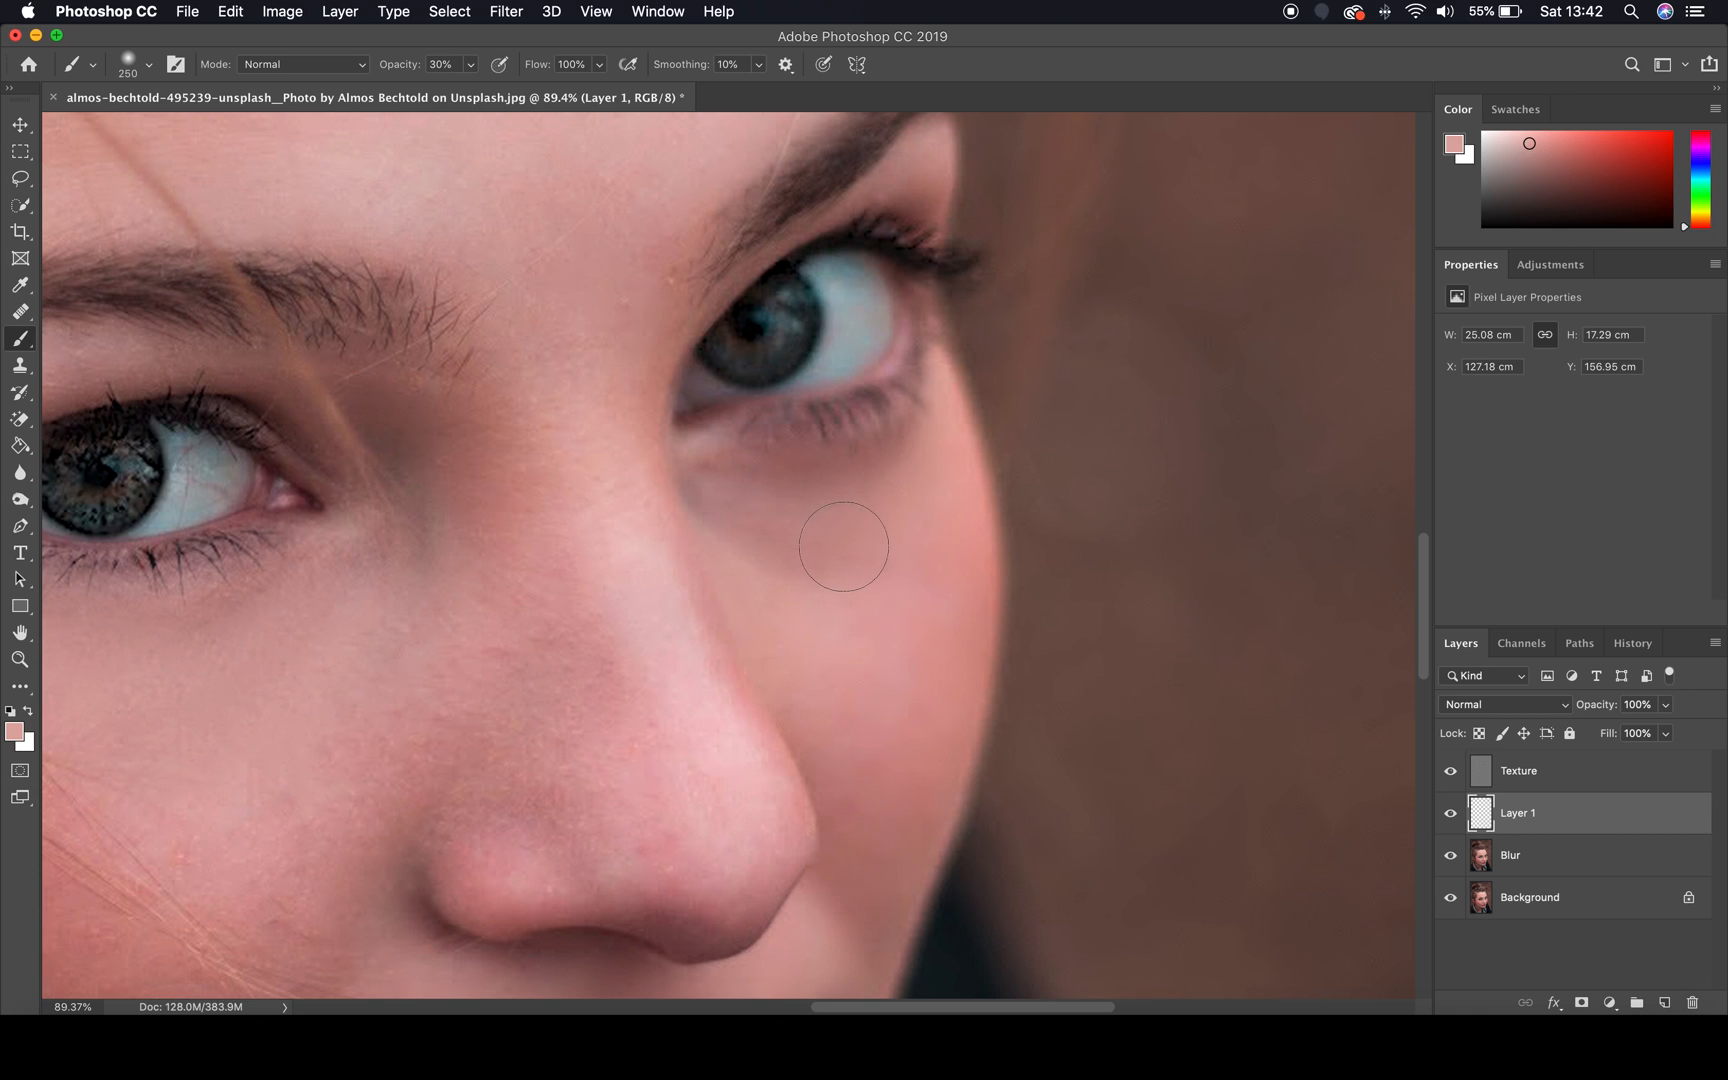
pyautogui.moveTo(702, 490)
pyautogui.mouseDown()
pyautogui.moveTo(809, 548)
pyautogui.moveTo(872, 552)
pyautogui.mouseUp()
pyautogui.moveTo(748, 525)
pyautogui.mouseDown()
pyautogui.moveTo(891, 503)
pyautogui.moveTo(793, 493)
pyautogui.moveTo(899, 503)
pyautogui.moveTo(826, 546)
pyautogui.moveTo(753, 537)
pyautogui.moveTo(830, 571)
pyautogui.mouseUp()
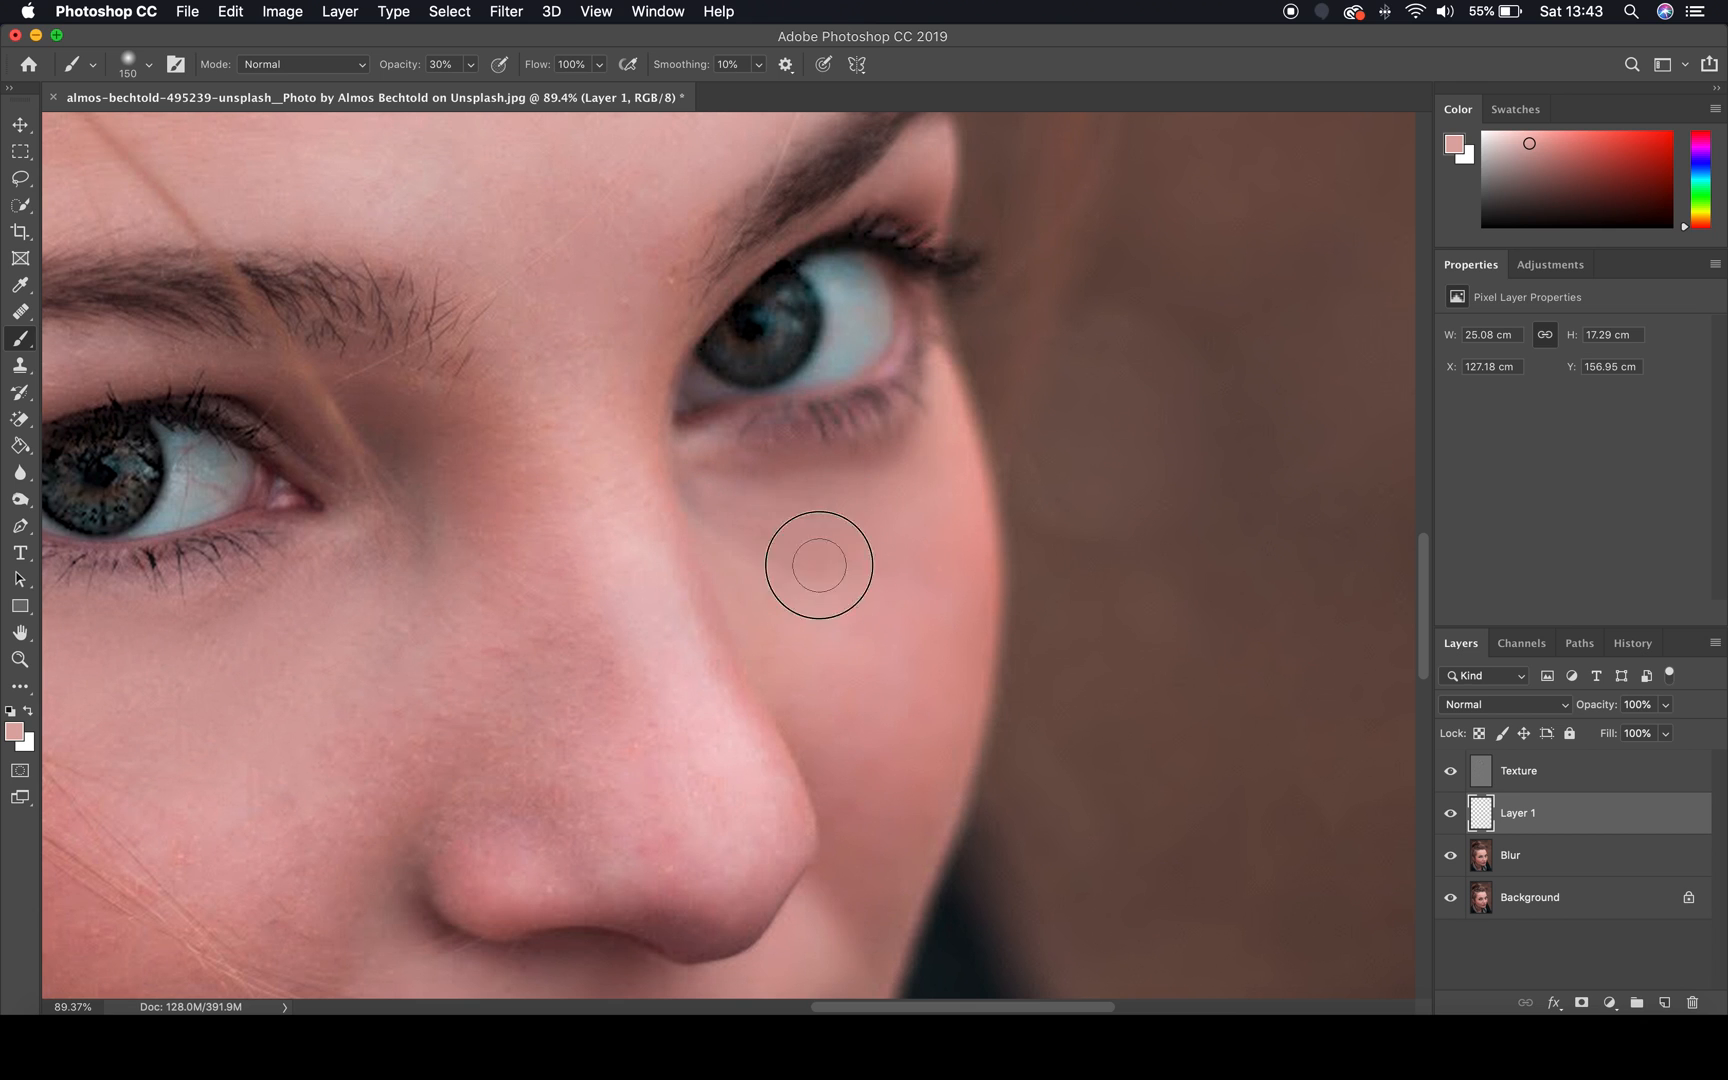
pyautogui.moveTo(704, 492)
pyautogui.mouseDown()
pyautogui.moveTo(851, 525)
pyautogui.moveTo(905, 501)
pyautogui.moveTo(822, 523)
pyautogui.moveTo(913, 489)
pyautogui.mouseUp()
pyautogui.moveTo(802, 529); pyautogui.dragTo(831, 571)
pyautogui.moveTo(744, 533)
pyautogui.mouseDown()
pyautogui.moveTo(829, 571)
pyautogui.moveTo(690, 498)
pyautogui.moveTo(768, 548)
pyautogui.mouseUp()
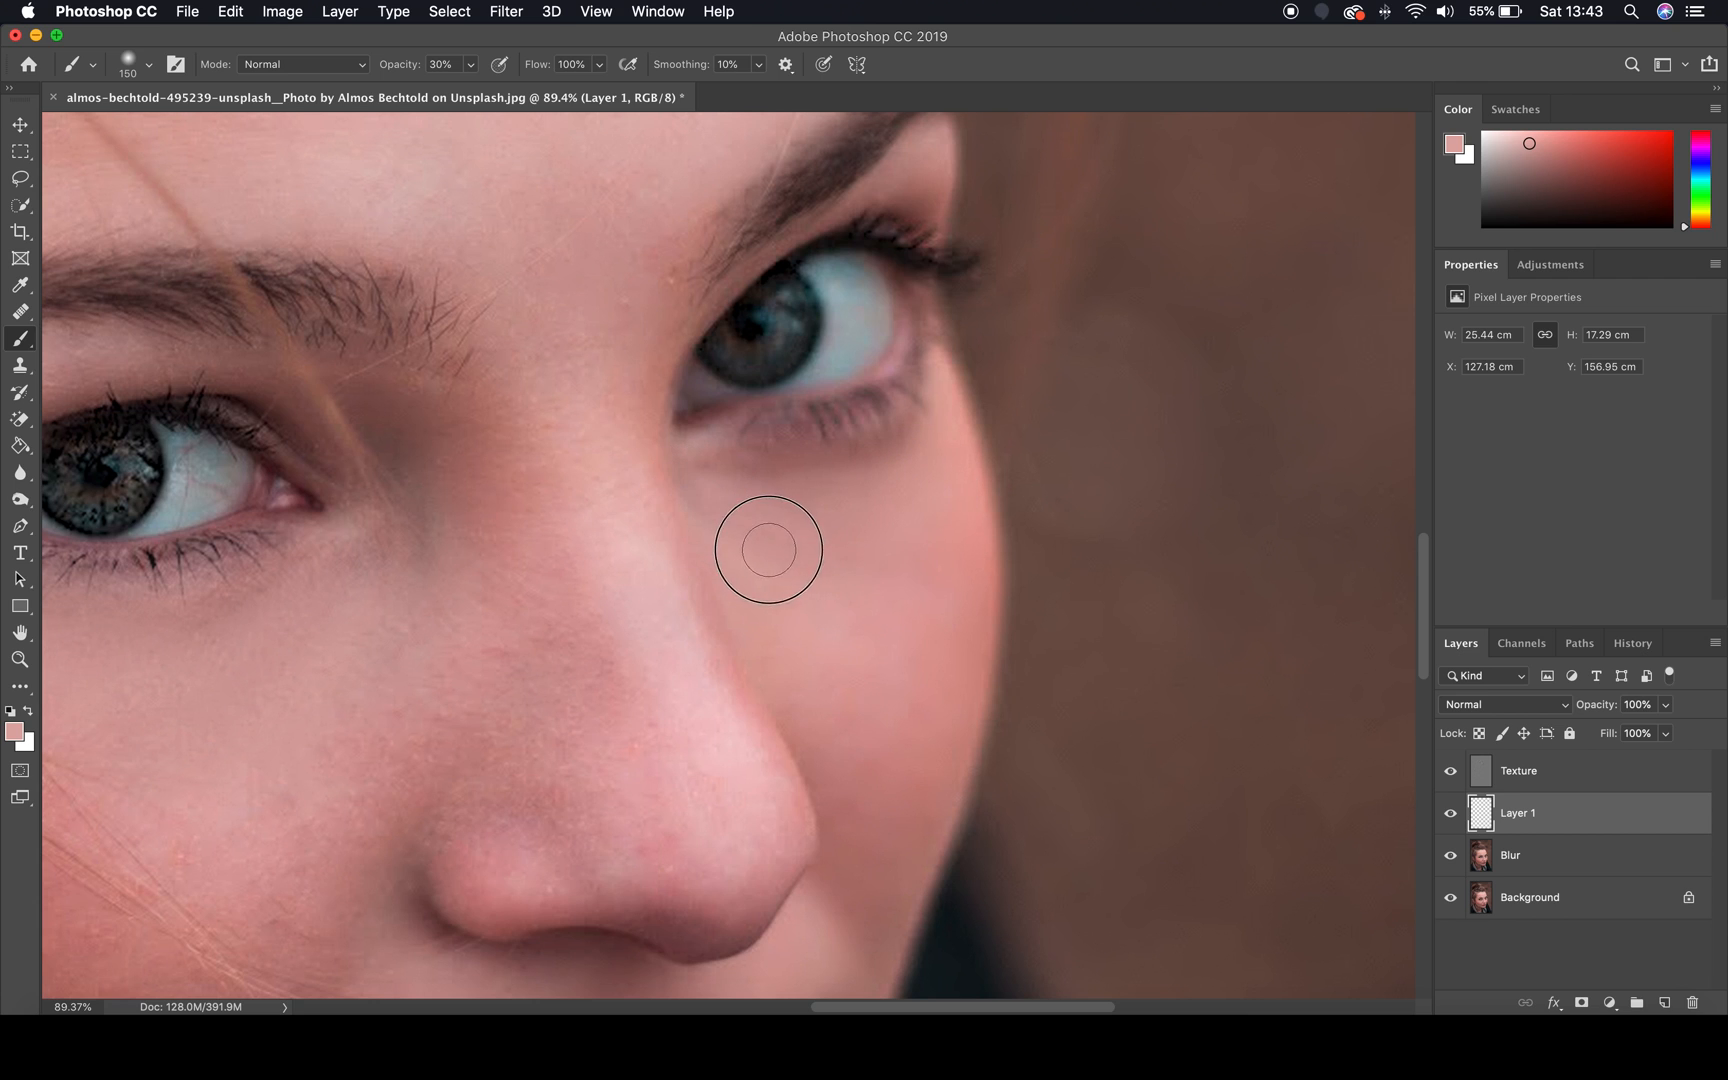
# Merge the painted under-eye layer into the Blur layer
pyautogui.scroll(-6, 831, 582)
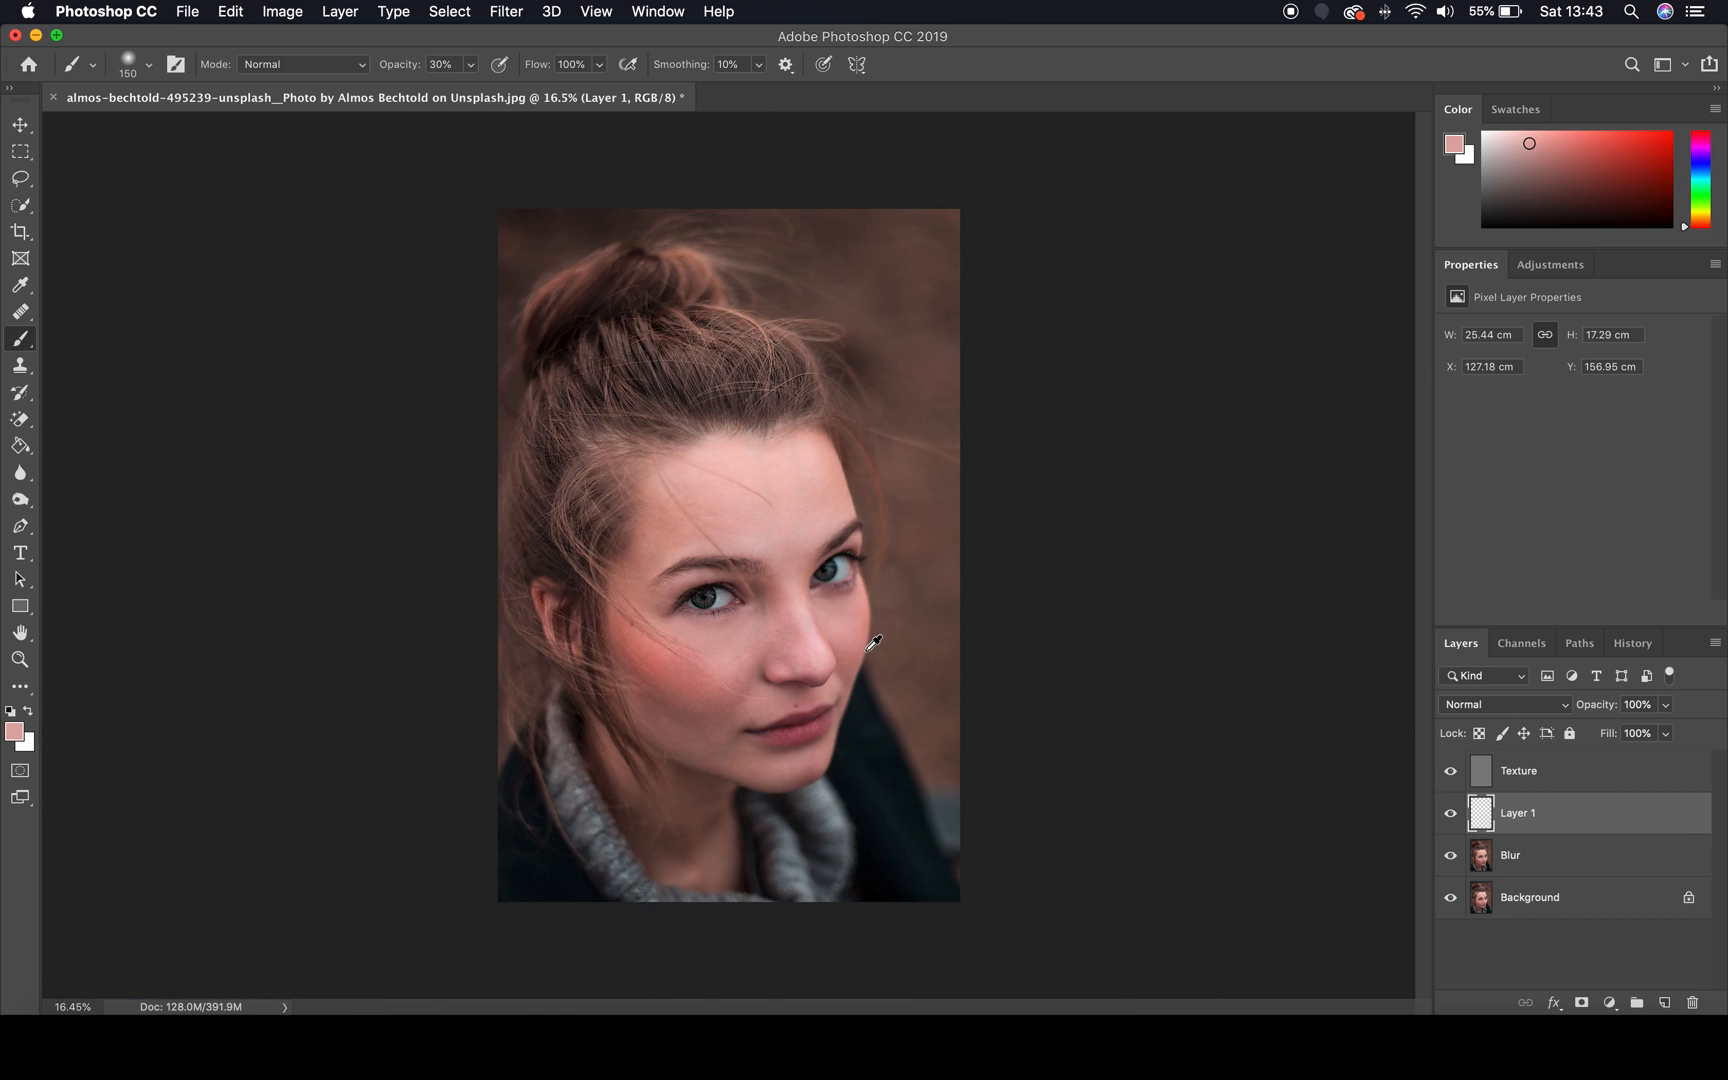
pyautogui.scroll(3, 873, 642)
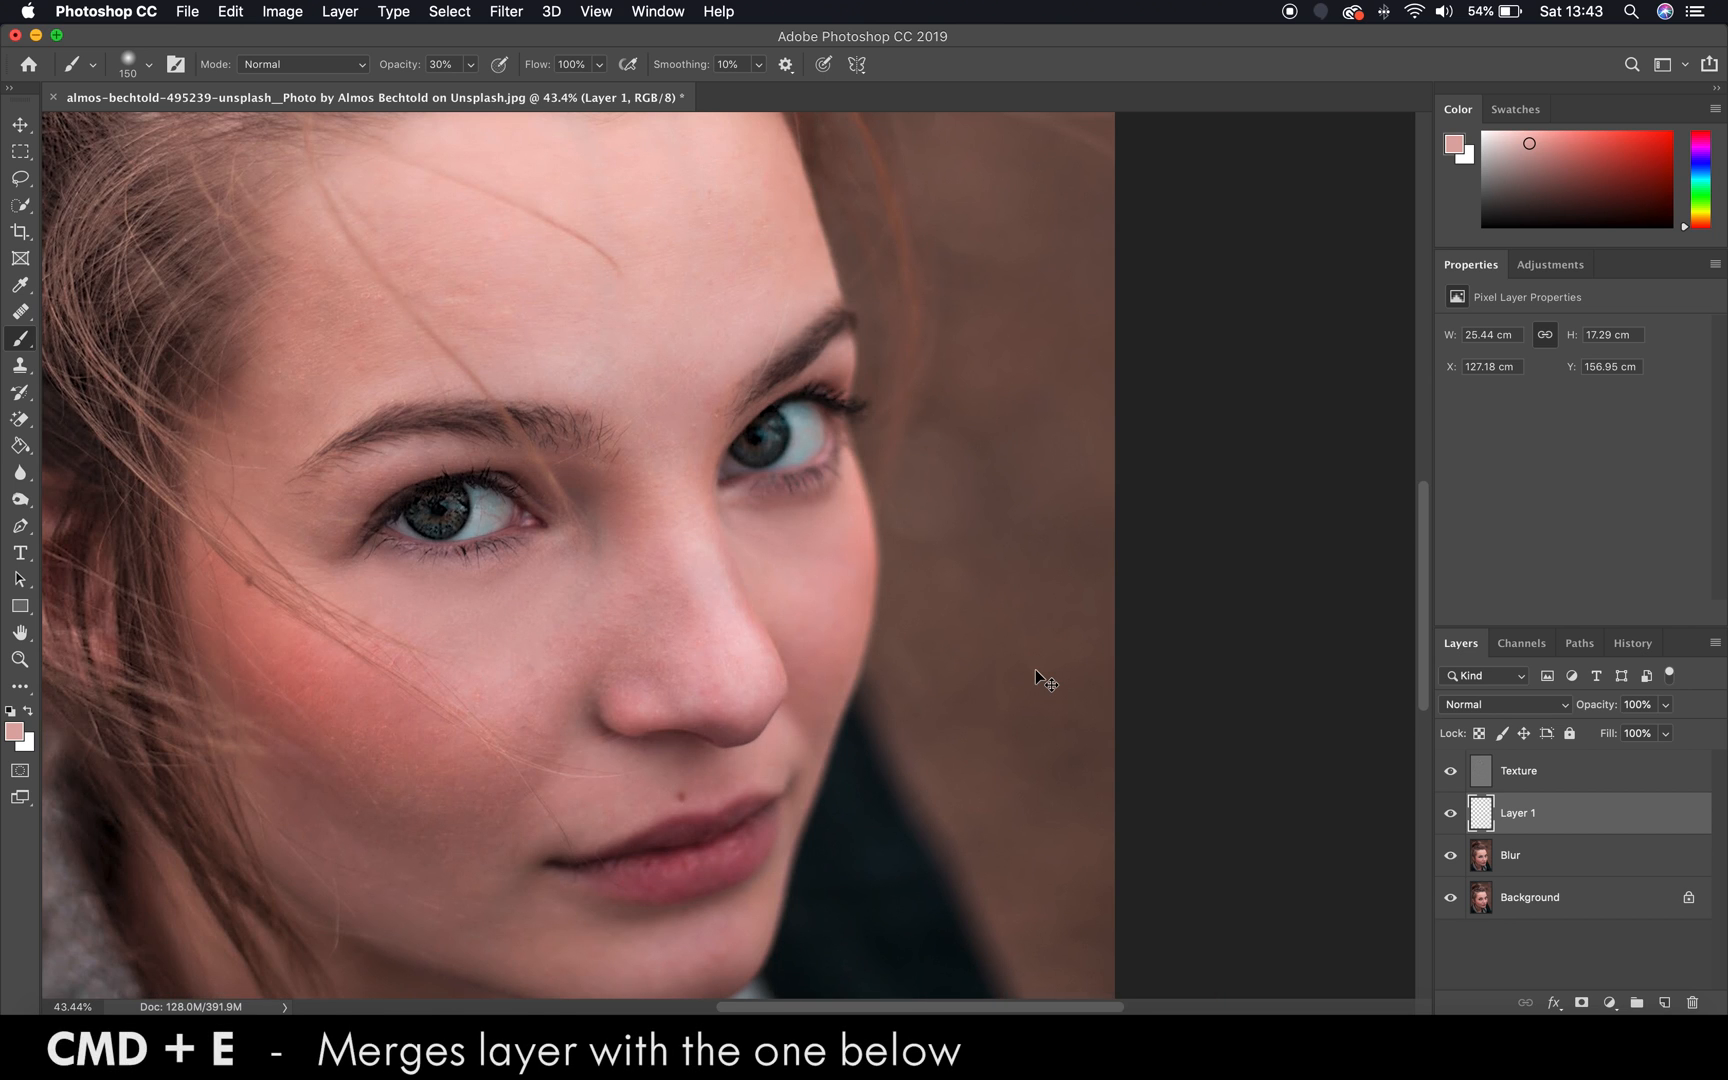
pyautogui.press('super+e')
# Select the Texture layer and heal the skin beneath the farther eye with the Healing Brush Tool, sampling clean cheek texture
pyautogui.click(1684, 779)
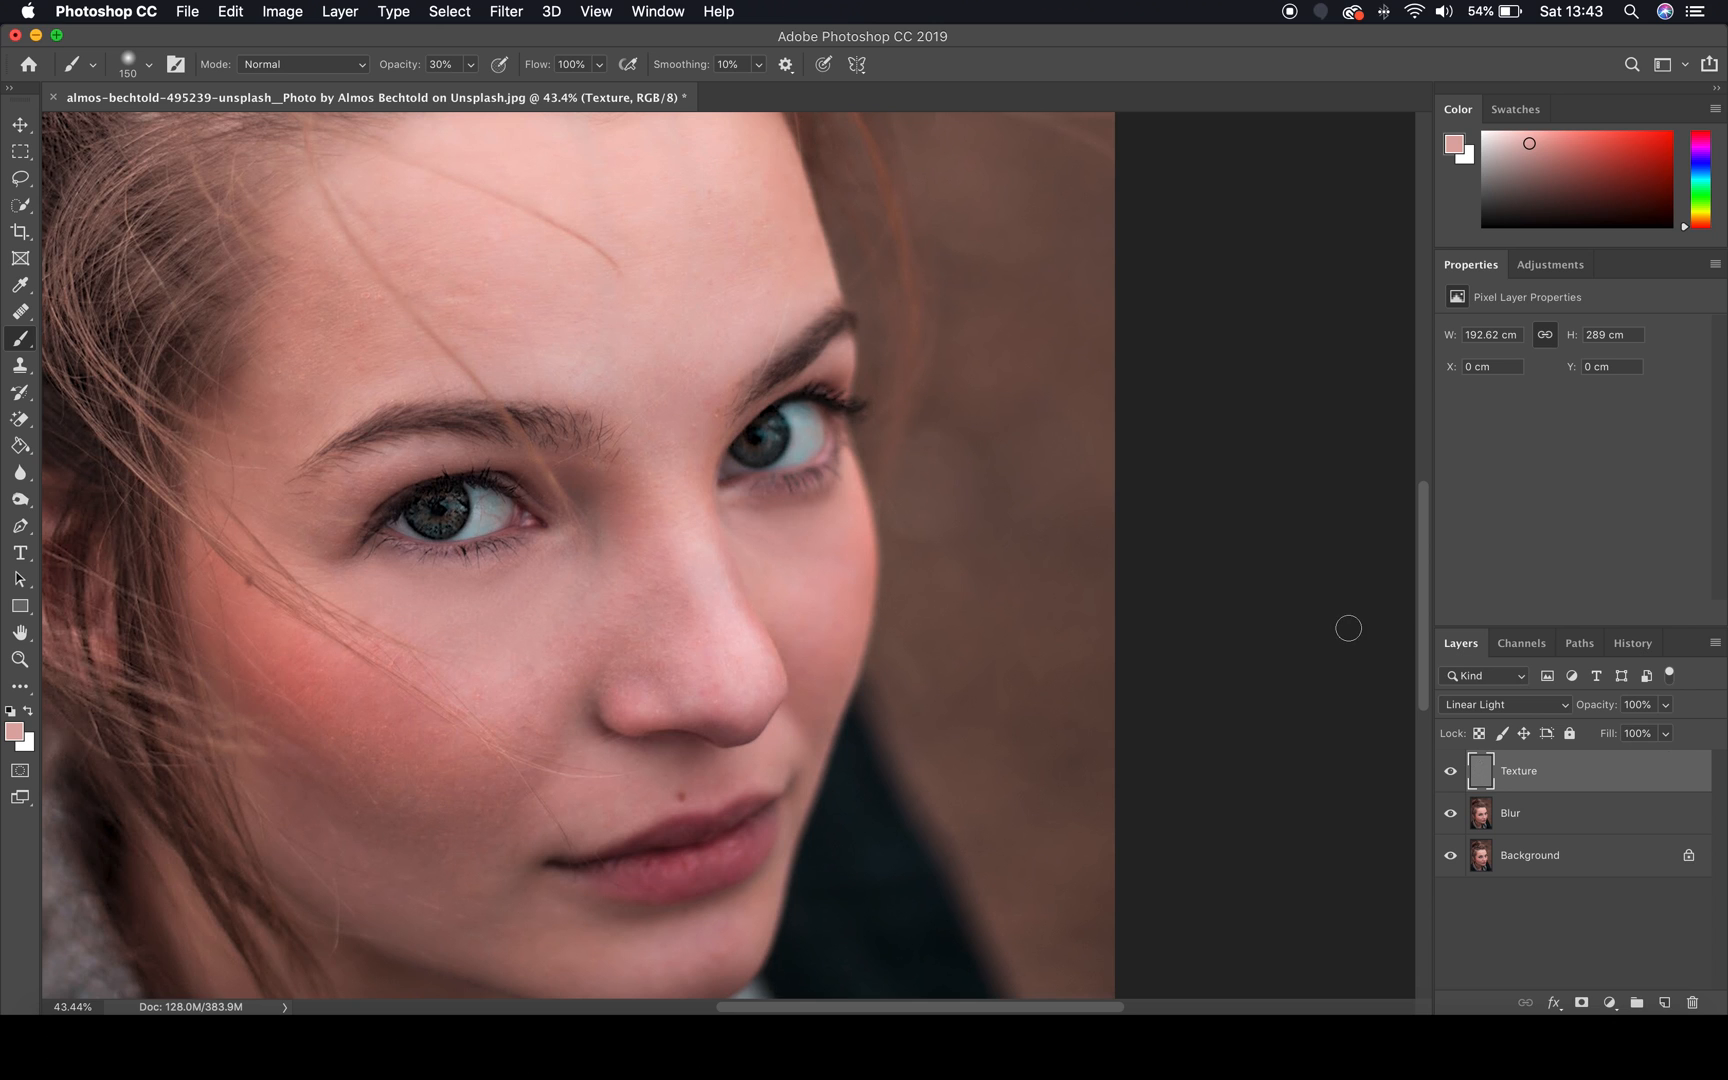
pyautogui.press('j')
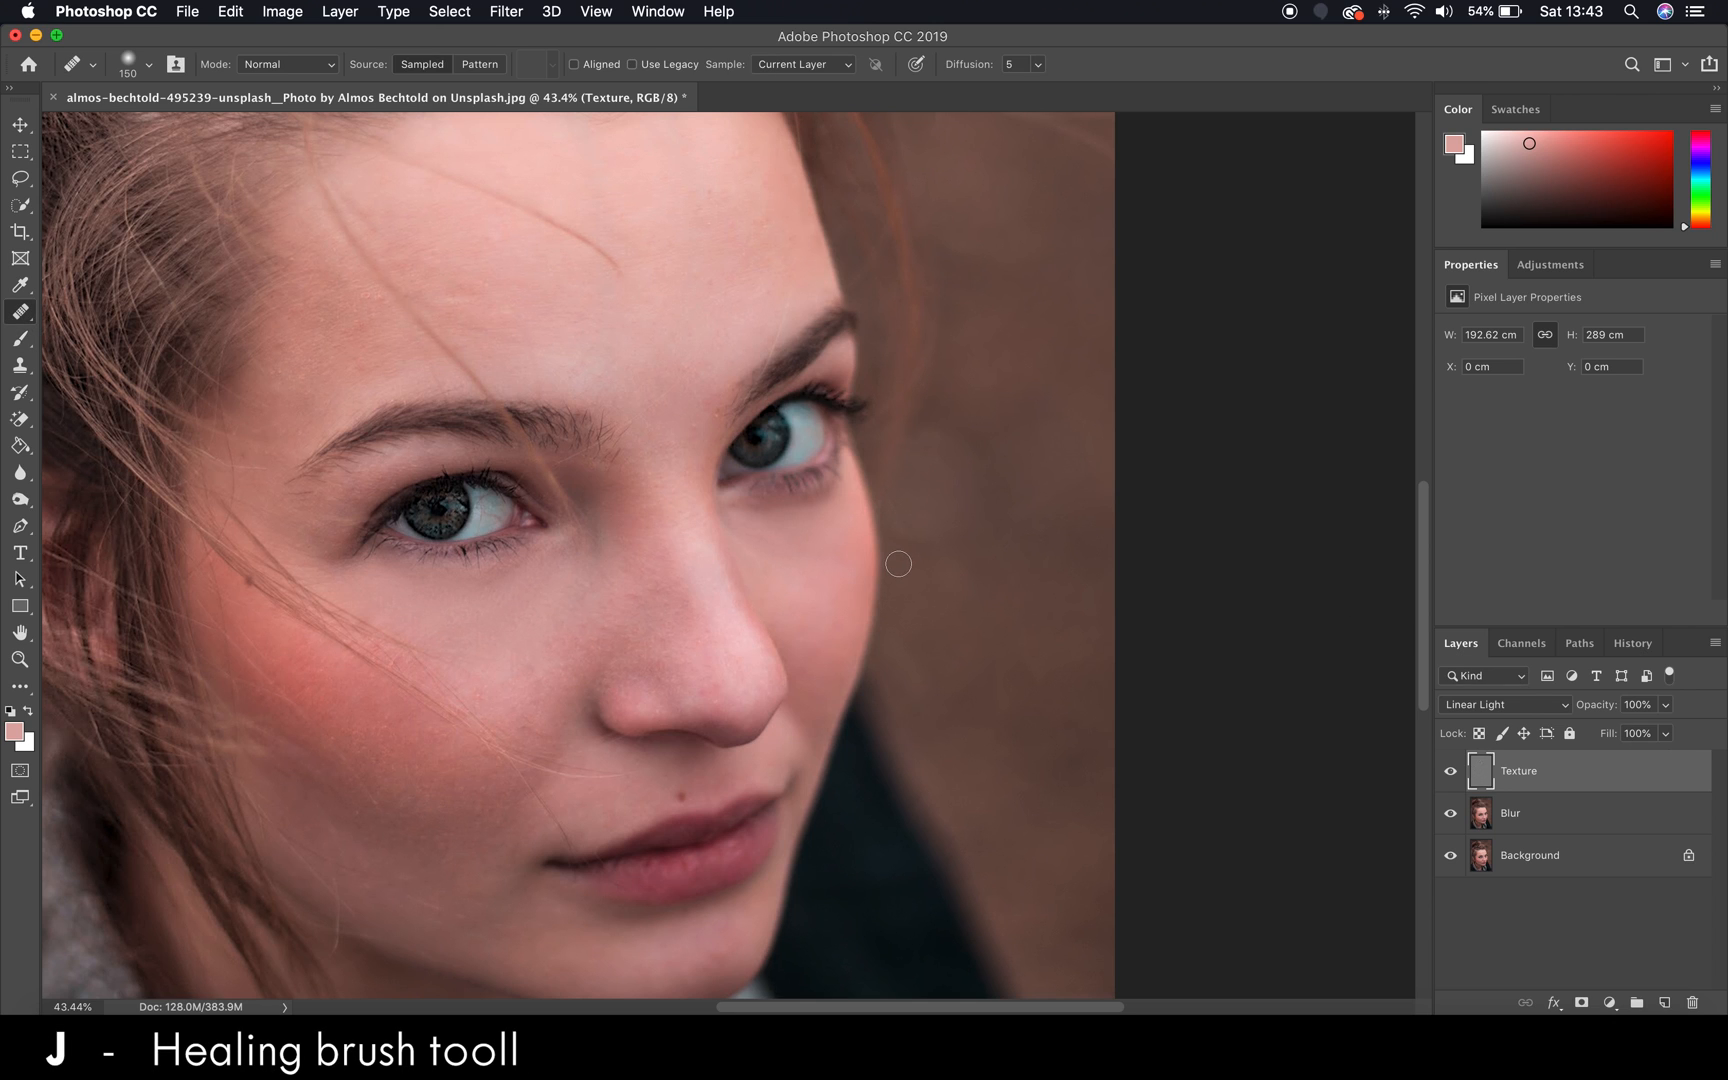
pyautogui.scroll(3, 770, 567)
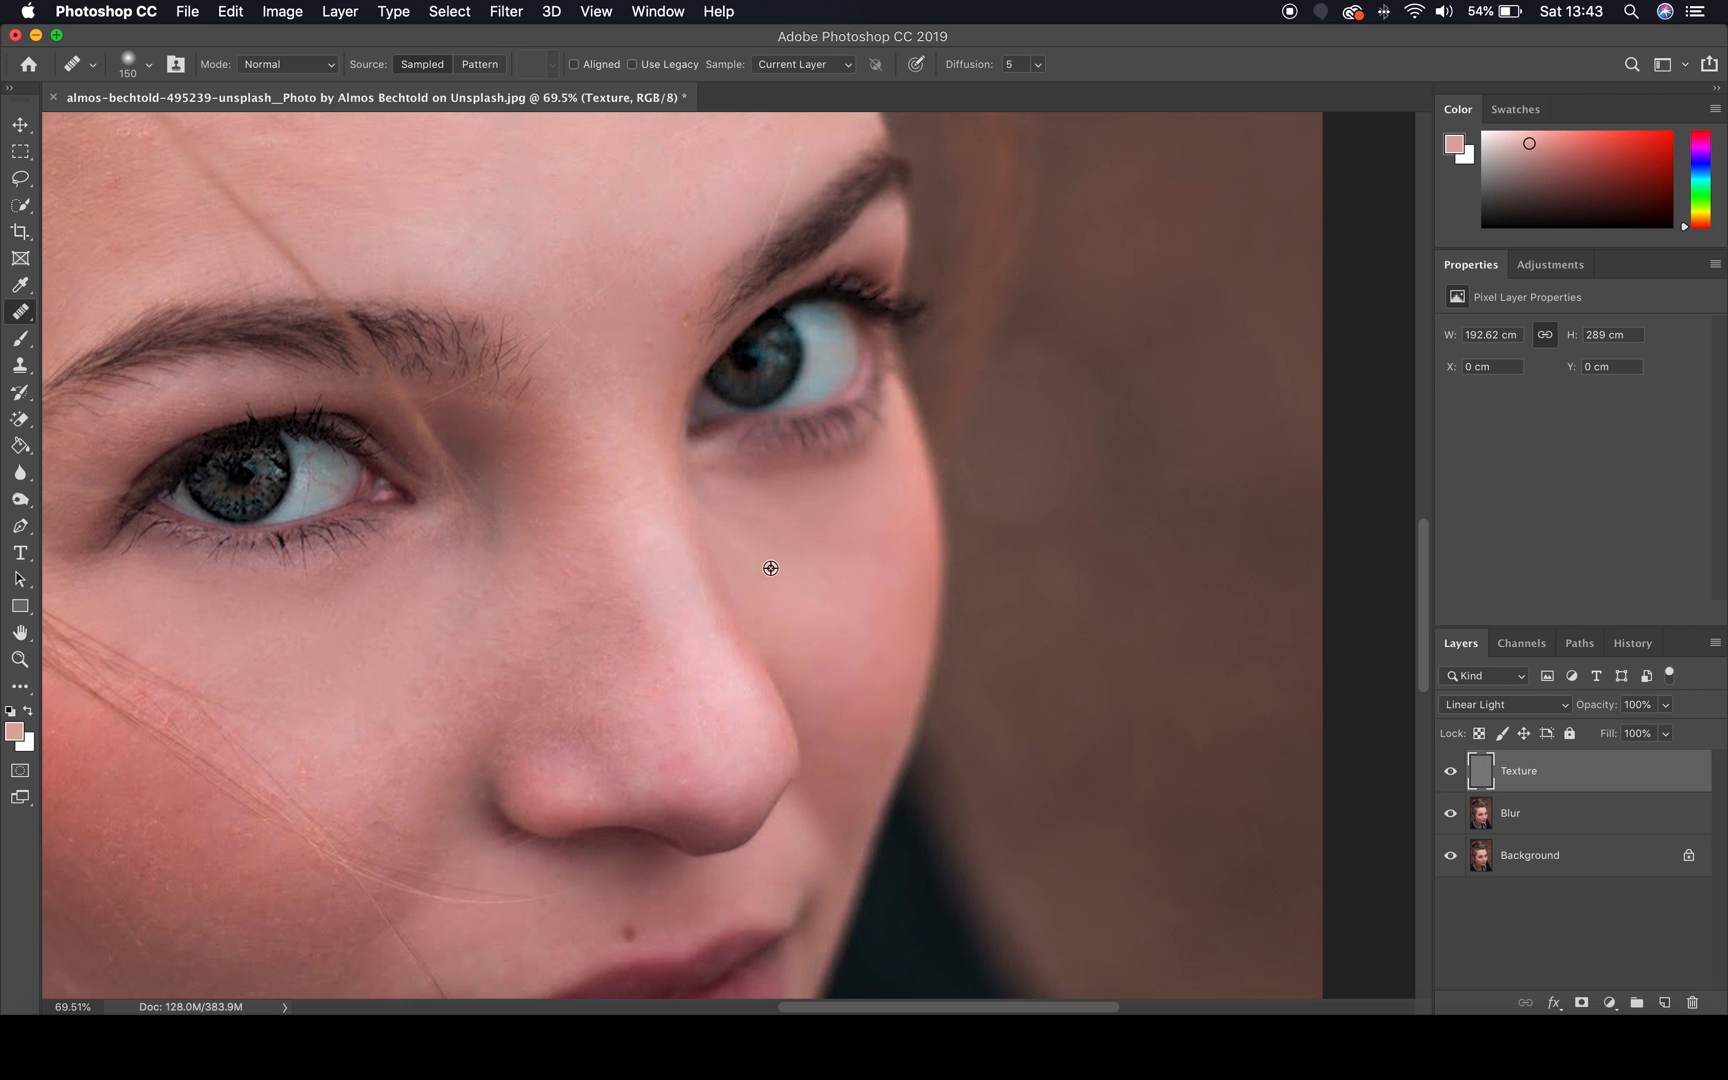
pyautogui.keyDown('alt'); pyautogui.click(756, 578); pyautogui.keyUp('alt')
pyautogui.moveTo(730, 508)
pyautogui.mouseDown()
pyautogui.moveTo(756, 528)
pyautogui.moveTo(703, 500)
pyautogui.moveTo(808, 535)
pyautogui.moveTo(710, 486)
pyautogui.moveTo(748, 546)
pyautogui.moveTo(752, 521)
pyautogui.moveTo(806, 582)
pyautogui.moveTo(760, 561)
pyautogui.mouseUp()
pyautogui.moveTo(800, 514)
pyautogui.mouseDown()
pyautogui.moveTo(849, 501)
pyautogui.moveTo(761, 491)
pyautogui.moveTo(856, 490)
pyautogui.moveTo(810, 505)
pyautogui.moveTo(808, 530)
pyautogui.moveTo(750, 498)
pyautogui.mouseUp()
# Reduce the healing brush to 70 and heal the small marks between the hair strands on the nearer cheek from clean skin
pyautogui.scroll(-3, 861, 585)
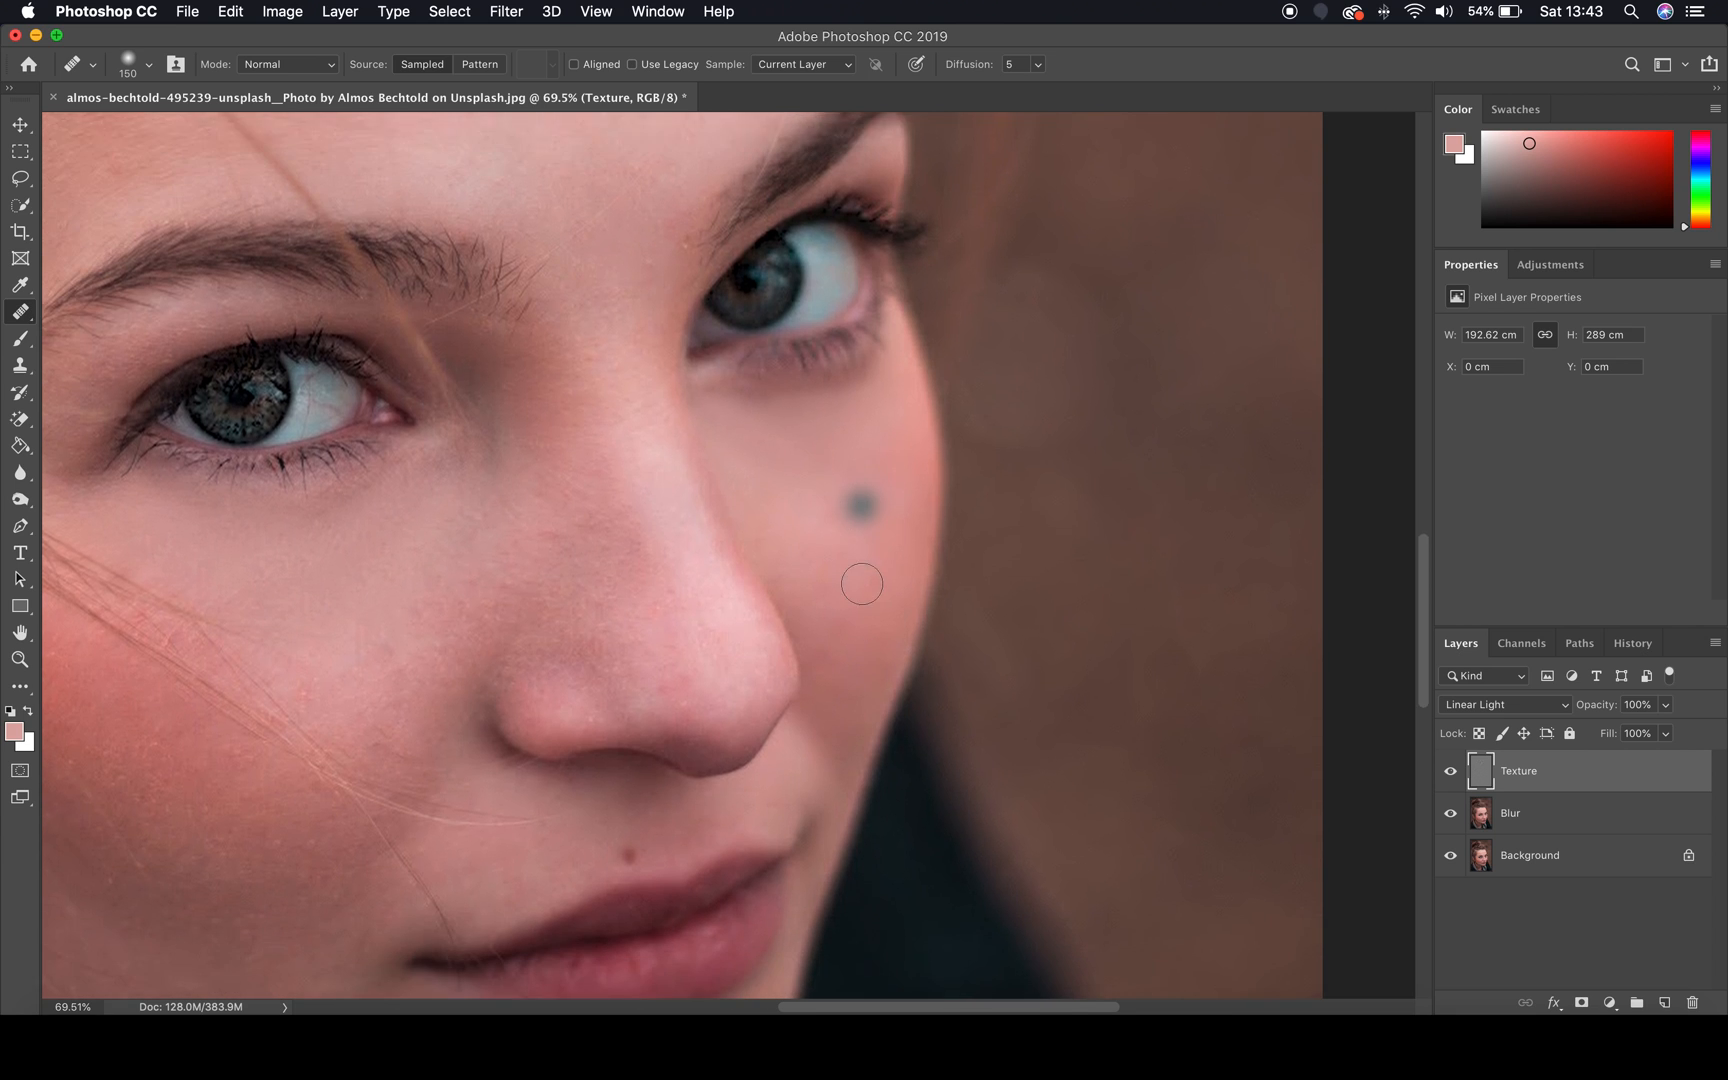
pyautogui.hscroll(-6, 862, 584)
pyautogui.hscroll(-2, 867, 582)
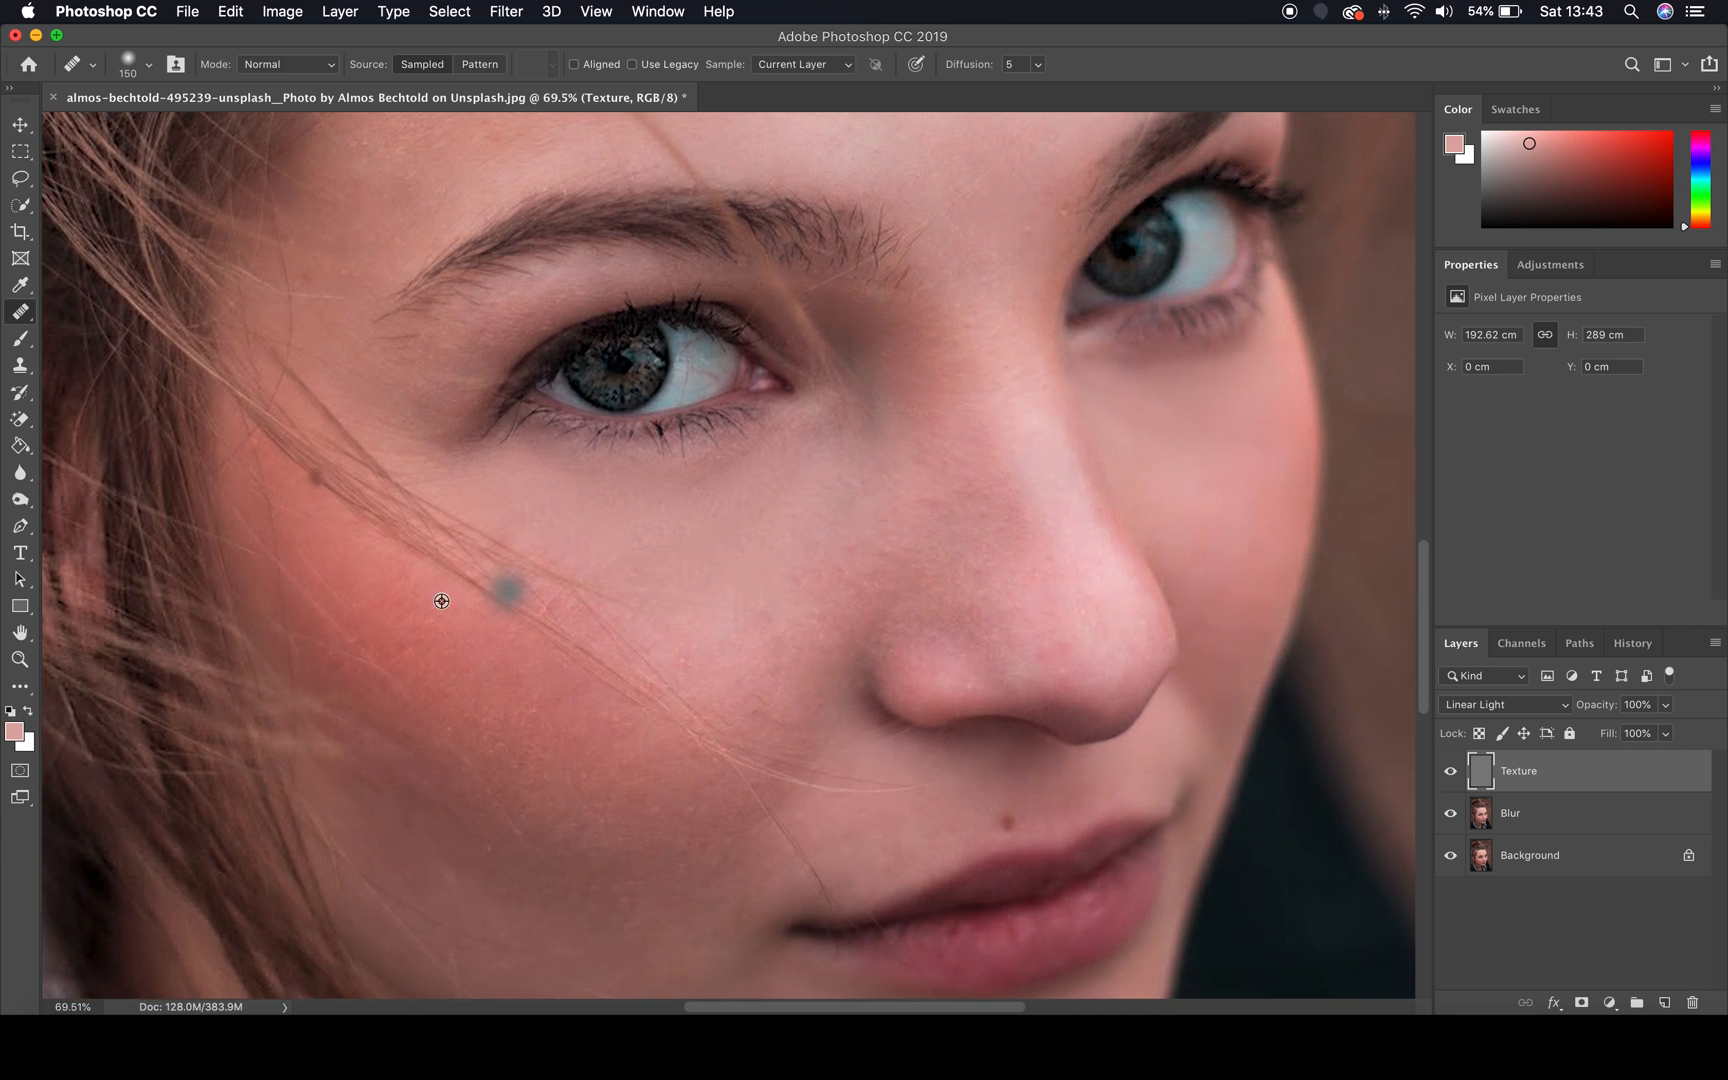
pyautogui.scroll(5, 440, 600)
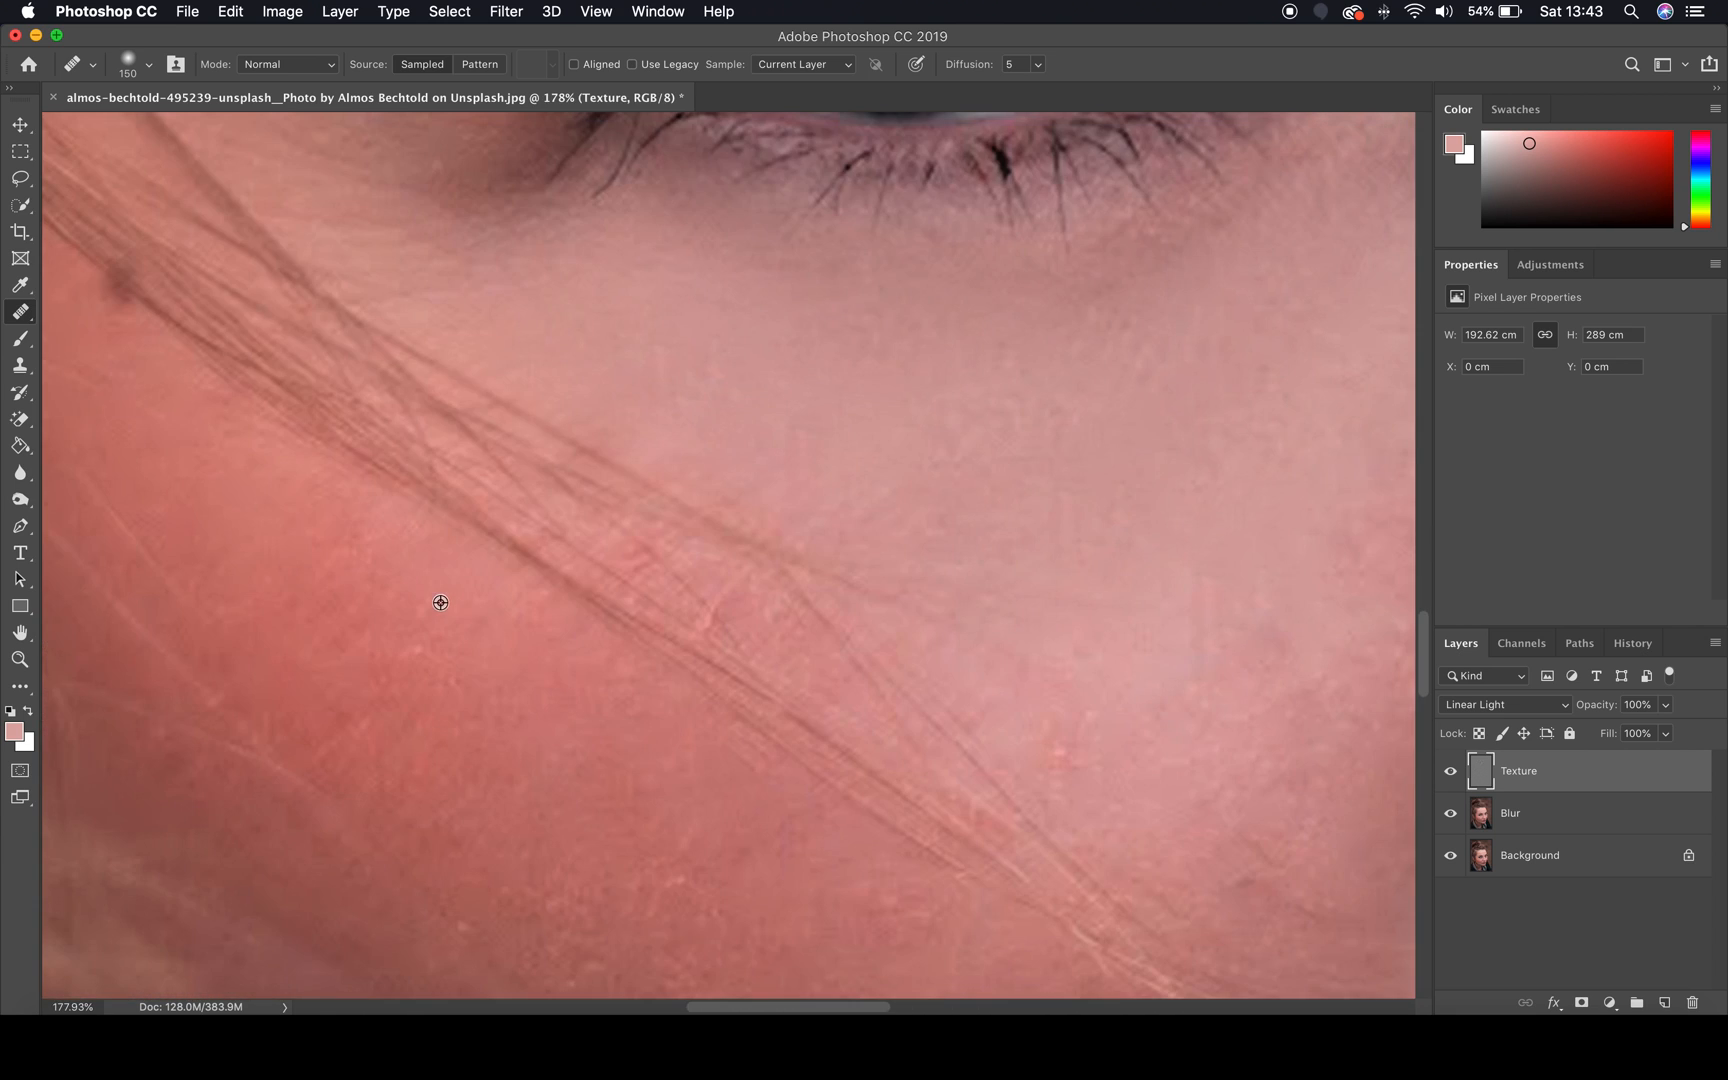
pyautogui.click(796, 648)
pyautogui.press('[')
pyautogui.press('[')
pyautogui.press('[')
pyautogui.press('[')
pyautogui.press('[')
pyautogui.click(722, 610)
pyautogui.moveTo(711, 611); pyautogui.dragTo(724, 605)
pyautogui.moveTo(644, 552)
pyautogui.mouseDown()
pyautogui.moveTo(663, 571)
pyautogui.moveTo(634, 553)
pyautogui.mouseUp()
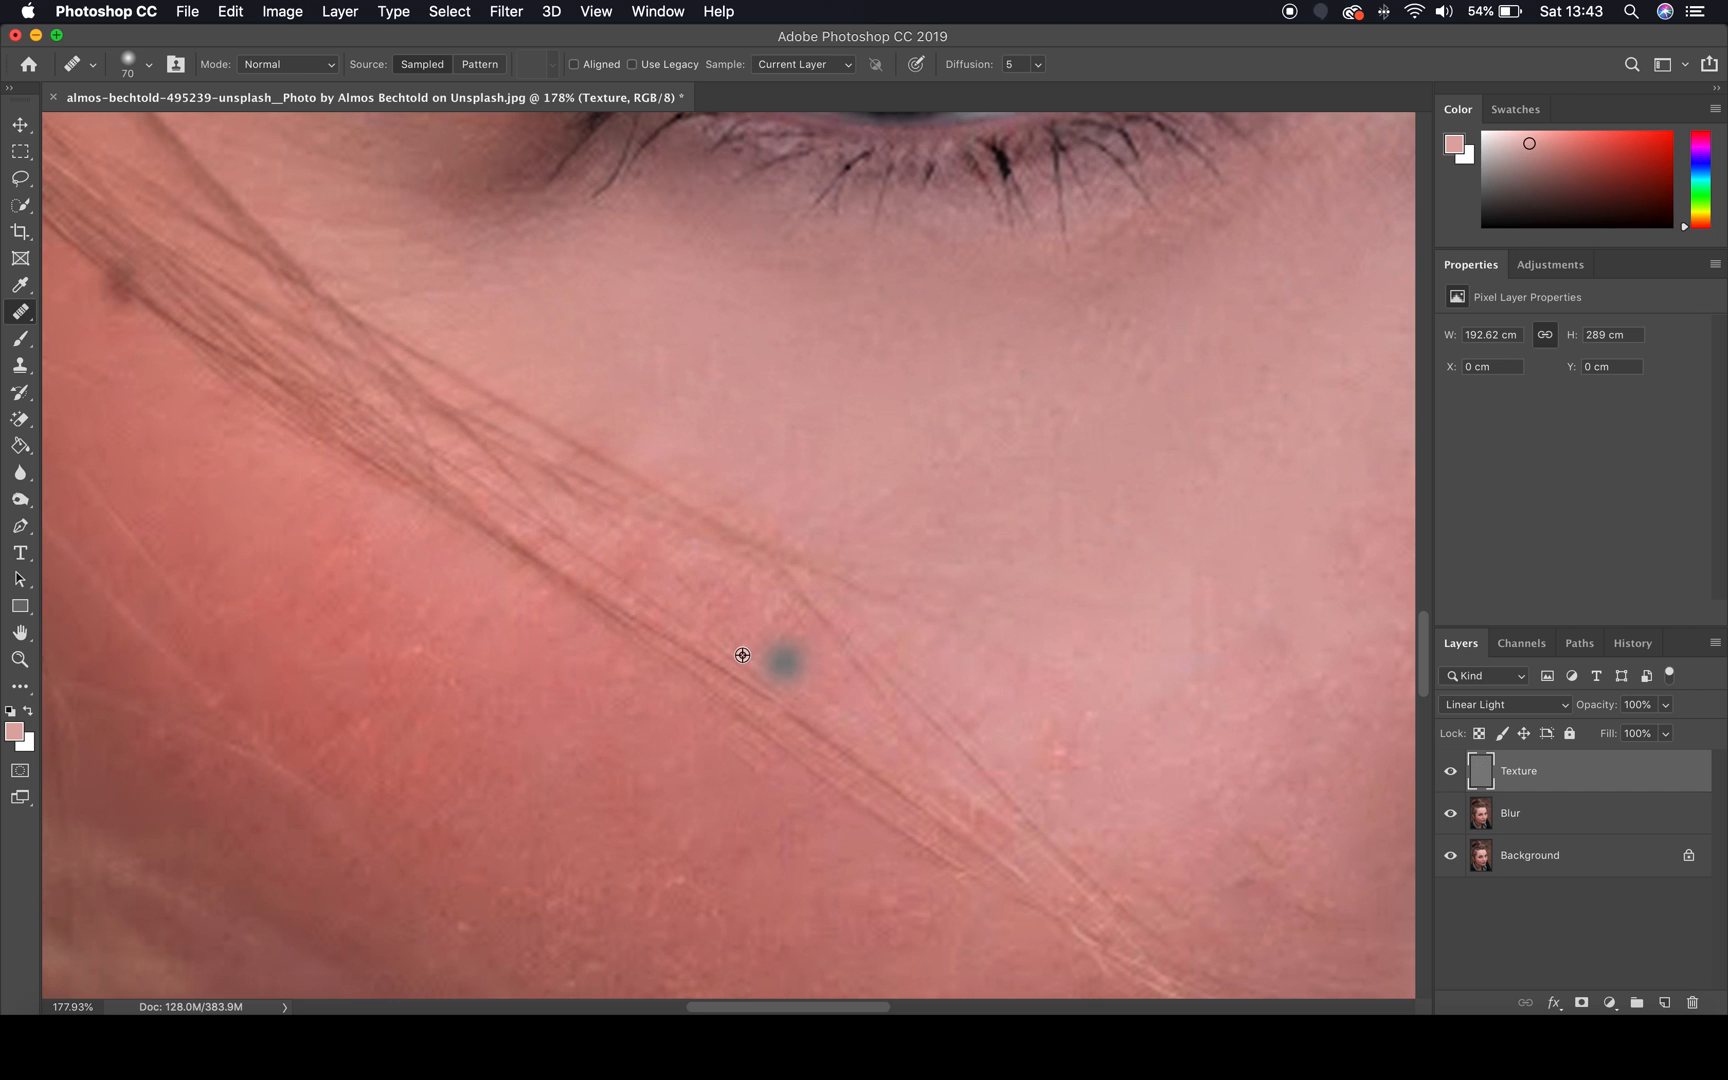
# Compare the whole portrait before and after retouching by repeatedly showing only the Background layer and restoring the others
pyautogui.scroll(-9, 780, 648)
pyautogui.scroll(-3, 759, 689)
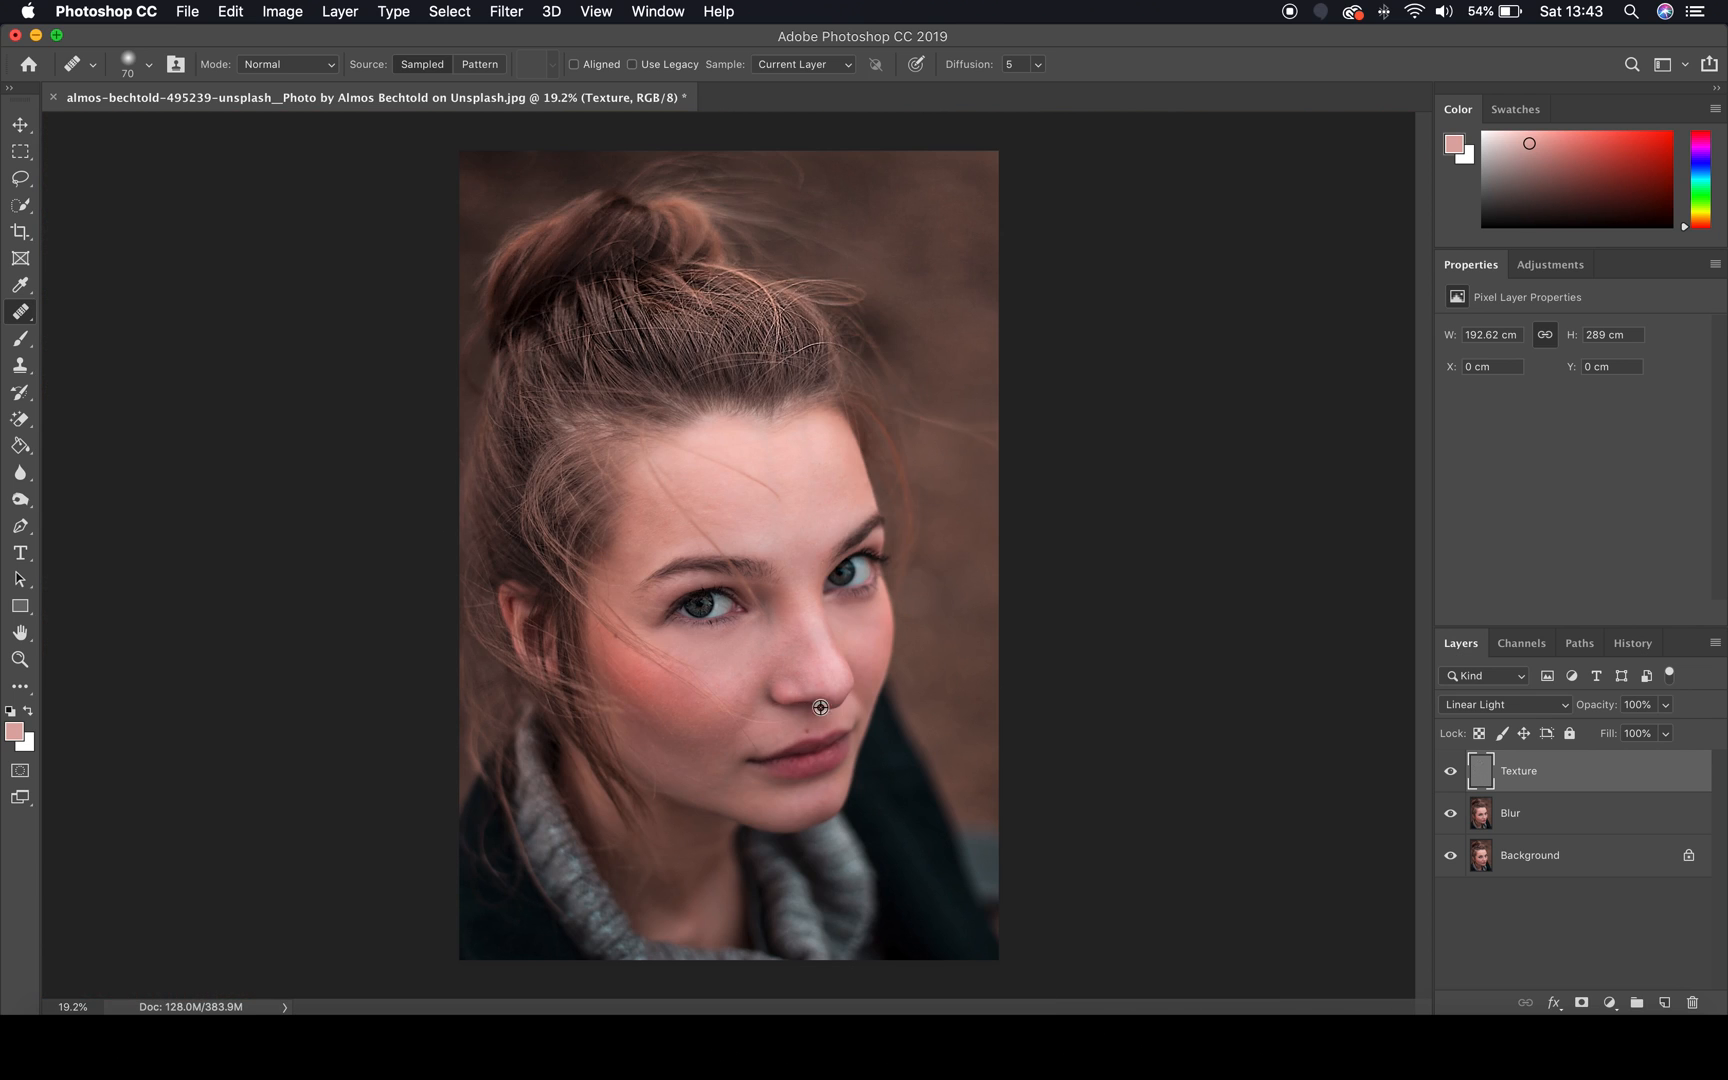
pyautogui.keyDown('alt'); pyautogui.click(1451, 858); pyautogui.keyUp('alt')
pyautogui.keyDown('alt'); pyautogui.click(1451, 858); pyautogui.keyUp('alt')
pyautogui.keyDown('alt'); pyautogui.click(1451, 858); pyautogui.keyUp('alt')
pyautogui.keyDown('alt'); pyautogui.click(1451, 858); pyautogui.keyUp('alt')
pyautogui.keyDown('alt'); pyautogui.click(1451, 858); pyautogui.keyUp('alt')
pyautogui.keyDown('alt'); pyautogui.click(1451, 858); pyautogui.keyUp('alt')
pyautogui.keyDown('alt'); pyautogui.click(1451, 858); pyautogui.keyUp('alt')
pyautogui.keyDown('alt'); pyautogui.click(1452, 860); pyautogui.keyUp('alt')
# Merge the Texture and Blur layers down into the Background layer
pyautogui.press('super+e')
pyautogui.press('super+e')
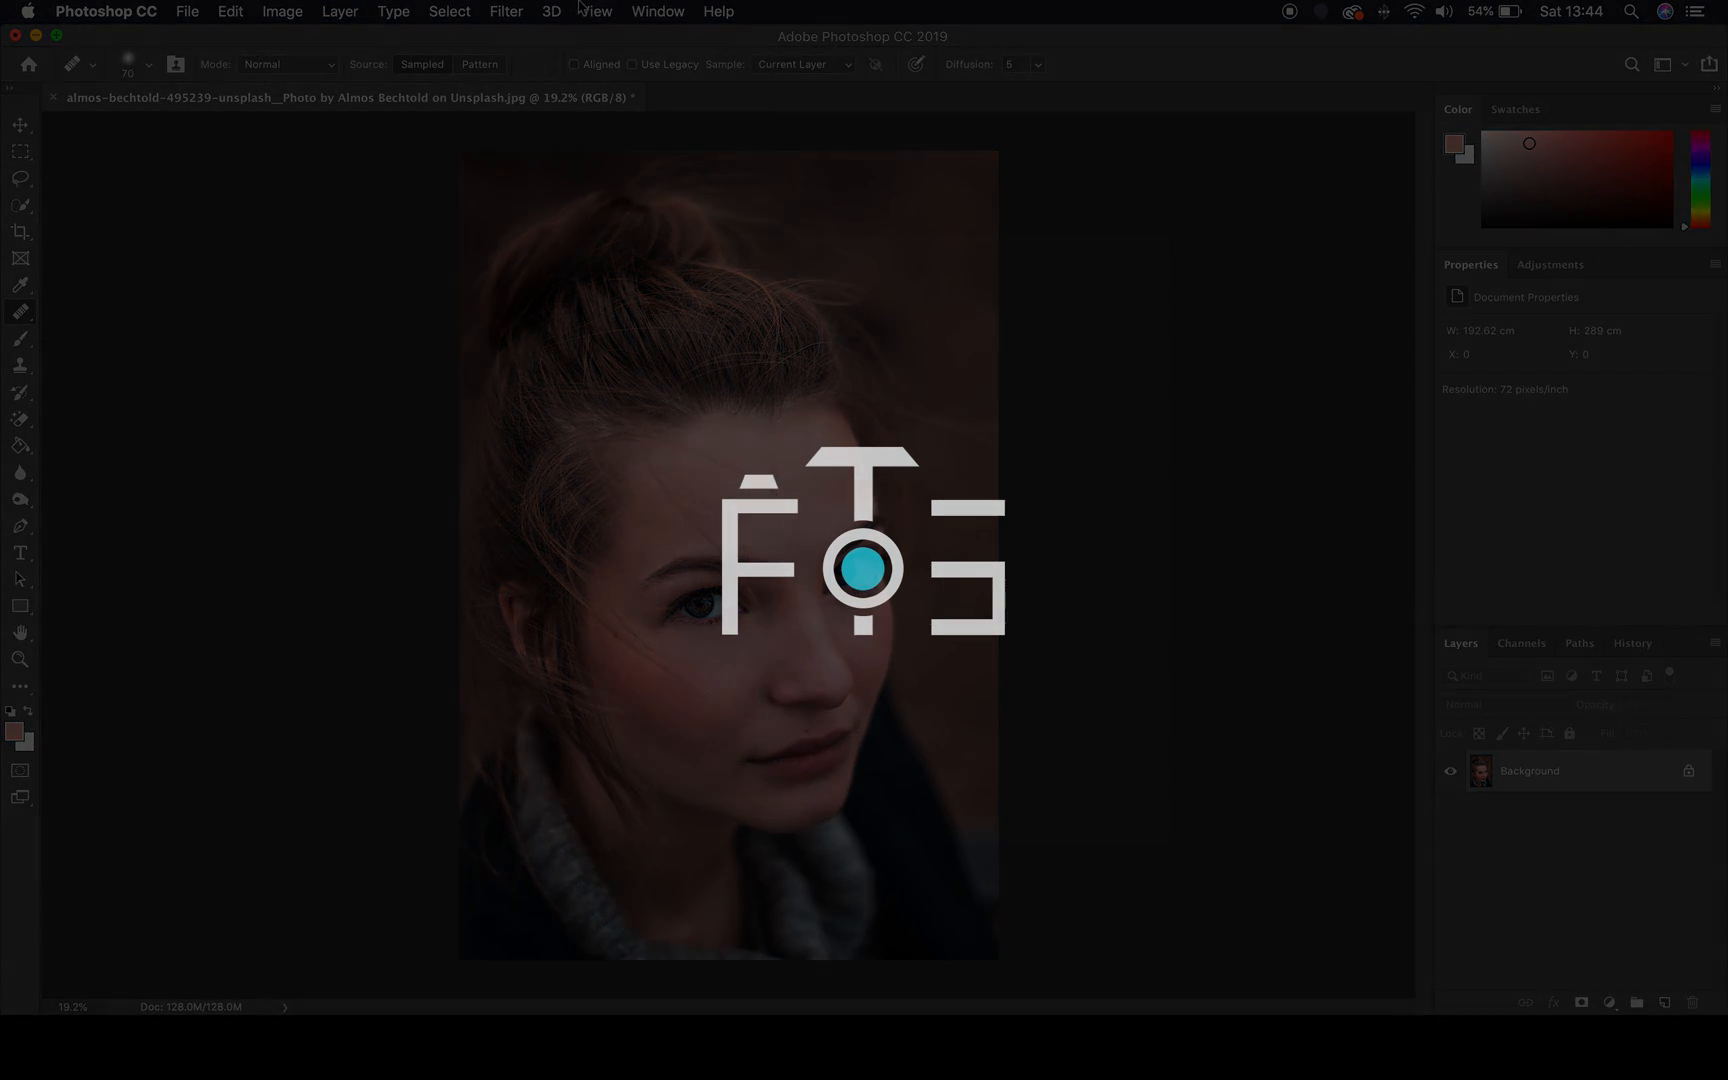